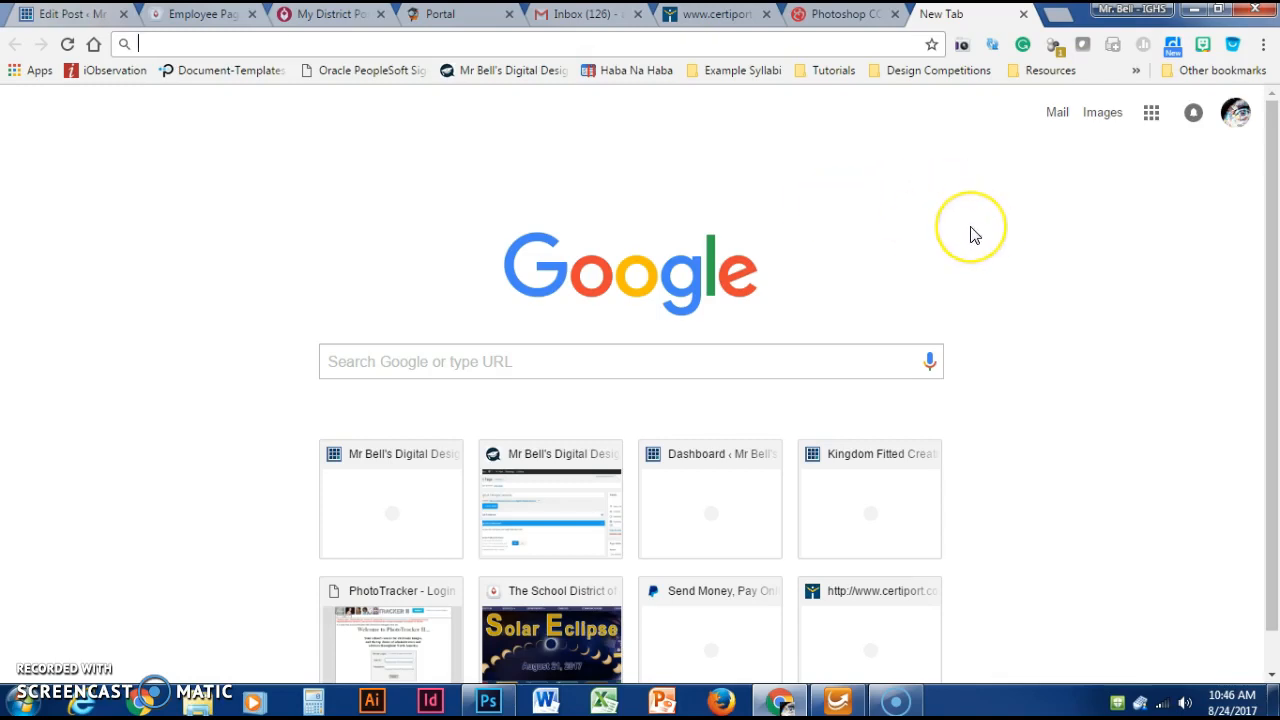
Search Google for "will smith" and show the image results.
{"action": "type", "text": "will s"}
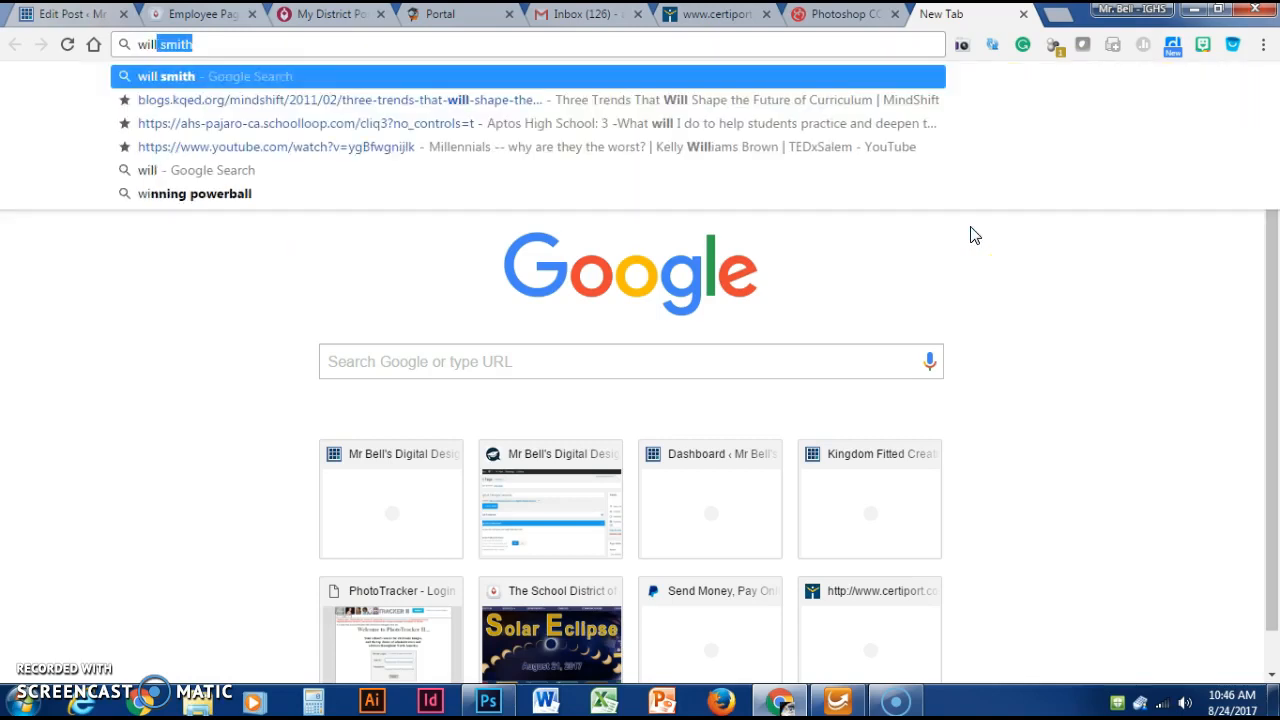
{"action": "type", "text": "mith"}
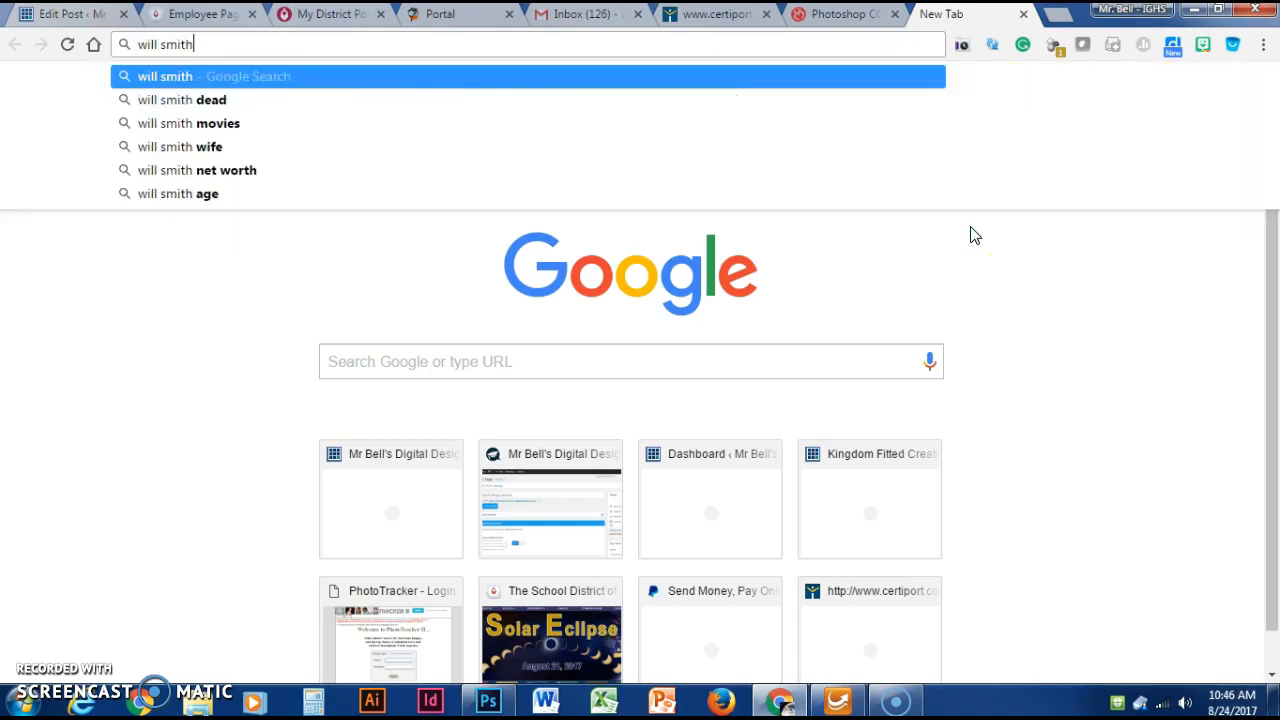
{"action": "left_click", "coordinate": [871, 76]}
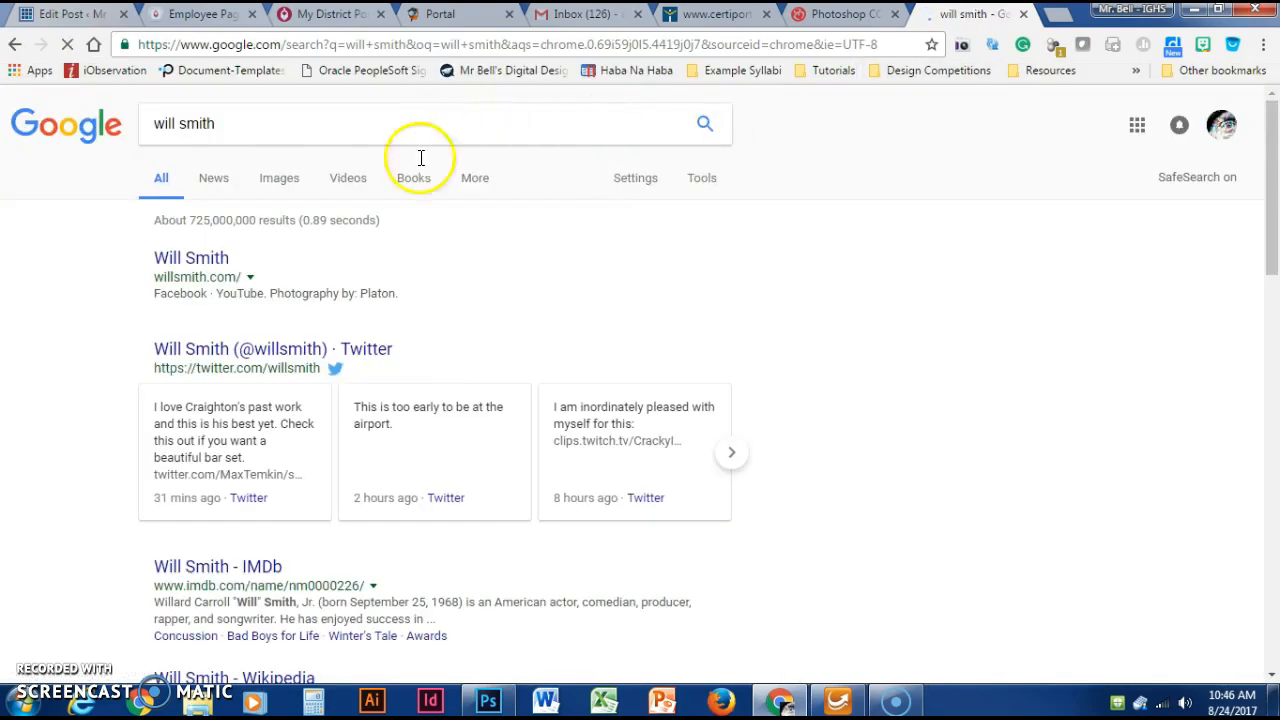
{"action": "left_click", "coordinate": [280, 186]}
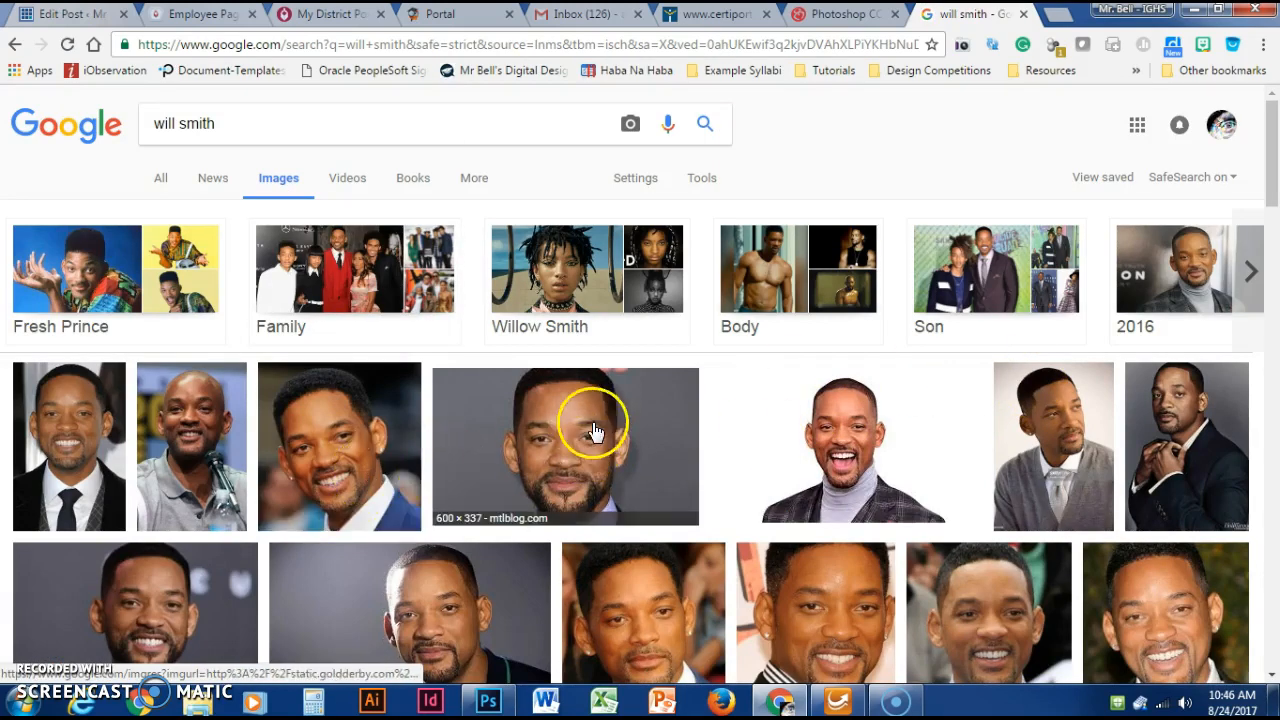
Browse the Will Smith image results and preview the laughing portrait on white and one related version.
{"action": "scroll", "coordinate": [600, 290], "scroll_direction": "down", "scroll_amount": 2}
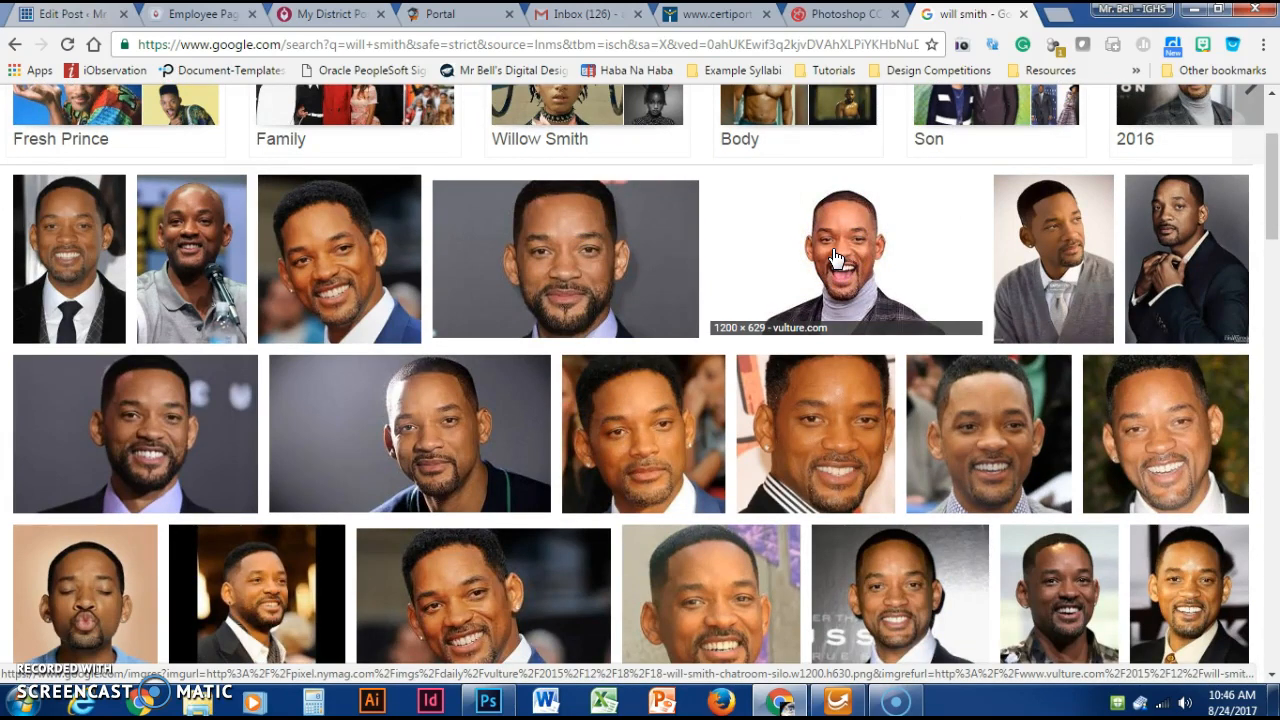
{"action": "scroll", "coordinate": [835, 258], "scroll_direction": "down", "scroll_amount": 2}
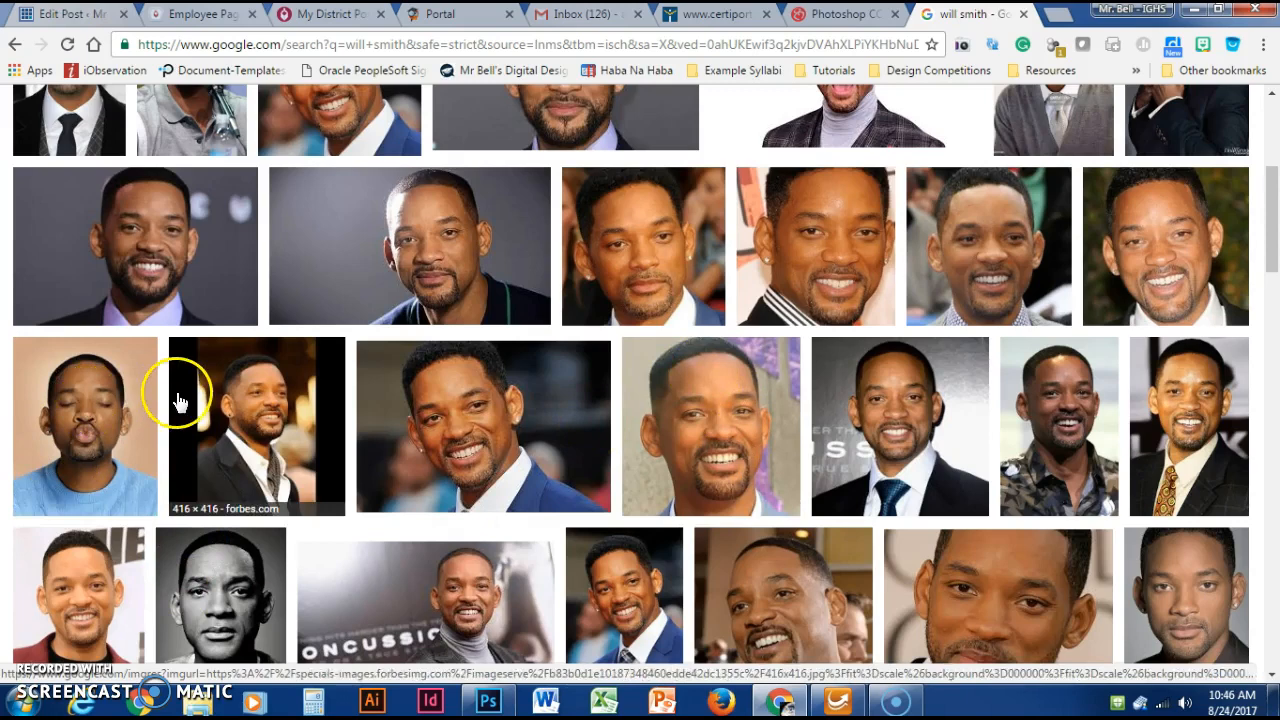
{"action": "scroll", "coordinate": [178, 400], "scroll_direction": "up", "scroll_amount": 2}
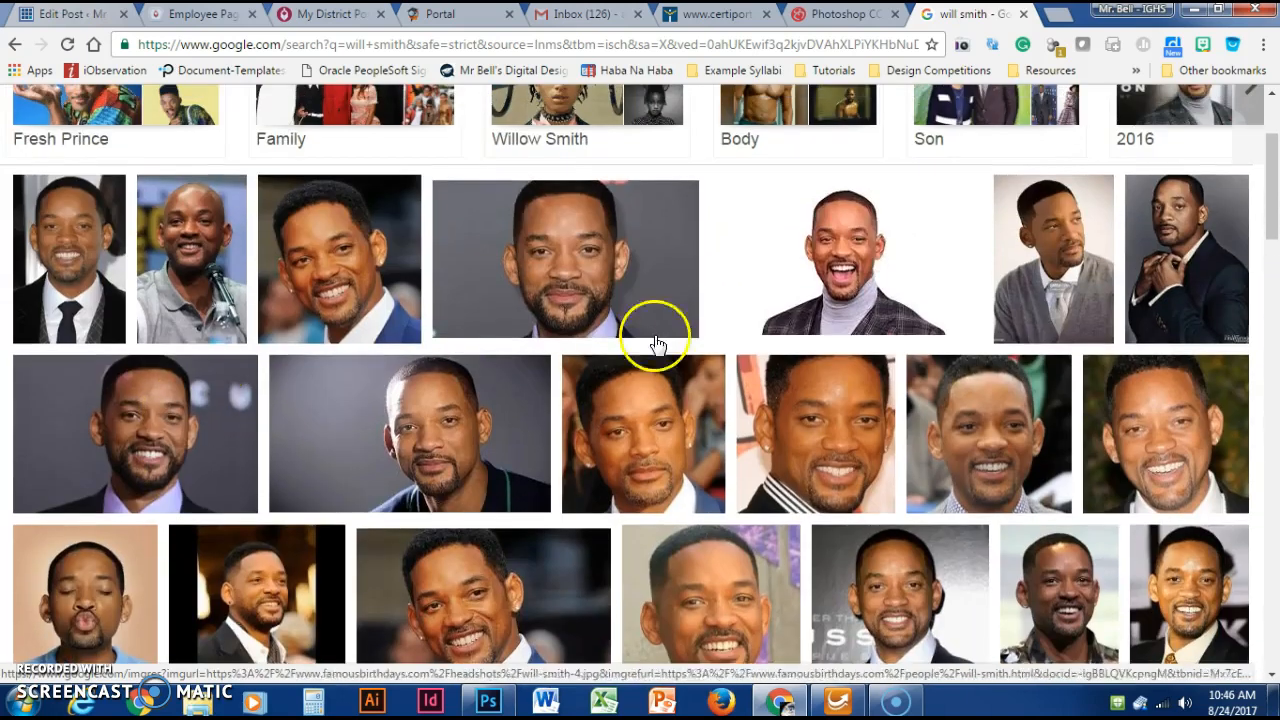
{"action": "left_click", "coordinate": [848, 248]}
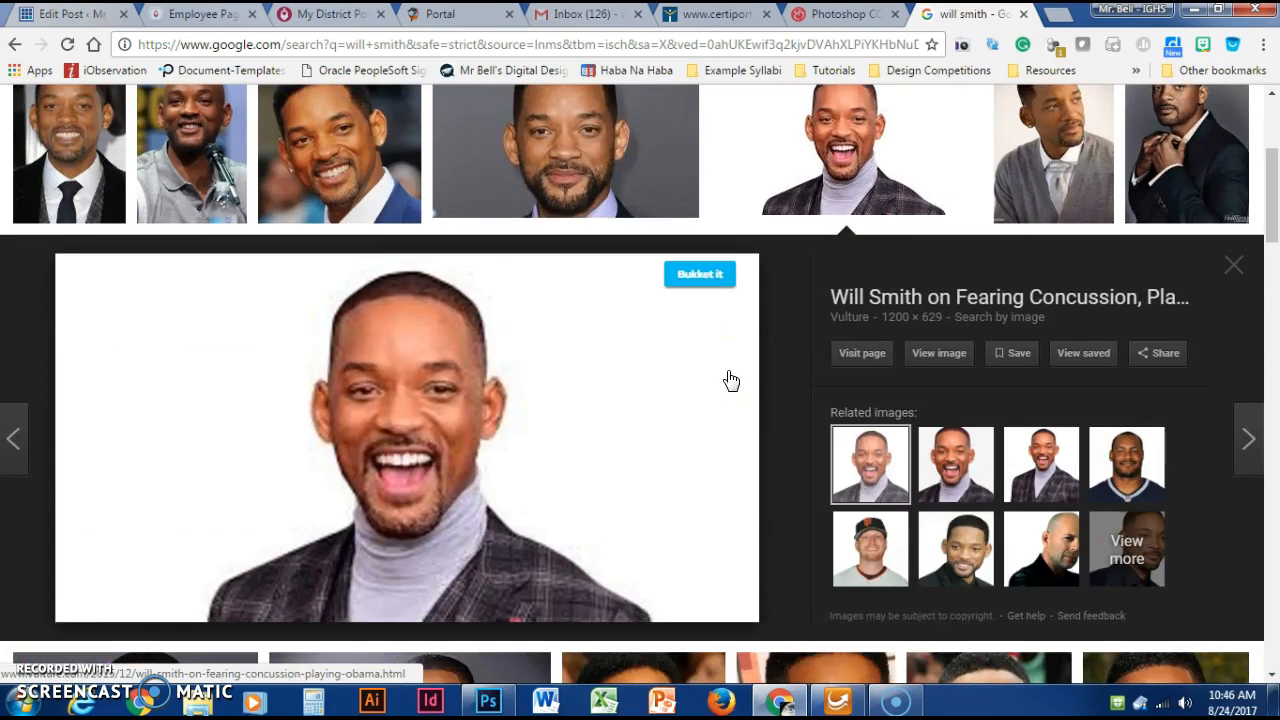
{"action": "left_click", "coordinate": [1055, 479]}
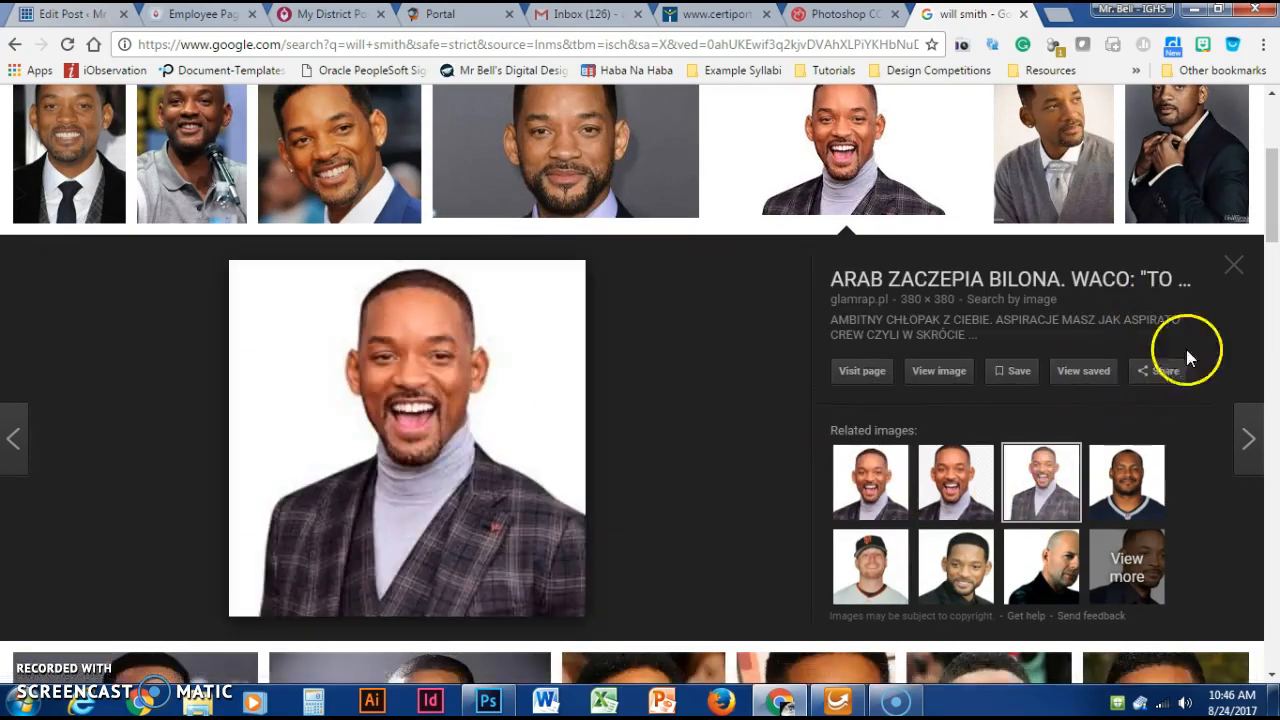
{"action": "left_click", "coordinate": [1235, 268]}
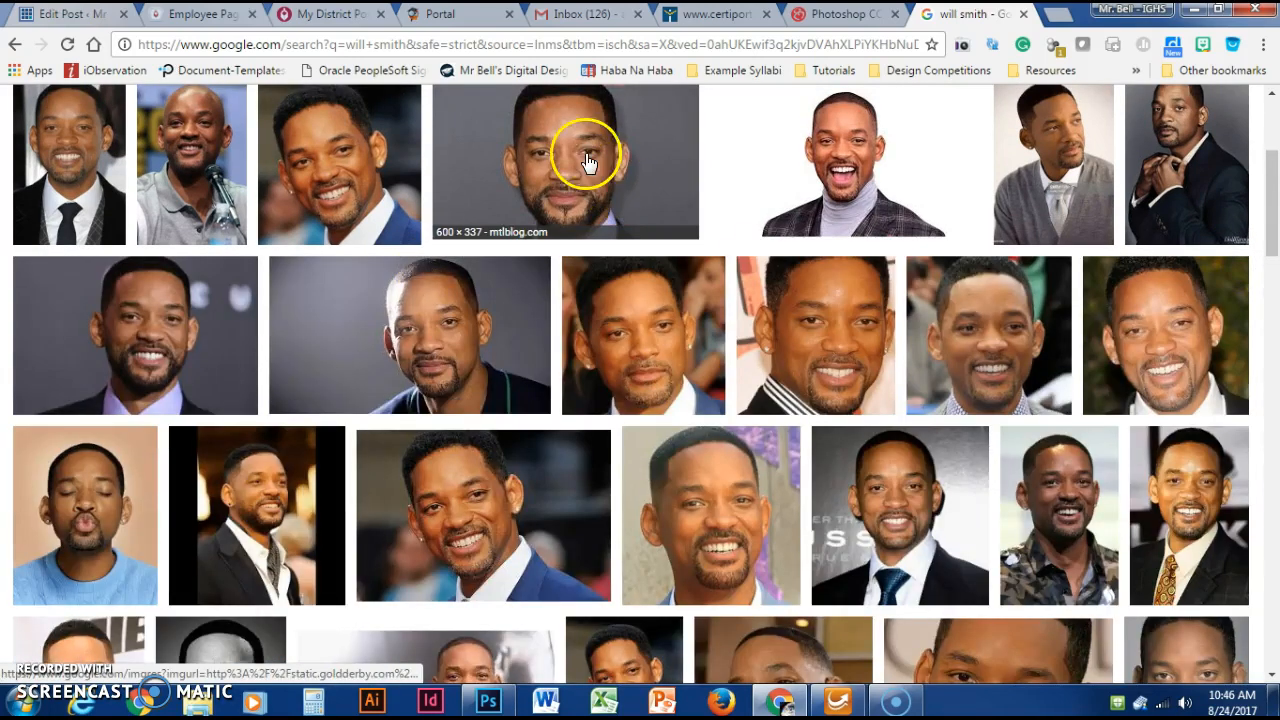
Preview the 600 × 337 Will Smith head shot on a grey background and copy the image.
{"action": "left_click", "coordinate": [590, 163]}
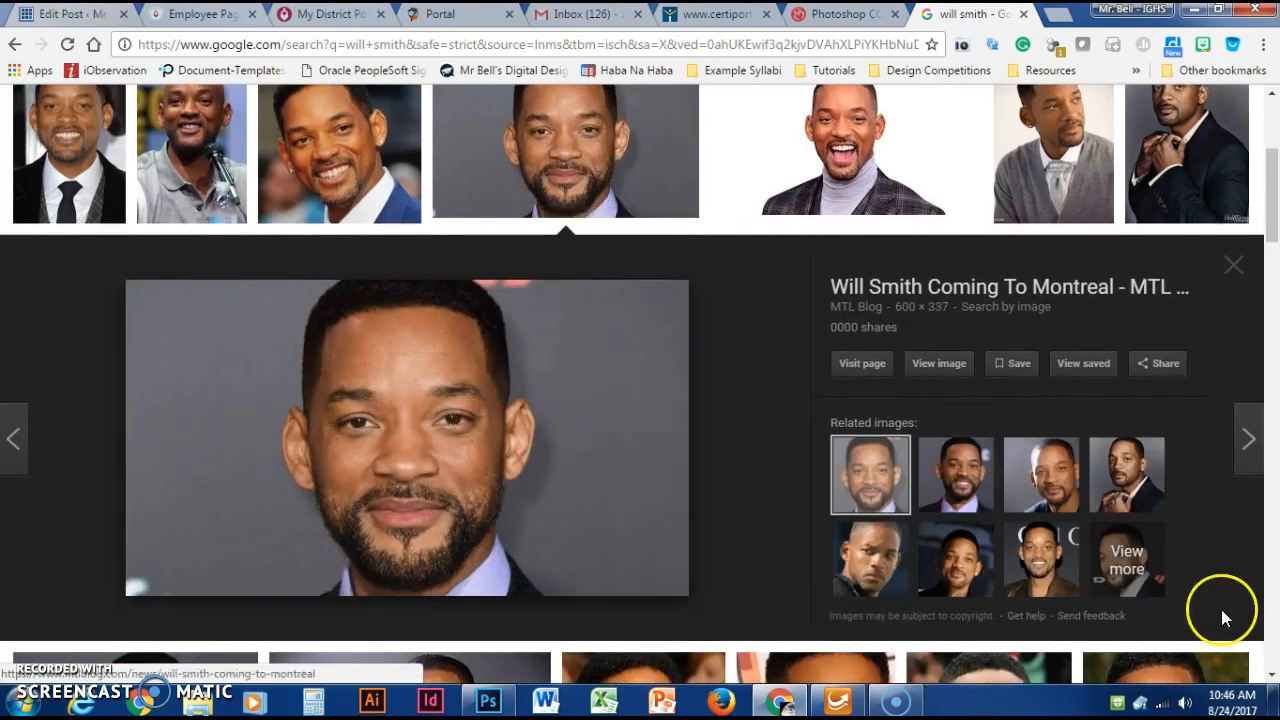
{"action": "right_click", "coordinate": [506, 451]}
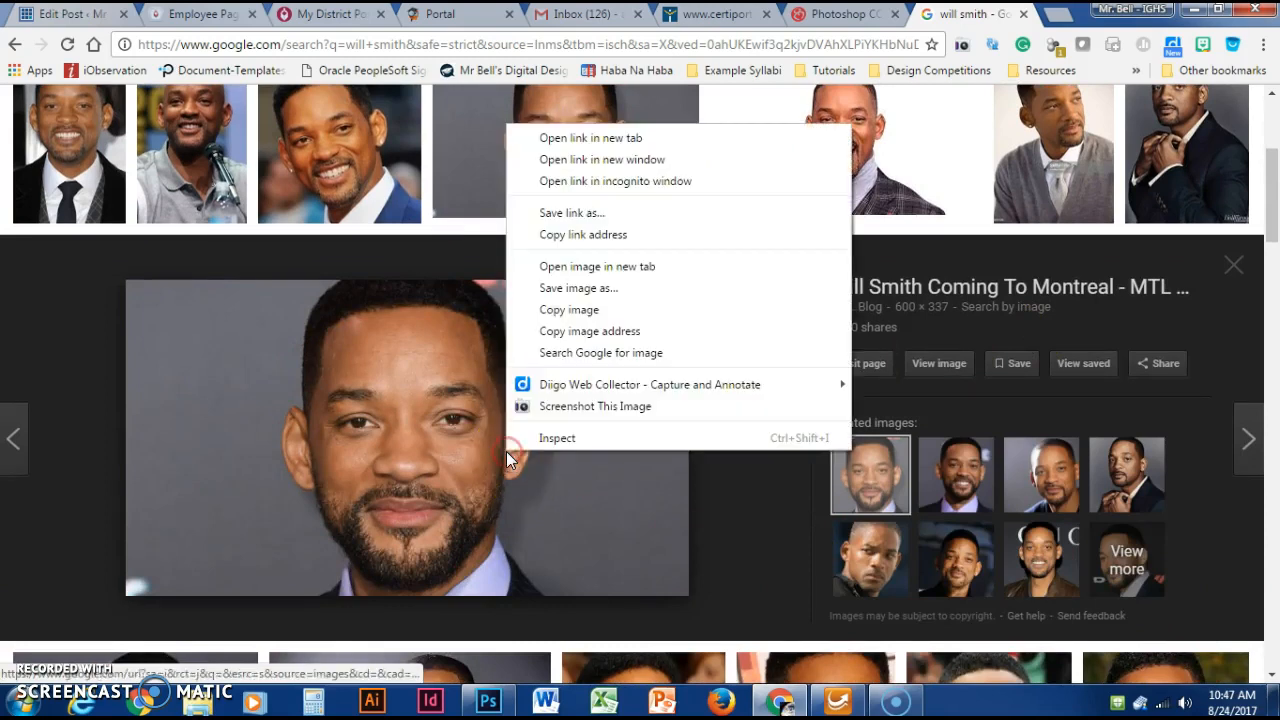
{"action": "left_click", "coordinate": [583, 310]}
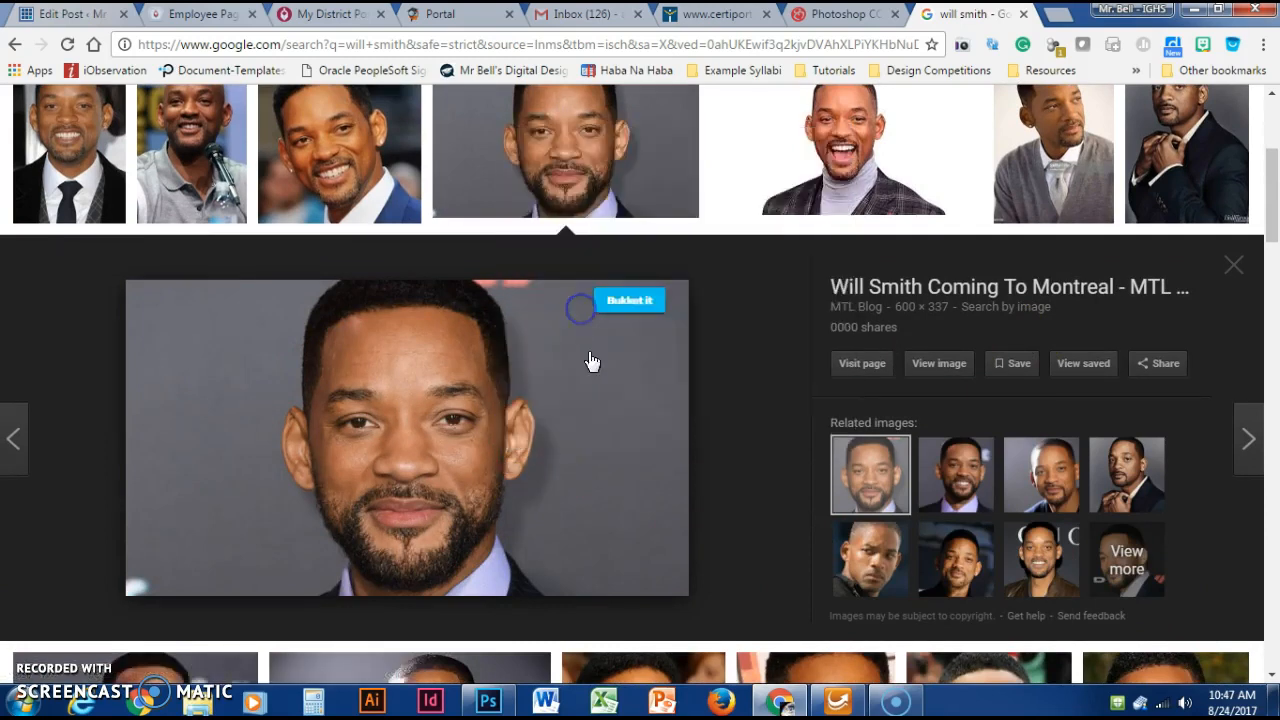
Switch to Photoshop, create a new document with the default settings, and paste the copied Will Smith photo into it.
{"action": "left_click", "coordinate": [488, 700]}
{"action": "left_click", "coordinate": [50, 13]}
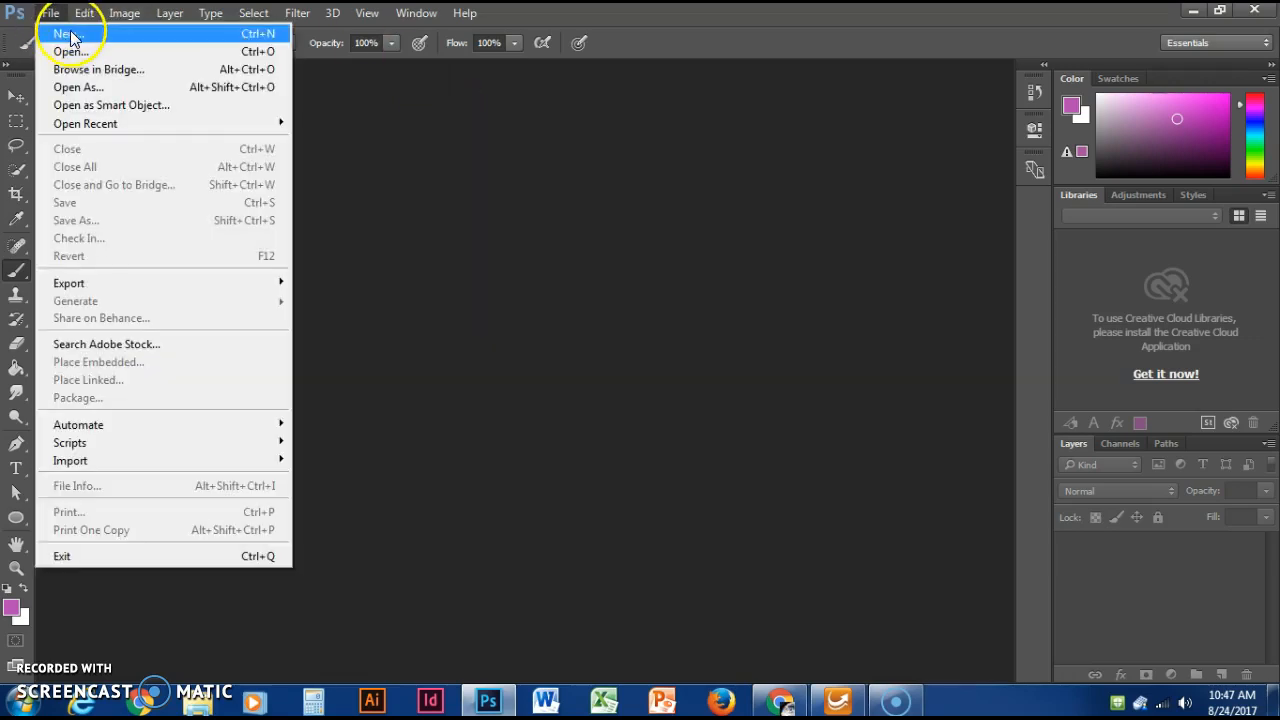
{"action": "left_click", "coordinate": [72, 38]}
{"action": "left_click", "coordinate": [551, 137]}
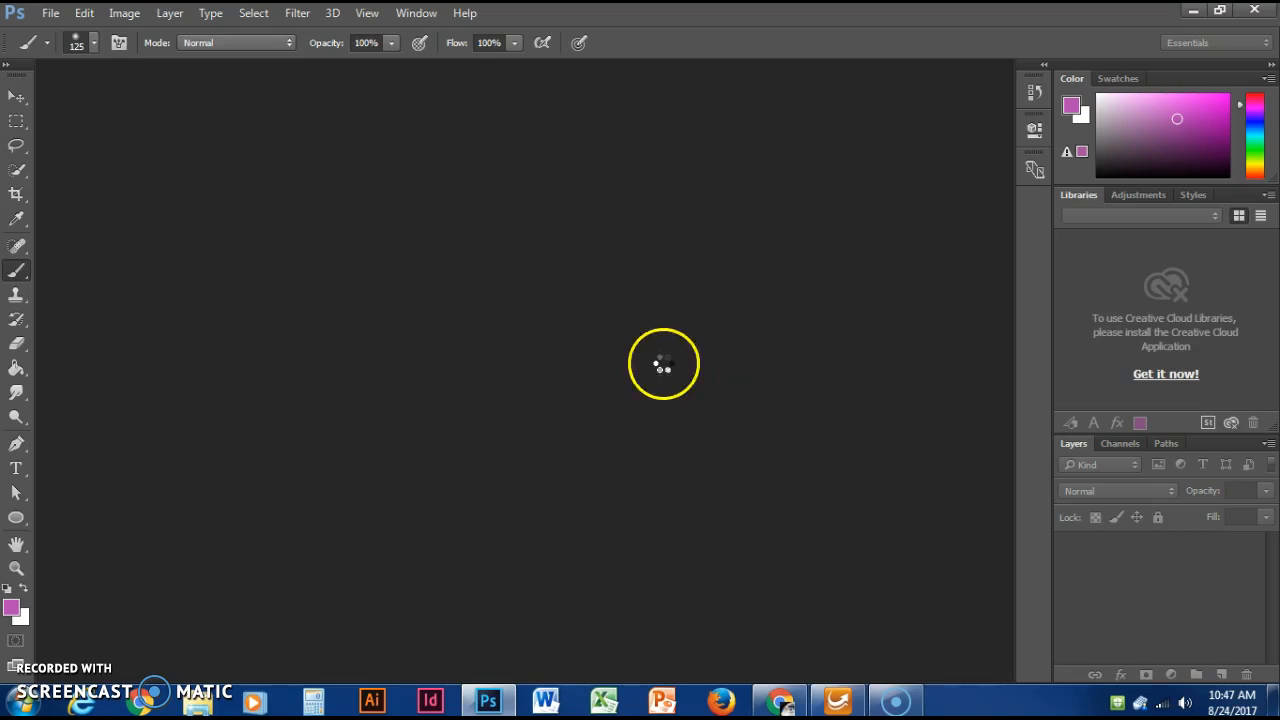
{"action": "left_click", "coordinate": [84, 13]}
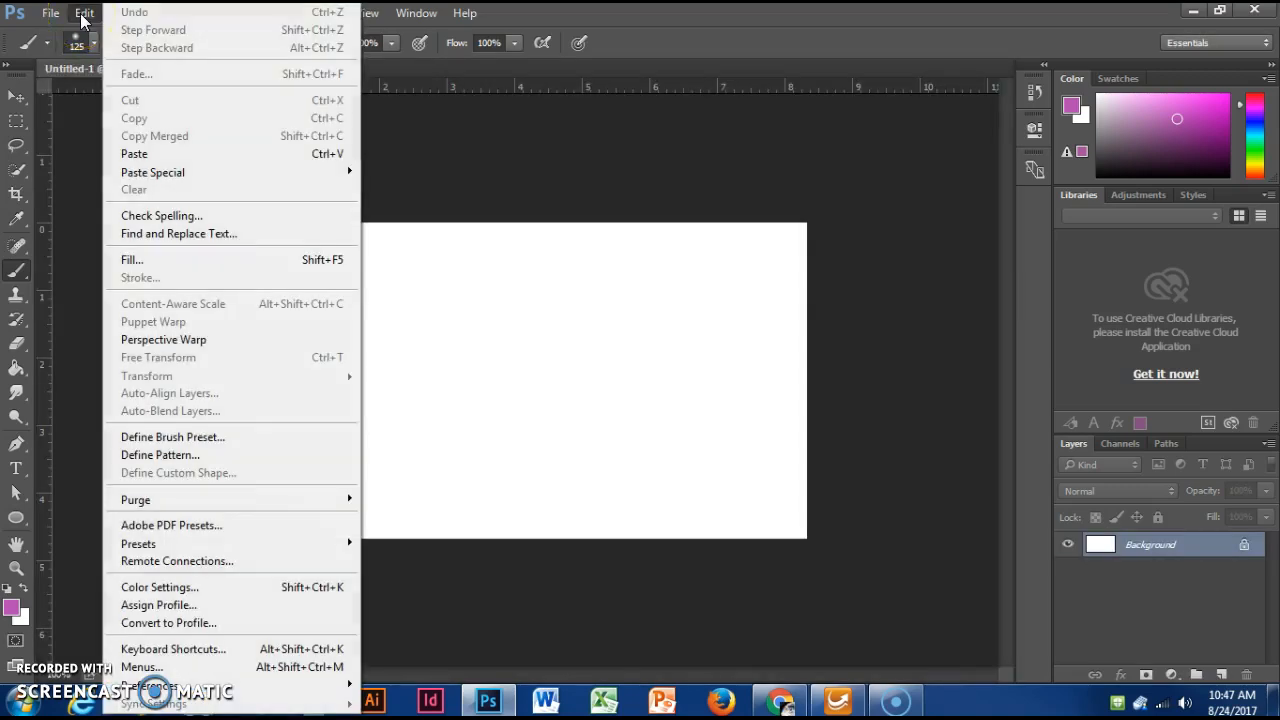
{"action": "left_click", "coordinate": [134, 153]}
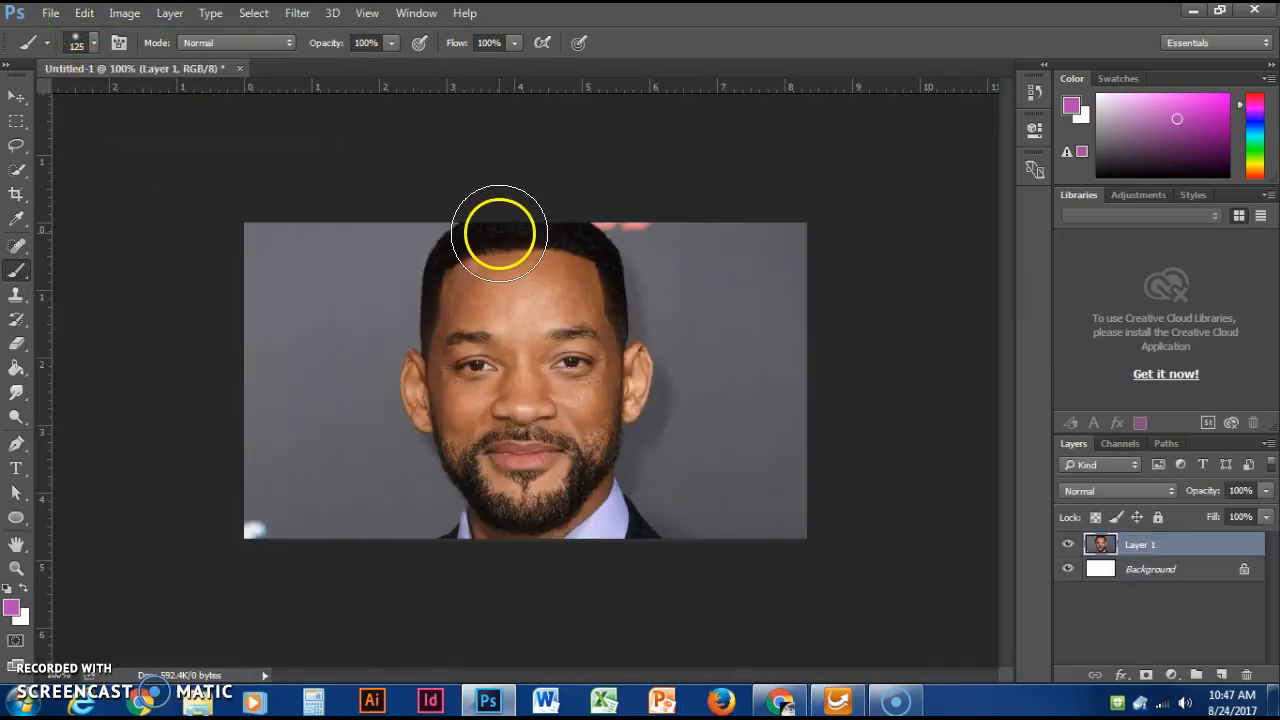
Switch back to Chrome and search Google Images for "the rock".
{"action": "left_click", "coordinate": [780, 702]}
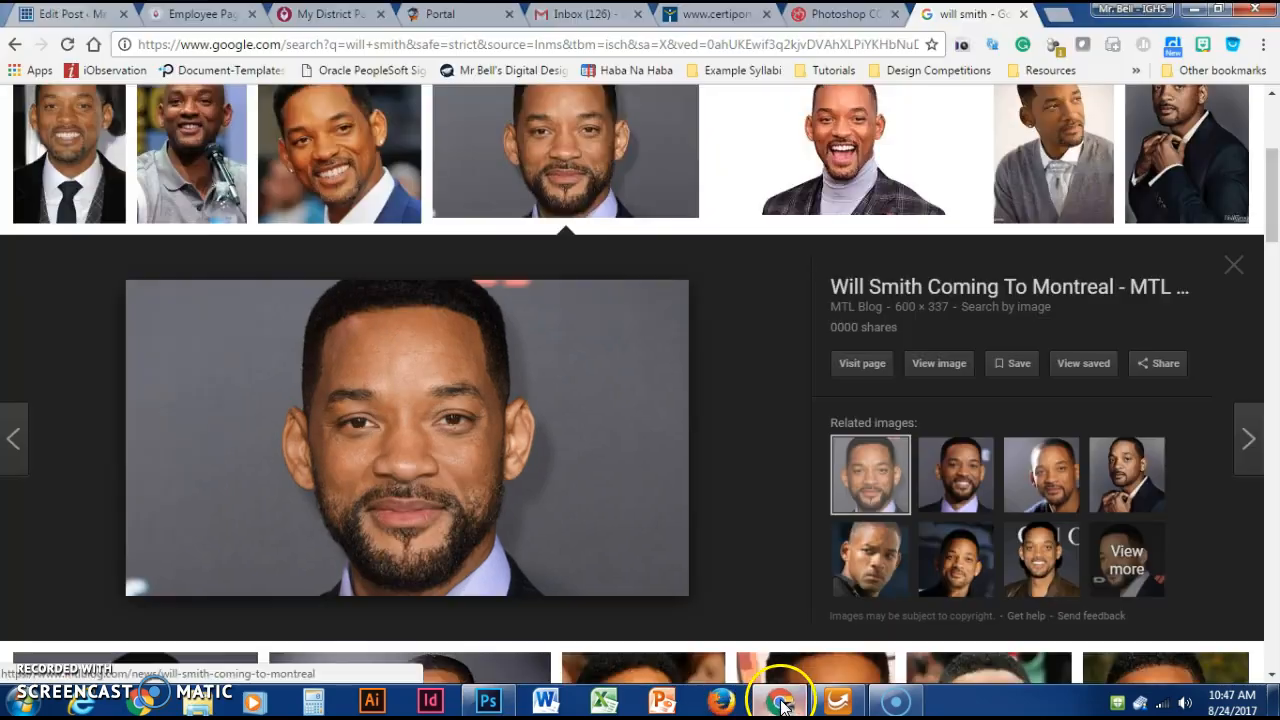
{"action": "scroll", "coordinate": [790, 300], "scroll_direction": "down", "scroll_amount": 5}
{"action": "scroll", "coordinate": [794, 357], "scroll_direction": "up", "scroll_amount": 10}
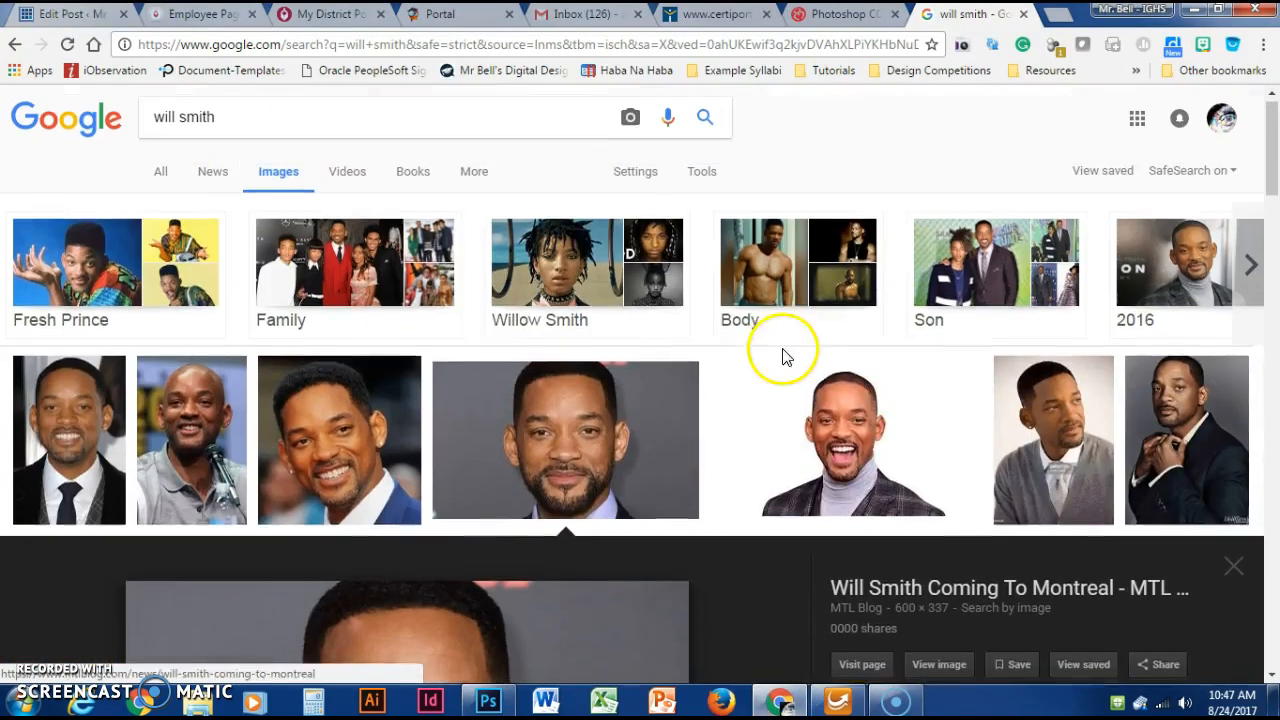
{"action": "triple_click", "coordinate": [283, 132]}
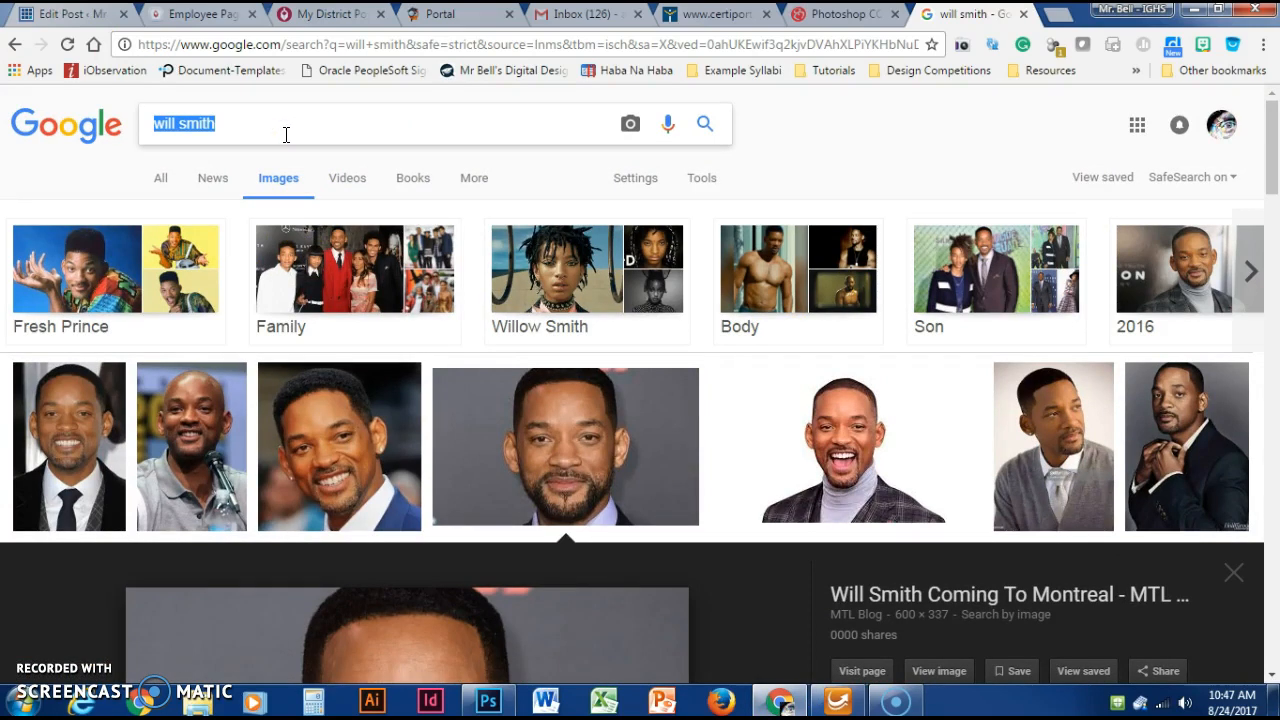
{"action": "type", "text": "the "}
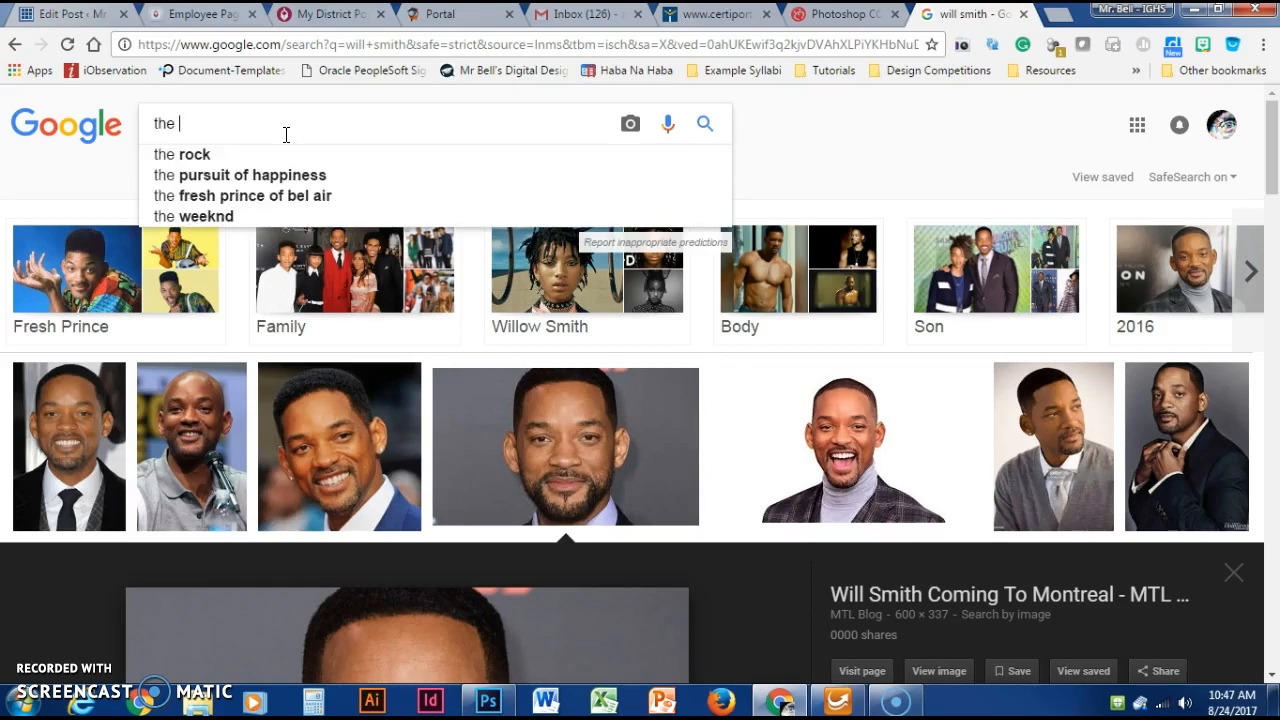
{"action": "type", "text": "rock"}
{"action": "key", "text": "Return"}
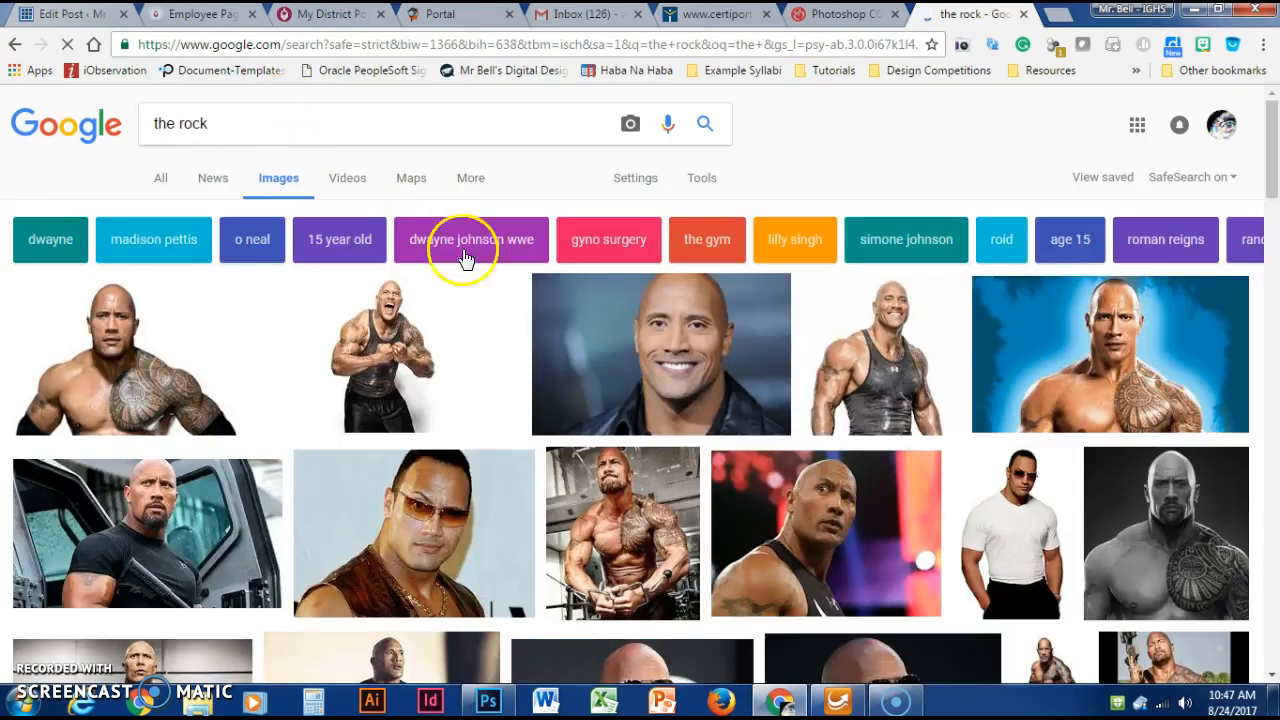
Preview the smiling 1140 × 700 Dwayne Johnson portrait from Tubefilter and copy the image.
{"action": "left_click", "coordinate": [672, 305]}
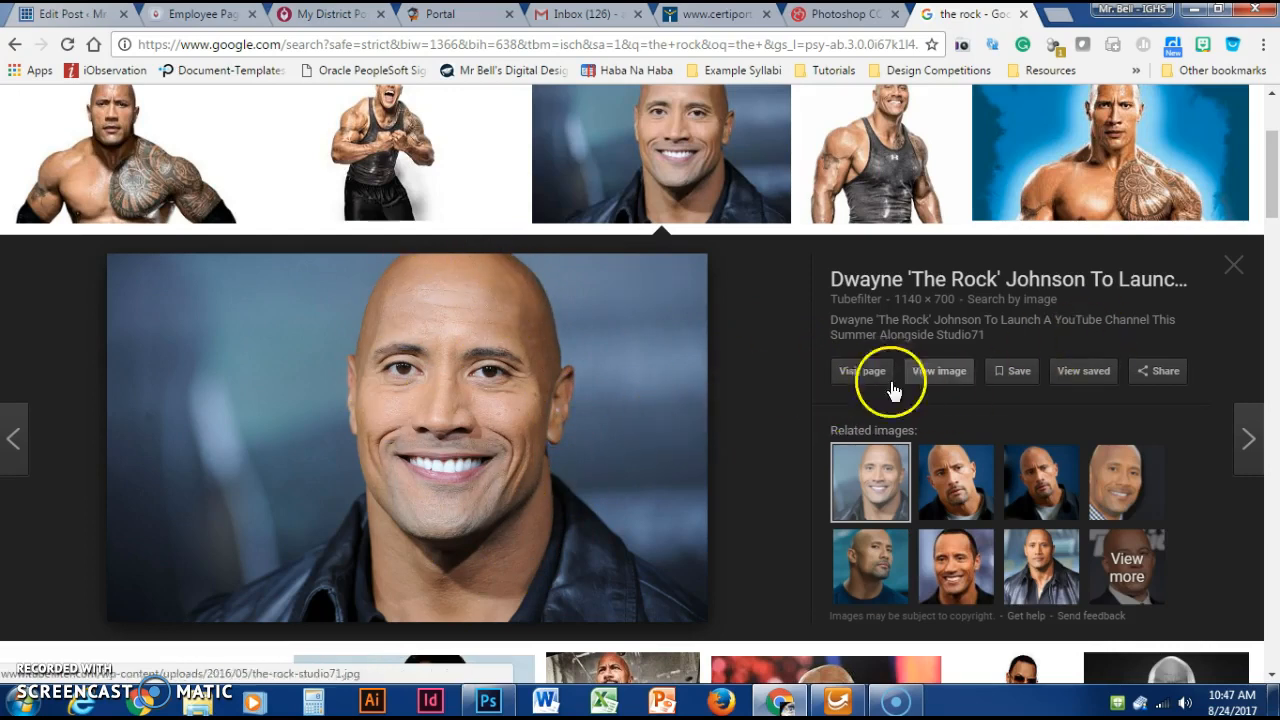
{"action": "right_click", "coordinate": [576, 387]}
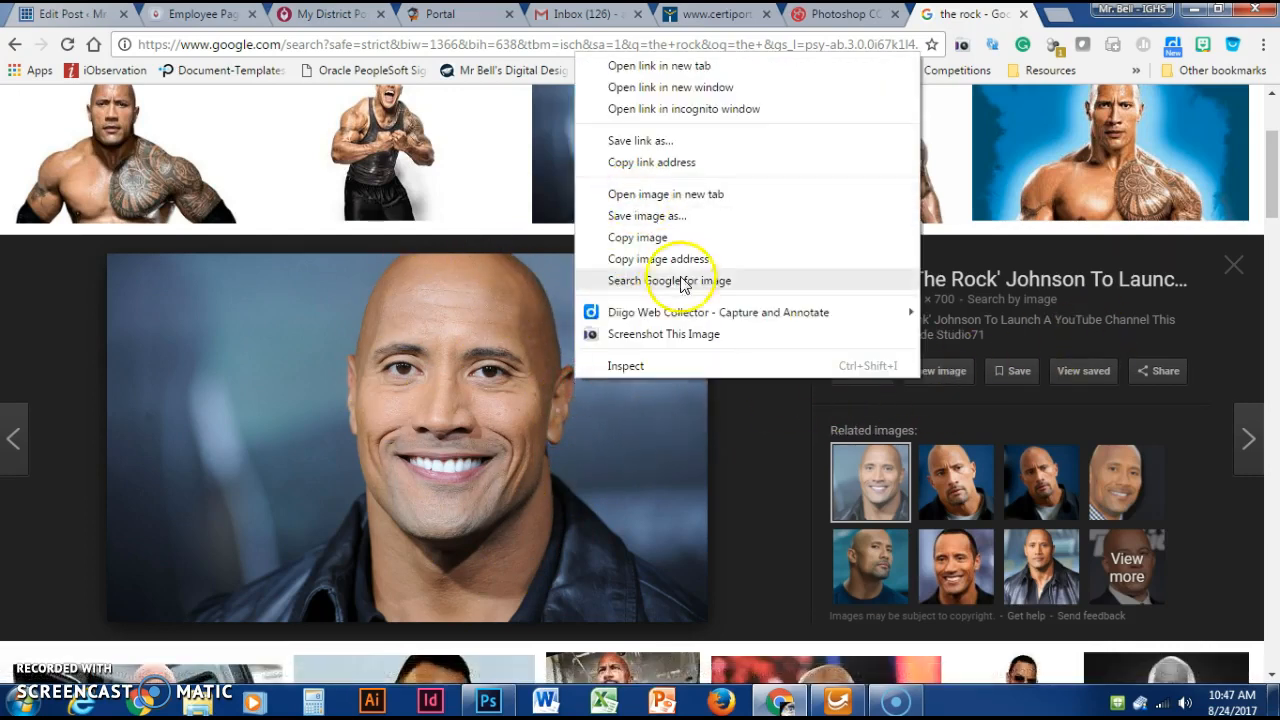
{"action": "left_click", "coordinate": [672, 239]}
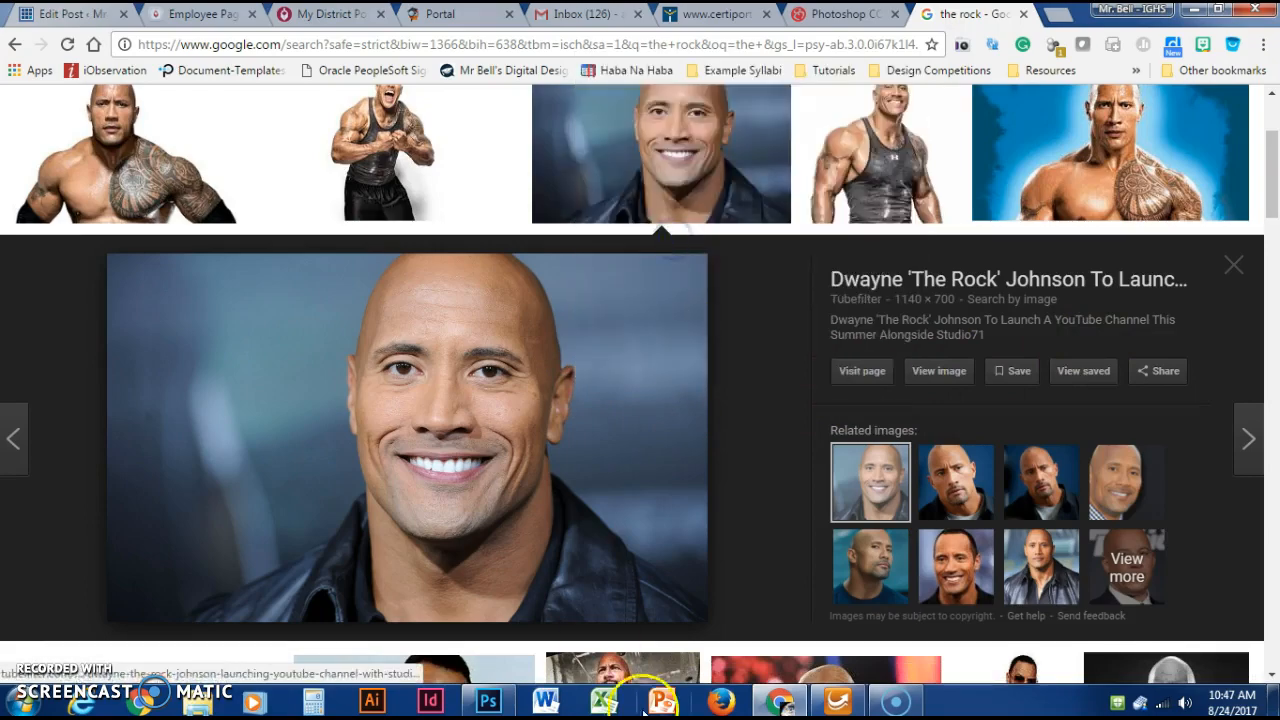
Switch to Photoshop, create a new 1140 × 700 pixel document from the Clipboard preset, and paste the copied portrait into it.
{"action": "left_click", "coordinate": [488, 700]}
{"action": "left_click", "coordinate": [66, 16]}
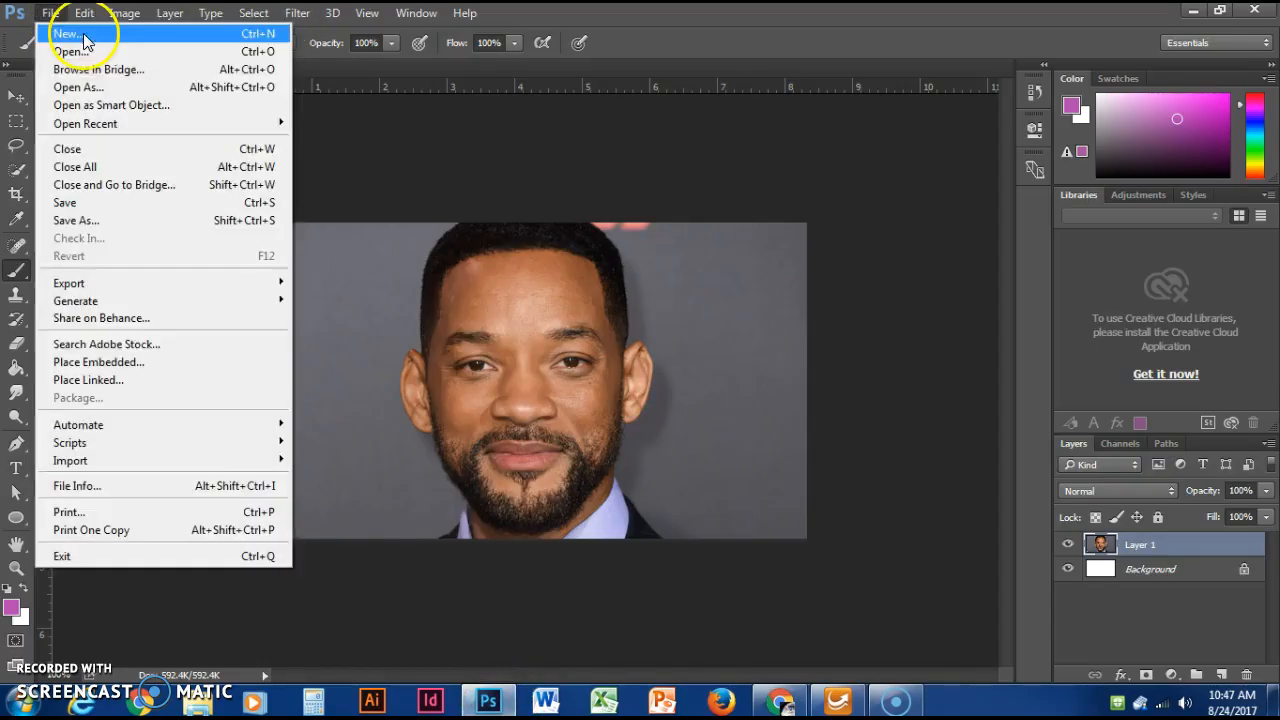
{"action": "left_click", "coordinate": [62, 28]}
{"action": "left_click", "coordinate": [513, 137]}
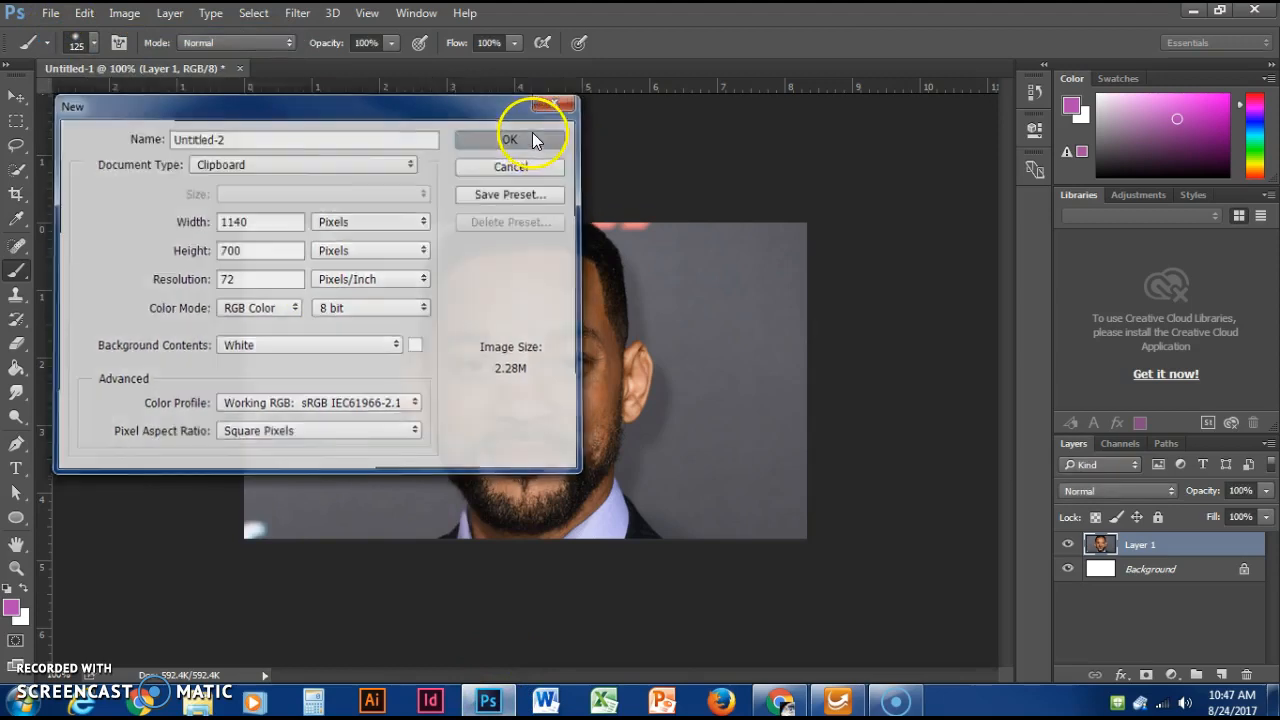
{"action": "left_click", "coordinate": [85, 14]}
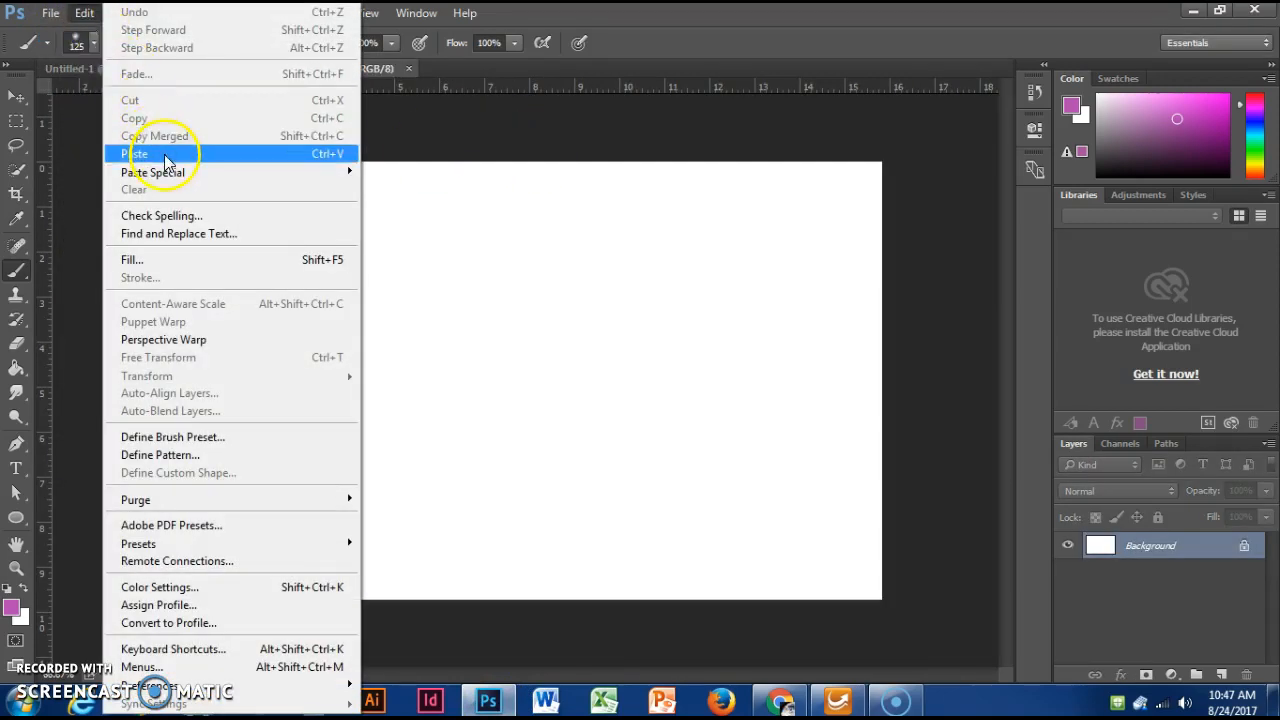
{"action": "left_click", "coordinate": [132, 155]}
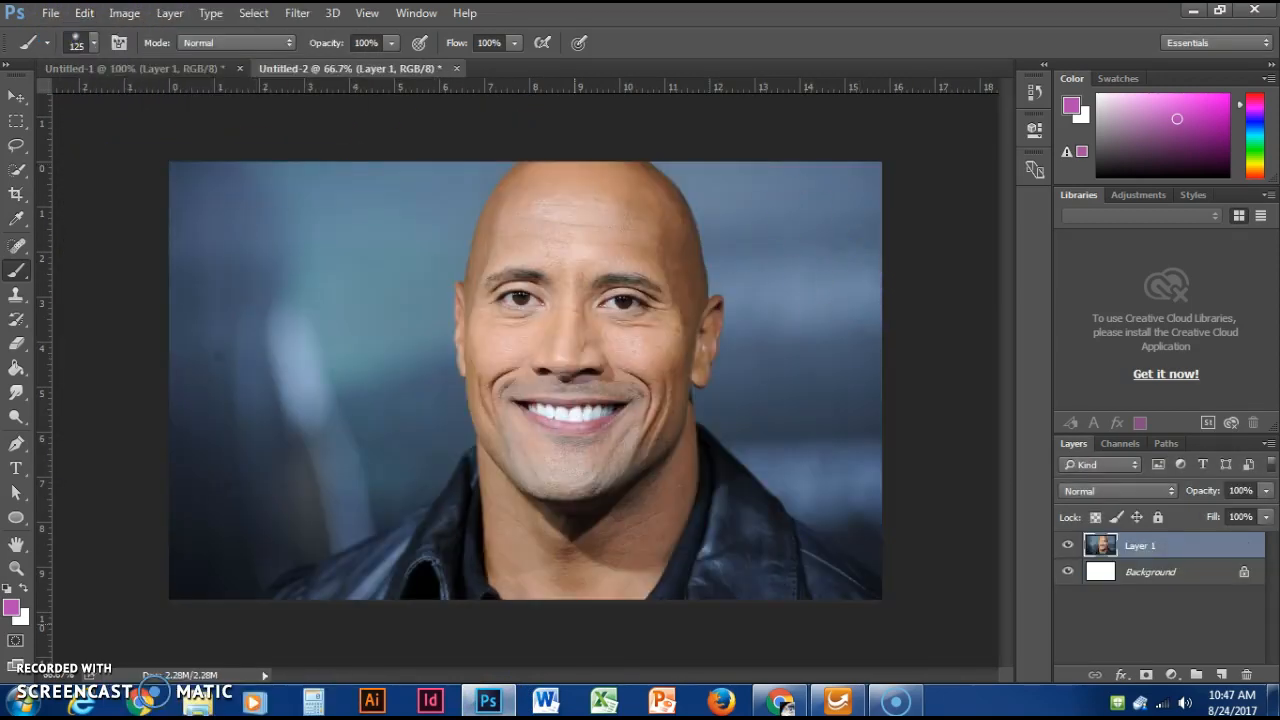
Switch back to Chrome and search Google Images for "vin diesel".
{"action": "left_click", "coordinate": [781, 702]}
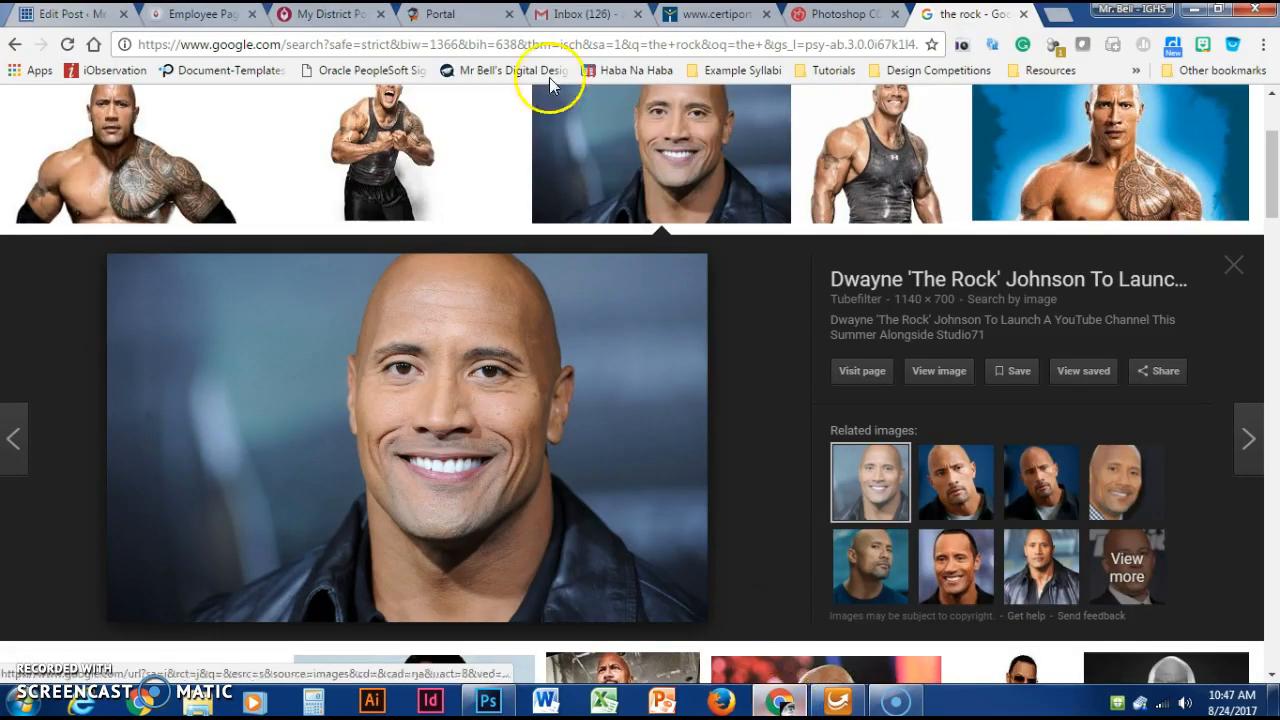
{"action": "scroll", "coordinate": [617, 362], "scroll_direction": "up", "scroll_amount": 2}
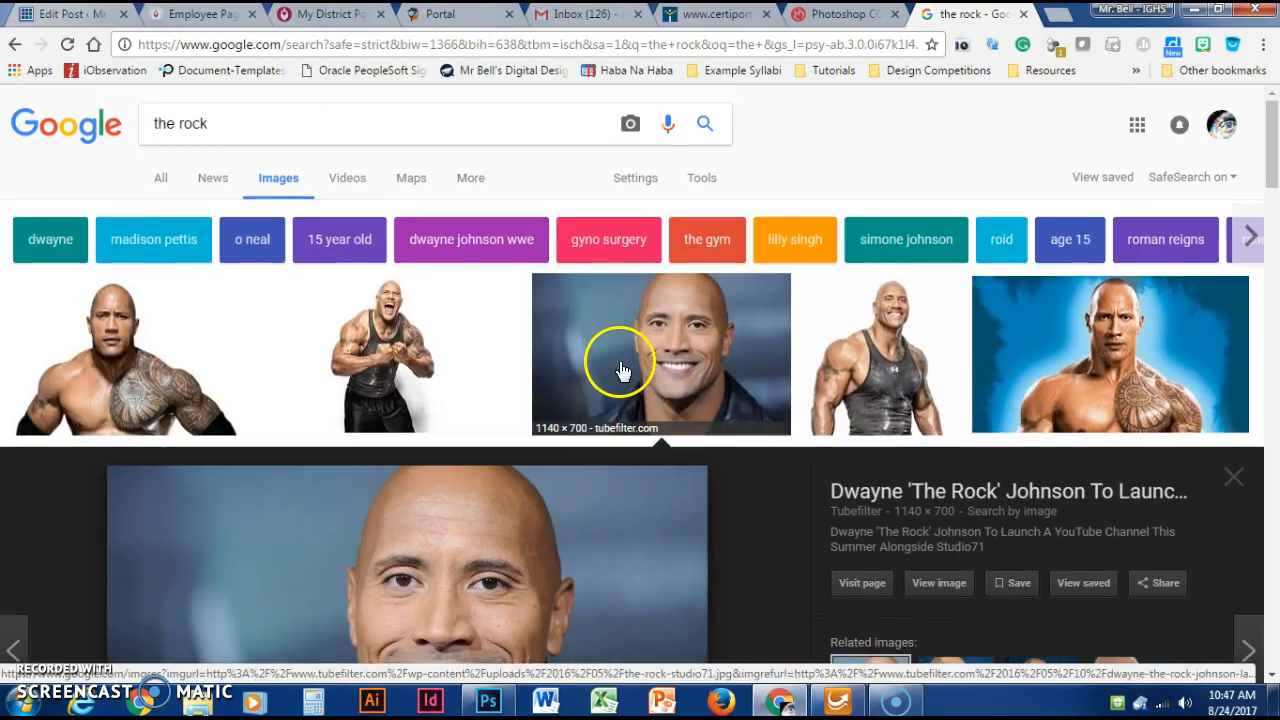
{"action": "triple_click", "coordinate": [259, 121]}
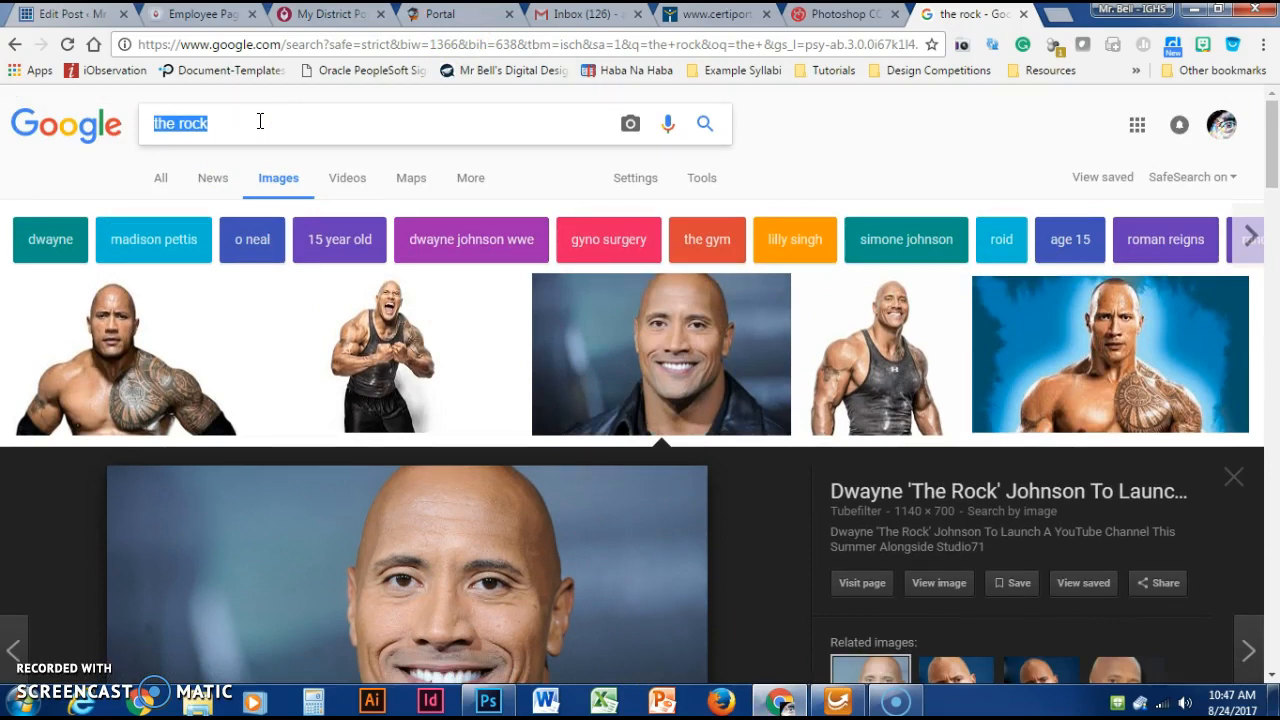
{"action": "type", "text": "vin diesel"}
{"action": "key", "text": "Return"}
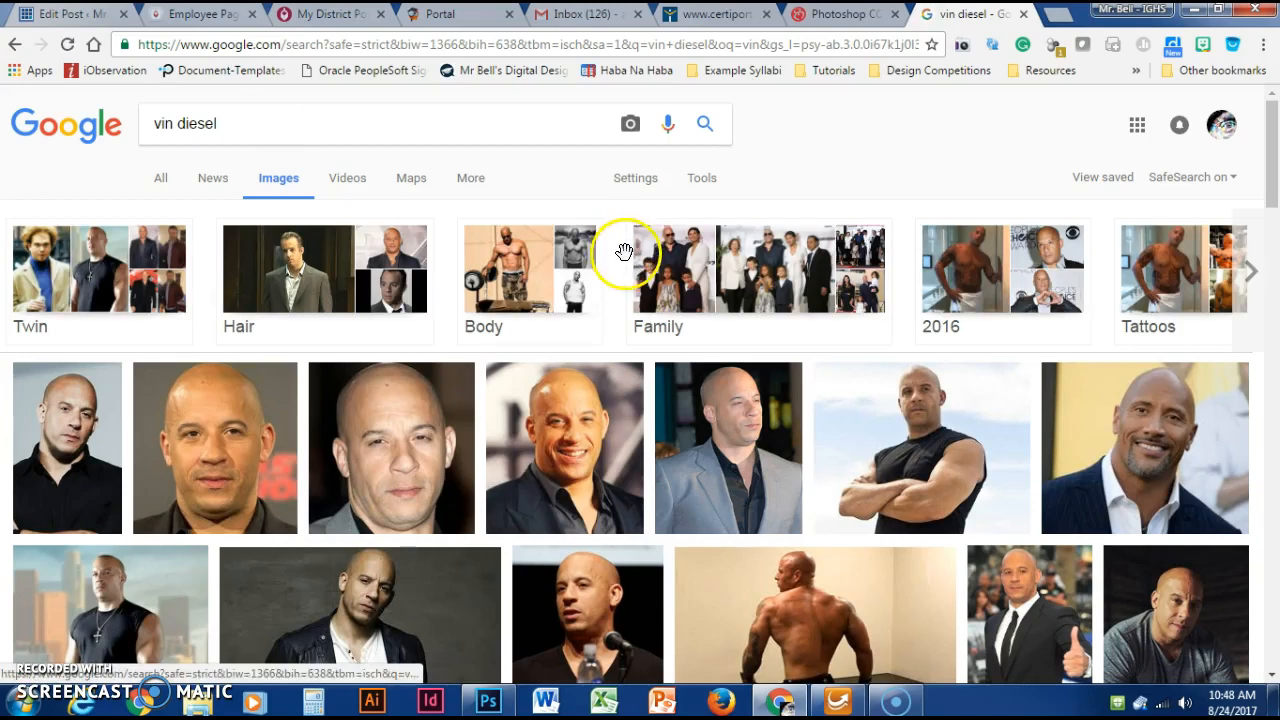
Look through the Vin Diesel image results for a clear, front-facing face photo.
{"action": "scroll", "coordinate": [624, 251], "scroll_direction": "down", "scroll_amount": 2}
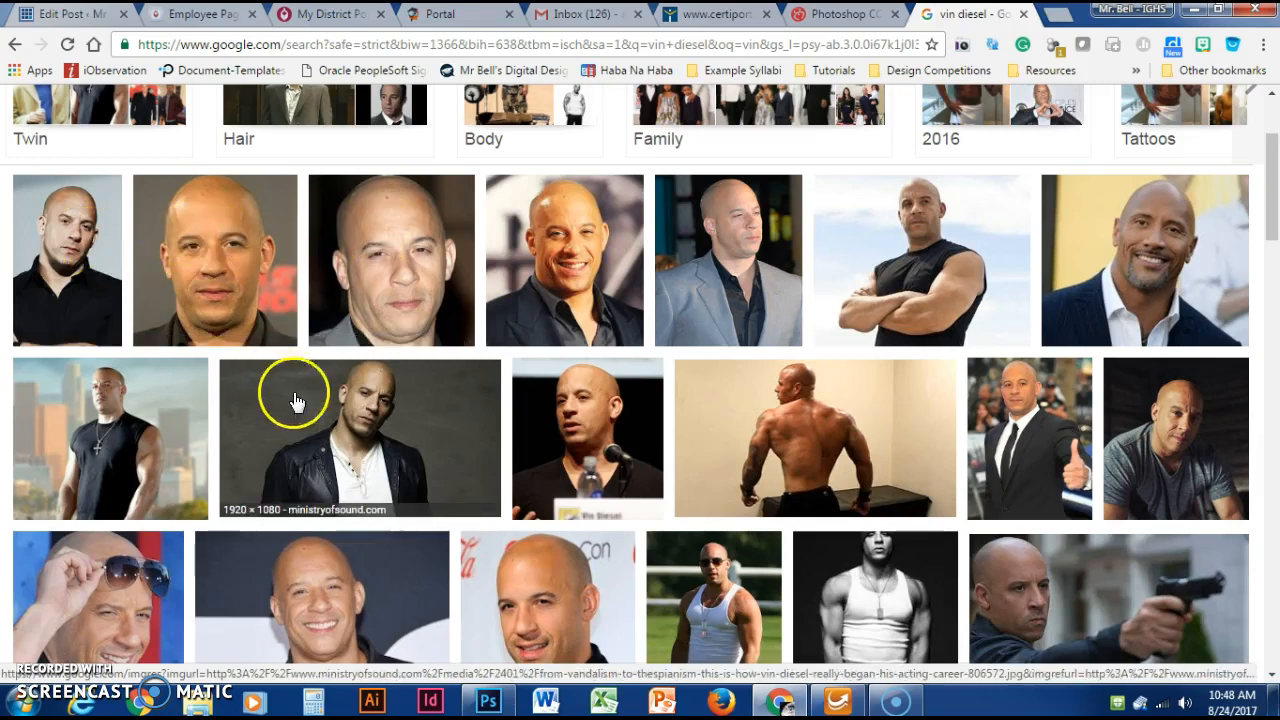
{"action": "scroll", "coordinate": [300, 390], "scroll_direction": "down", "scroll_amount": 2}
{"action": "scroll", "coordinate": [362, 390], "scroll_direction": "down", "scroll_amount": 2}
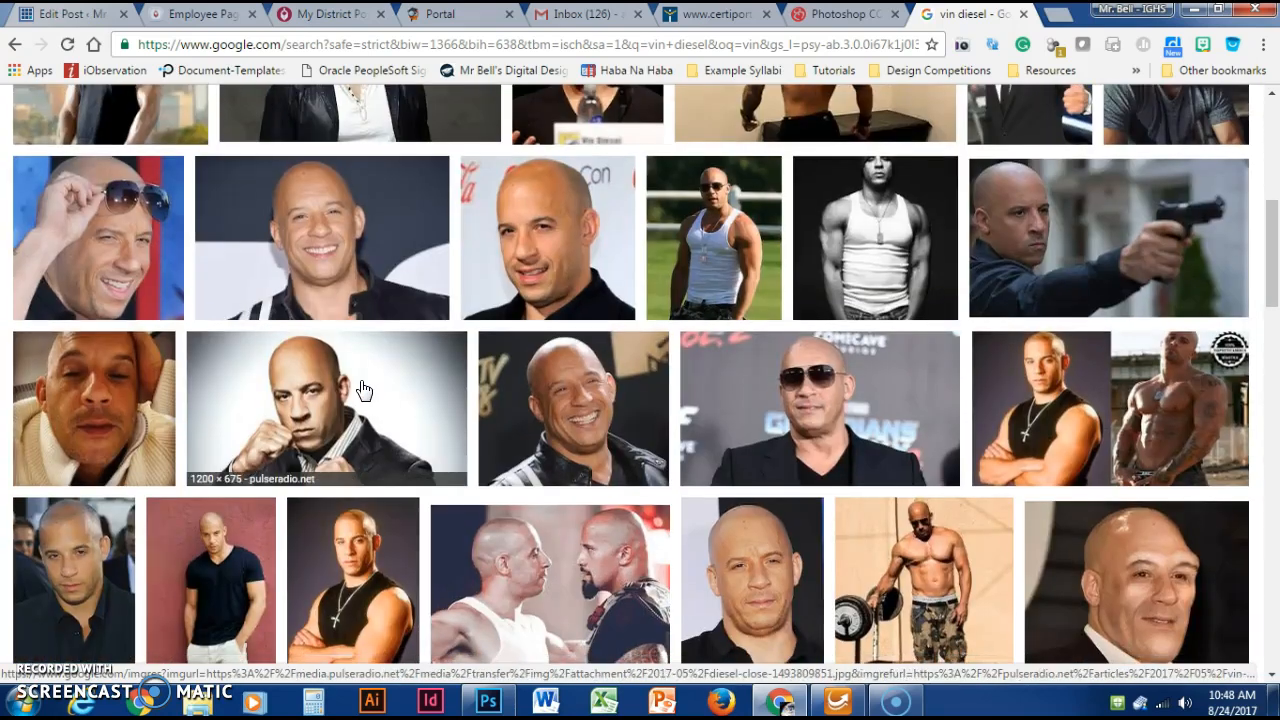
{"action": "scroll", "coordinate": [364, 390], "scroll_direction": "down", "scroll_amount": 2}
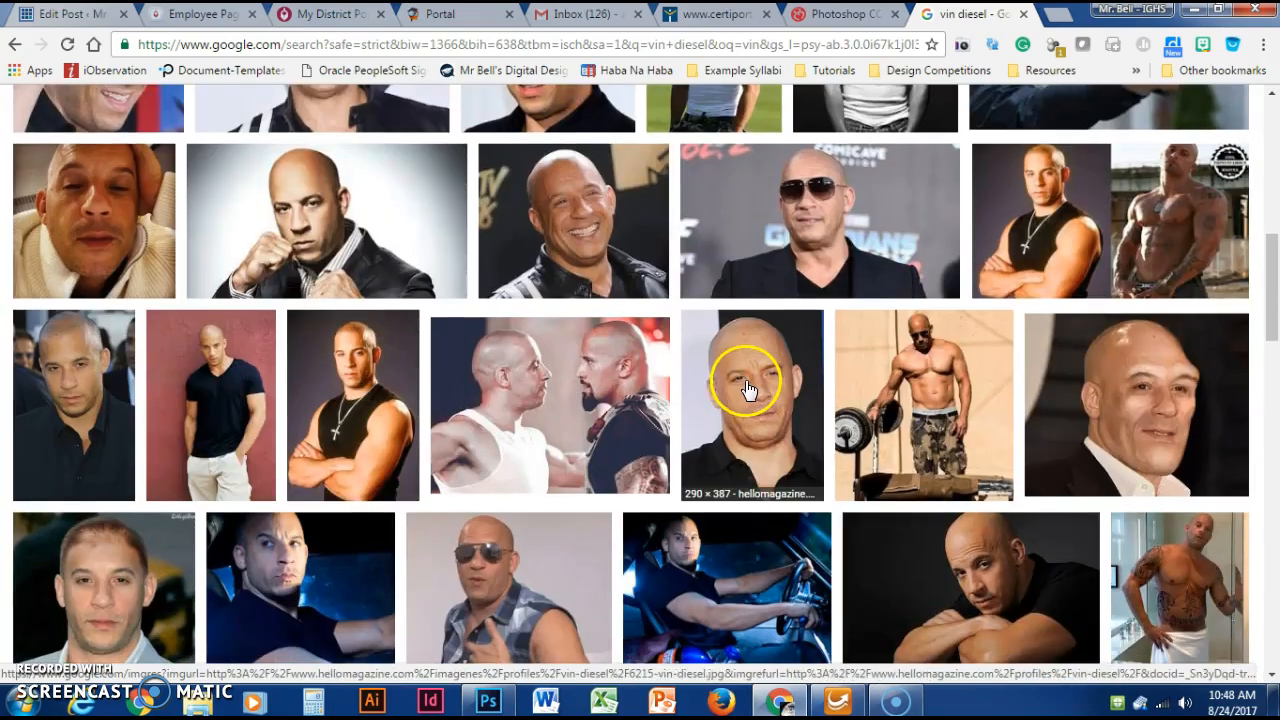
{"action": "scroll", "coordinate": [752, 389], "scroll_direction": "down", "scroll_amount": 2}
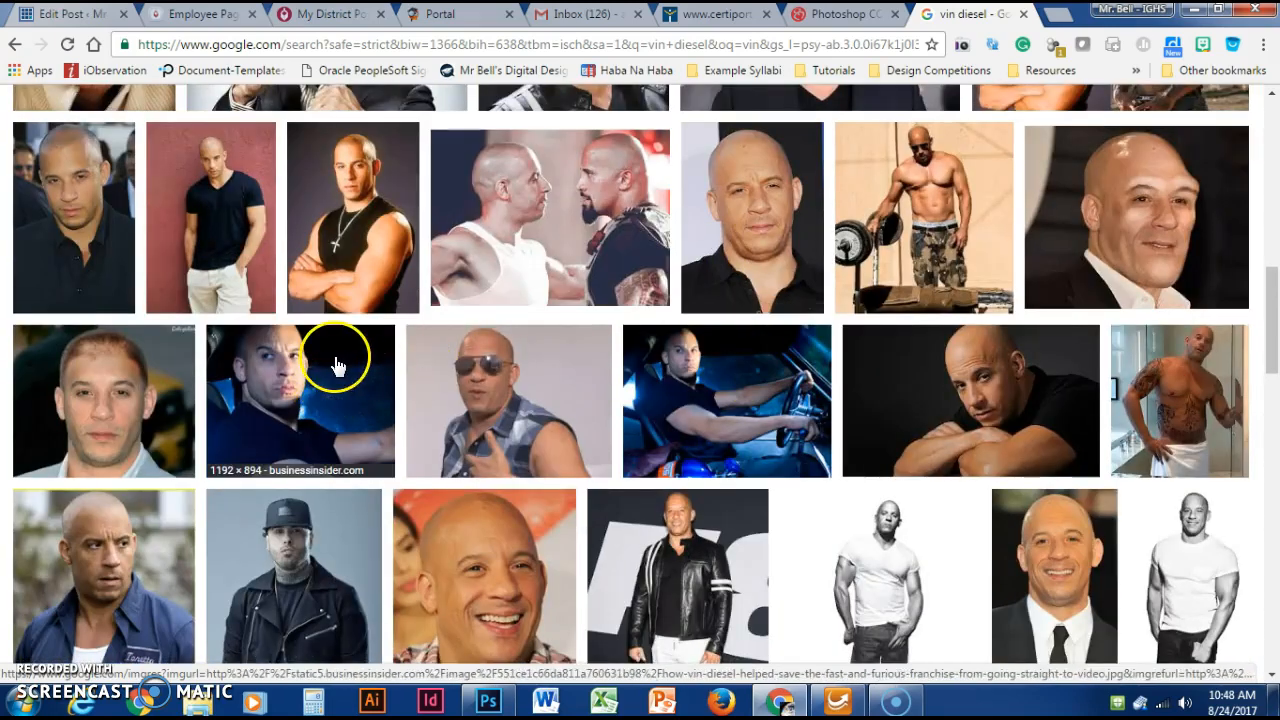
{"action": "scroll", "coordinate": [337, 362], "scroll_direction": "down", "scroll_amount": 3}
{"action": "scroll", "coordinate": [466, 286], "scroll_direction": "down", "scroll_amount": 2}
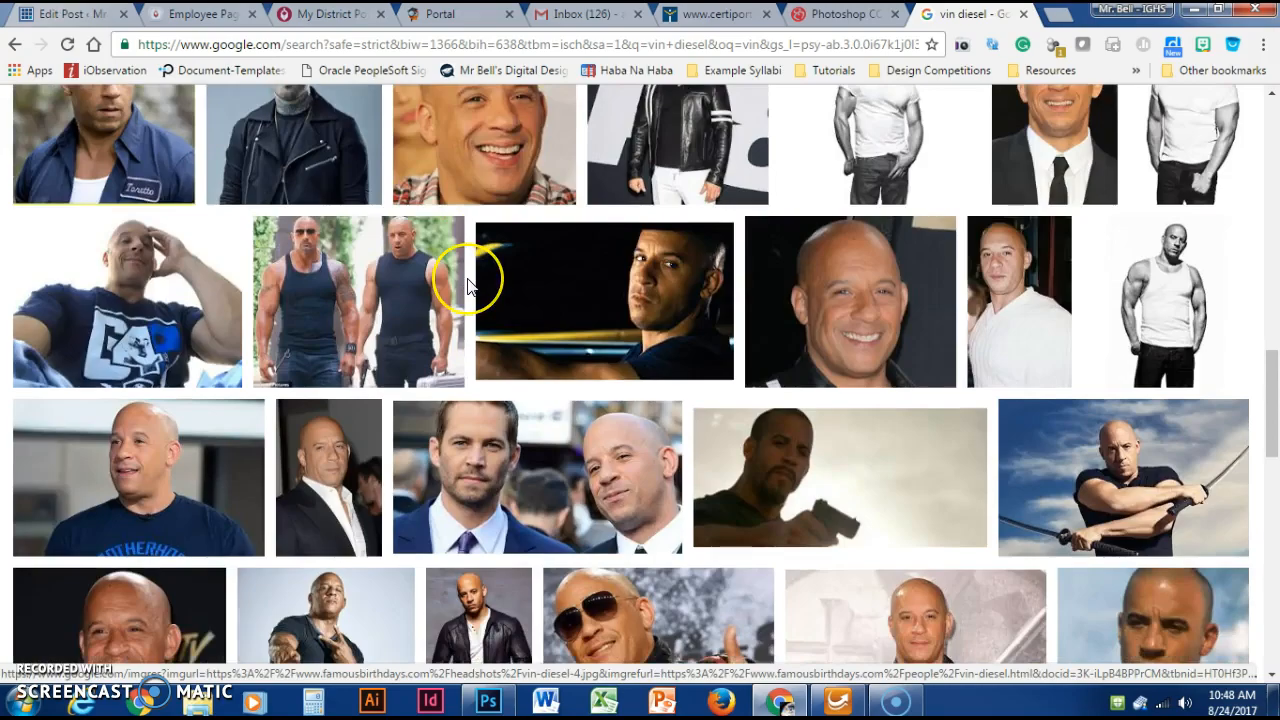
{"action": "scroll", "coordinate": [467, 285], "scroll_direction": "down", "scroll_amount": 12}
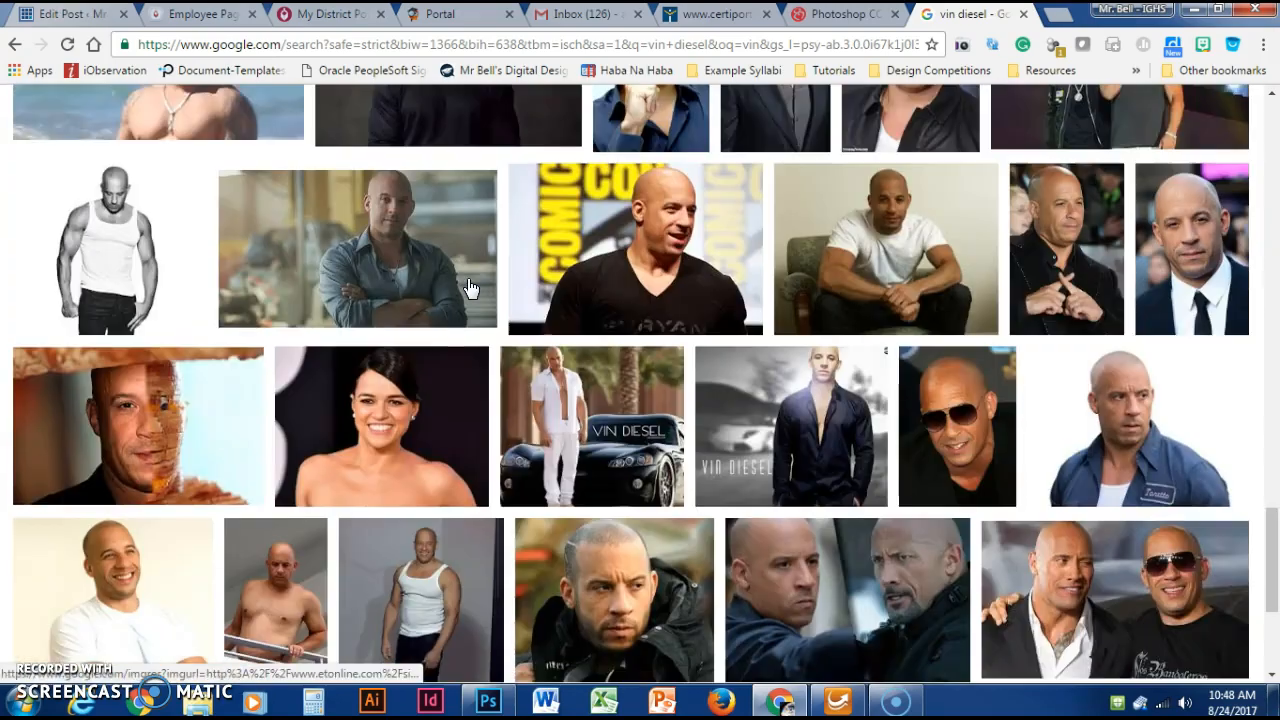
{"action": "scroll", "coordinate": [470, 287], "scroll_direction": "up", "scroll_amount": 15}
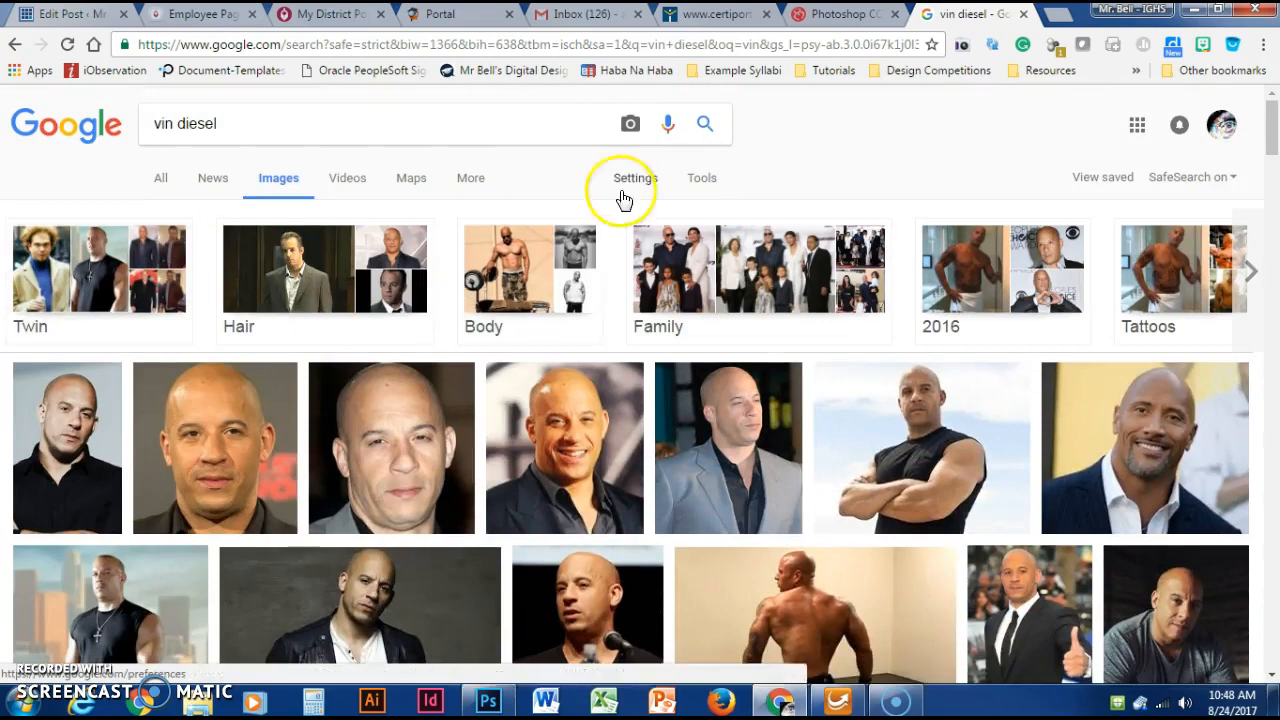
Filter the Vin Diesel image results to show only Large images.
{"action": "left_click", "coordinate": [699, 176]}
{"action": "left_click", "coordinate": [170, 212]}
{"action": "left_click", "coordinate": [183, 269]}
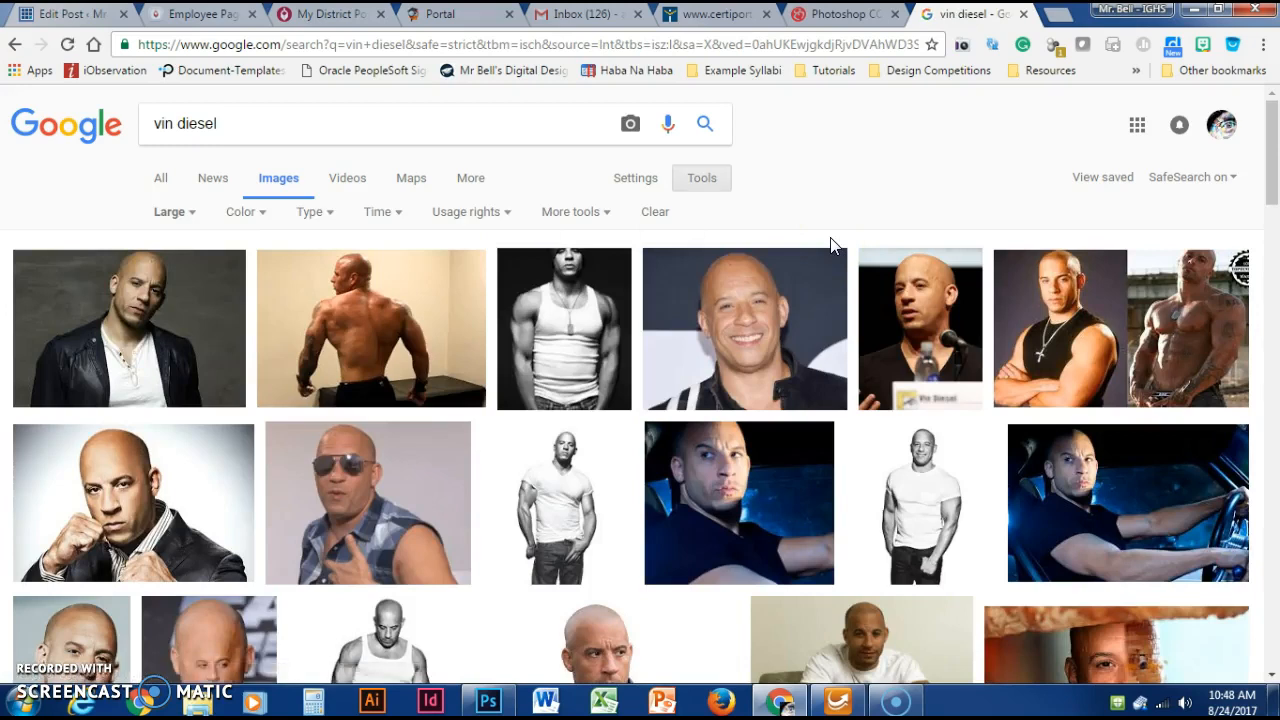
Preview the 1000 × 1500 Vin Diesel portrait in a black shirt from HSX.com and copy the image.
{"action": "scroll", "coordinate": [830, 245], "scroll_direction": "down", "scroll_amount": 2}
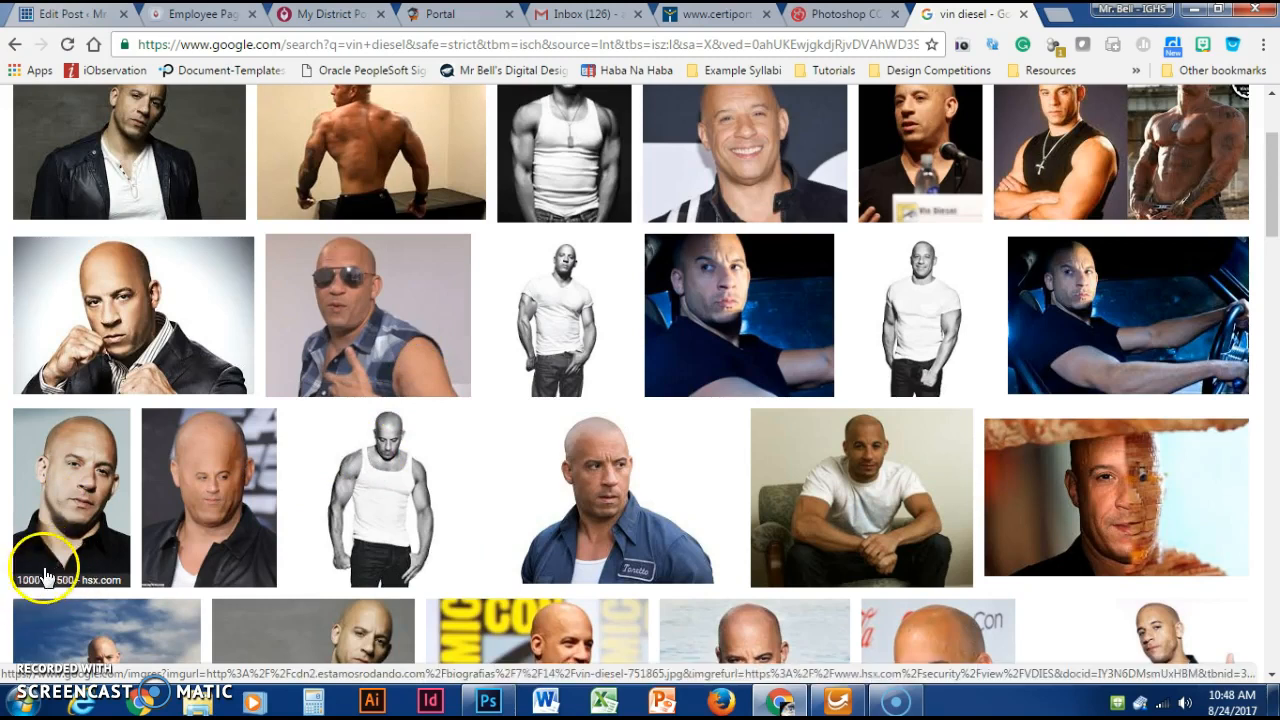
{"action": "left_click", "coordinate": [54, 494]}
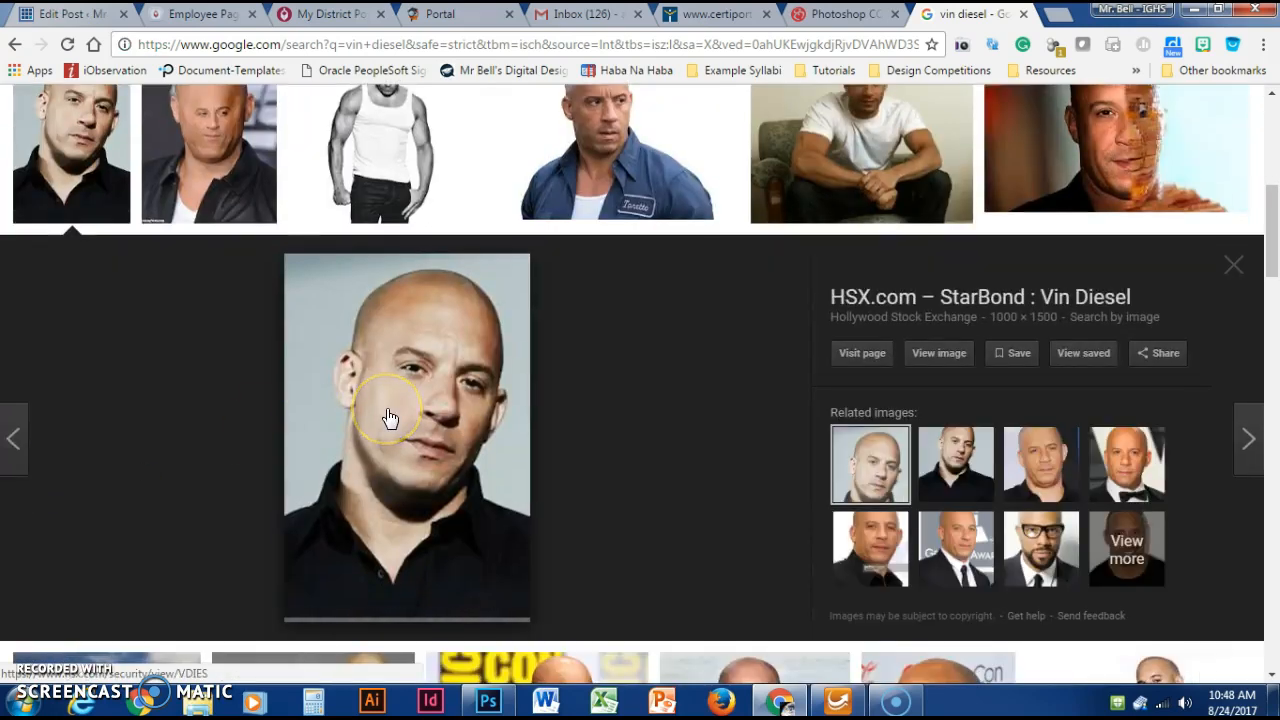
{"action": "right_click", "coordinate": [494, 357]}
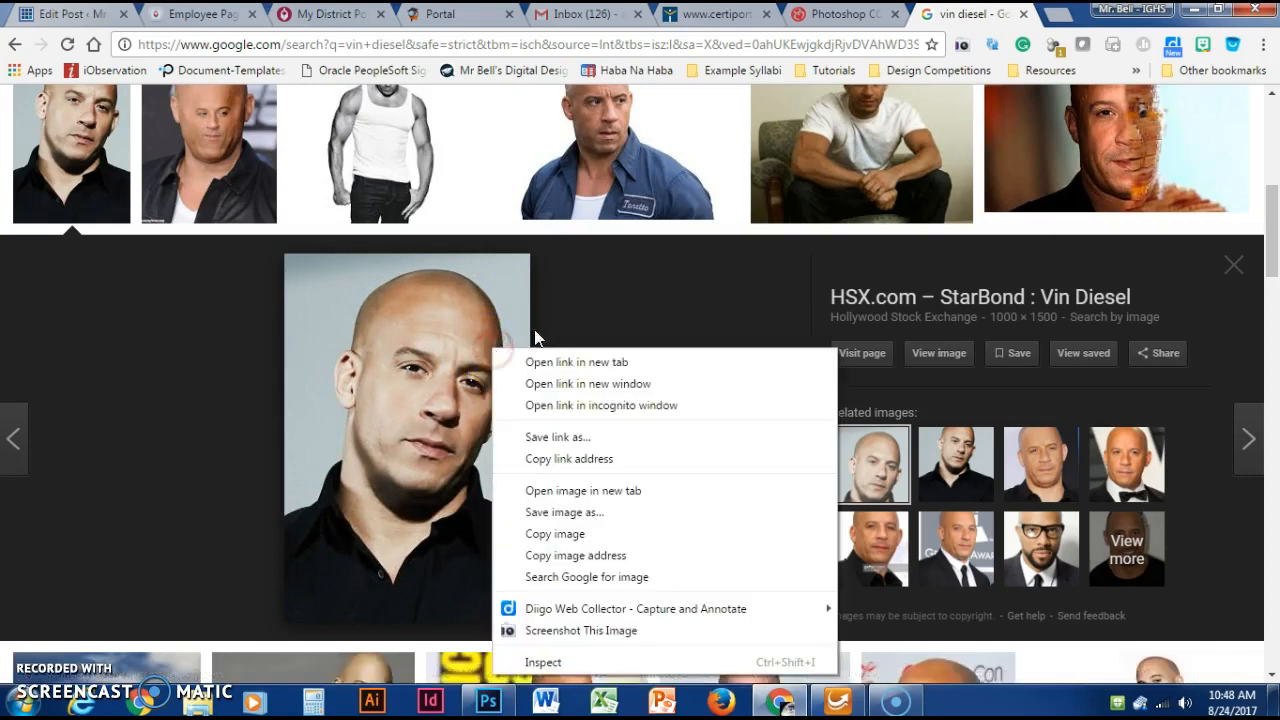
{"action": "left_click", "coordinate": [457, 314]}
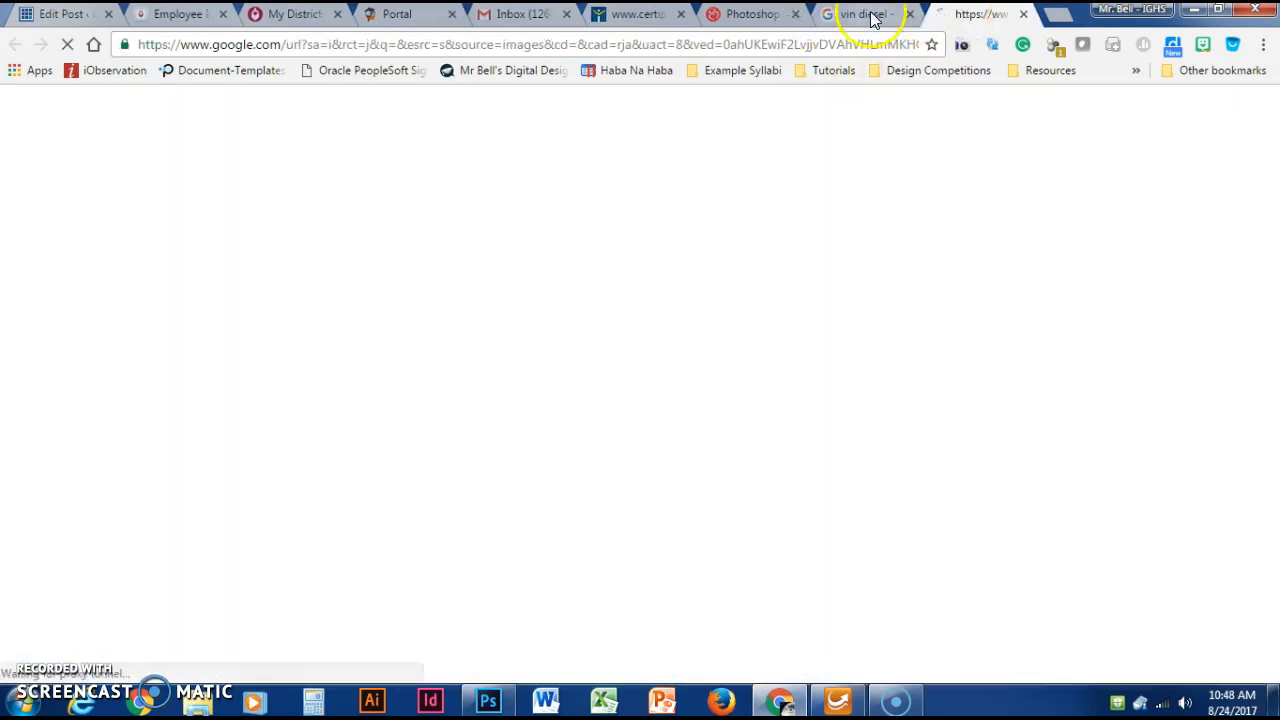
{"action": "left_click", "coordinate": [871, 14]}
{"action": "right_click", "coordinate": [480, 396]}
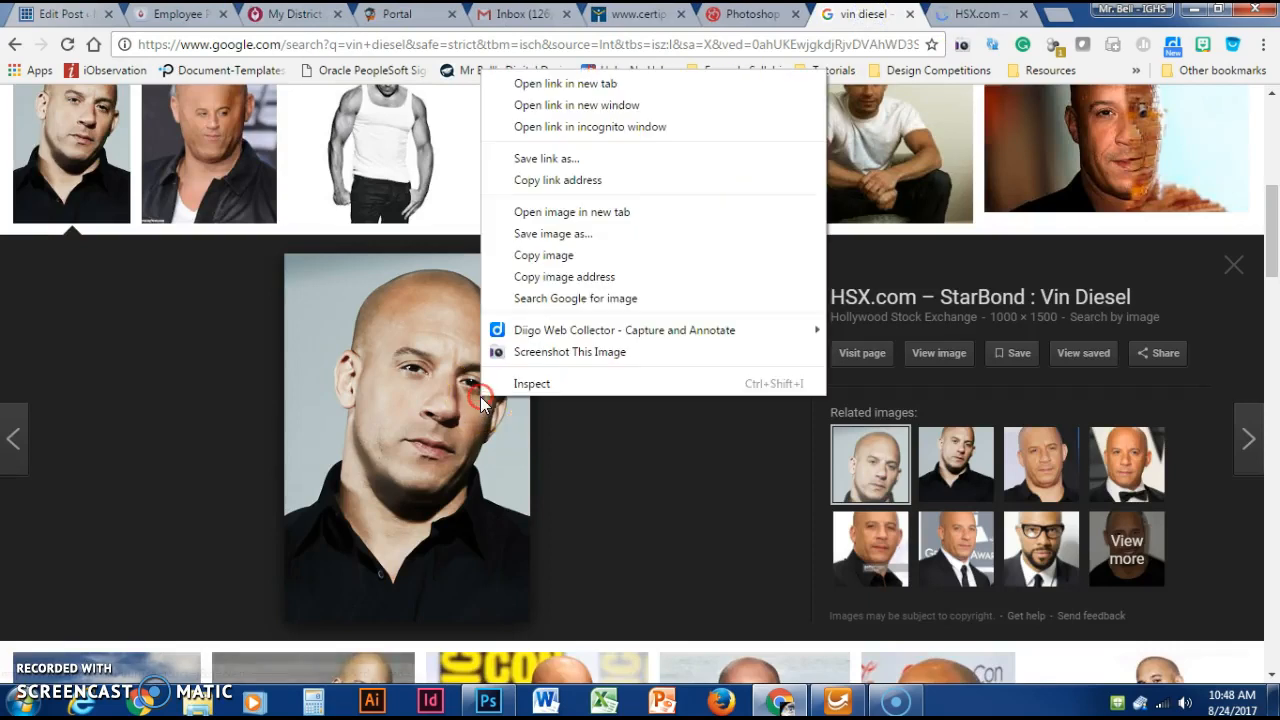
{"action": "left_click", "coordinate": [560, 255]}
Switch to Photoshop, create a new 1000 × 1500 pixel document from the Clipboard preset, and paste the copied portrait into it.
{"action": "left_click", "coordinate": [487, 703]}
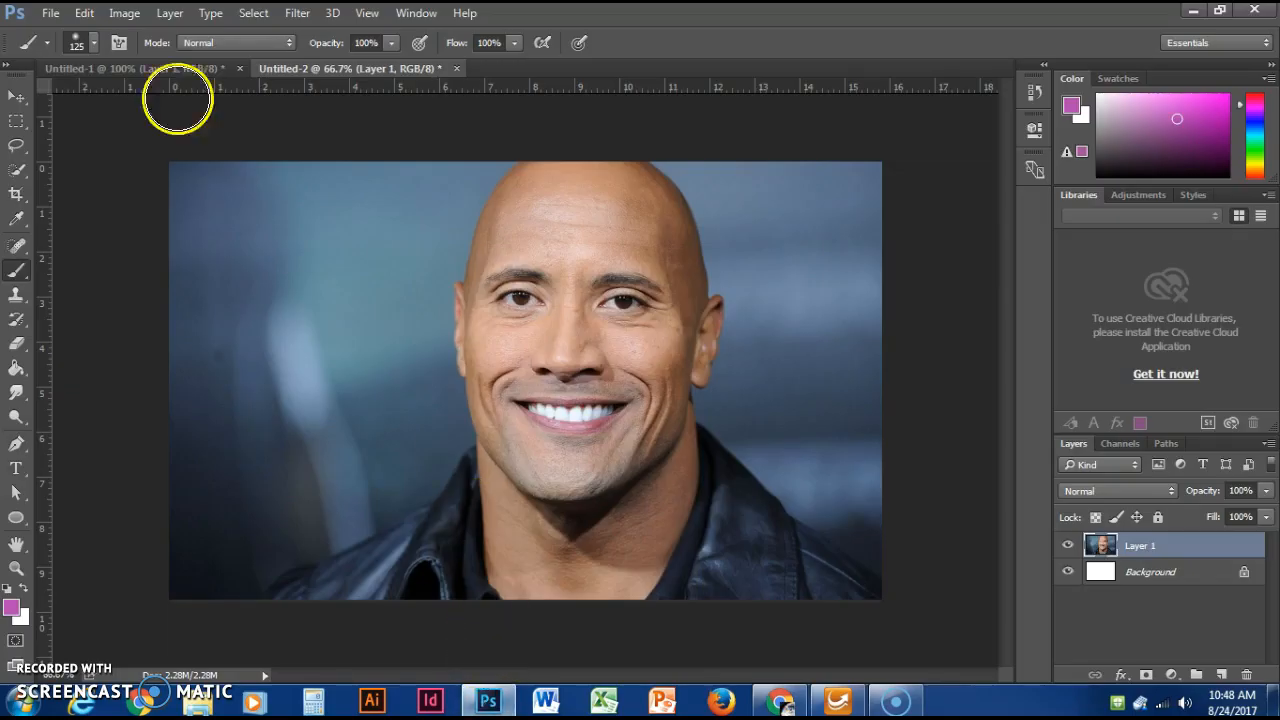
{"action": "left_click", "coordinate": [50, 13]}
{"action": "left_click", "coordinate": [68, 34]}
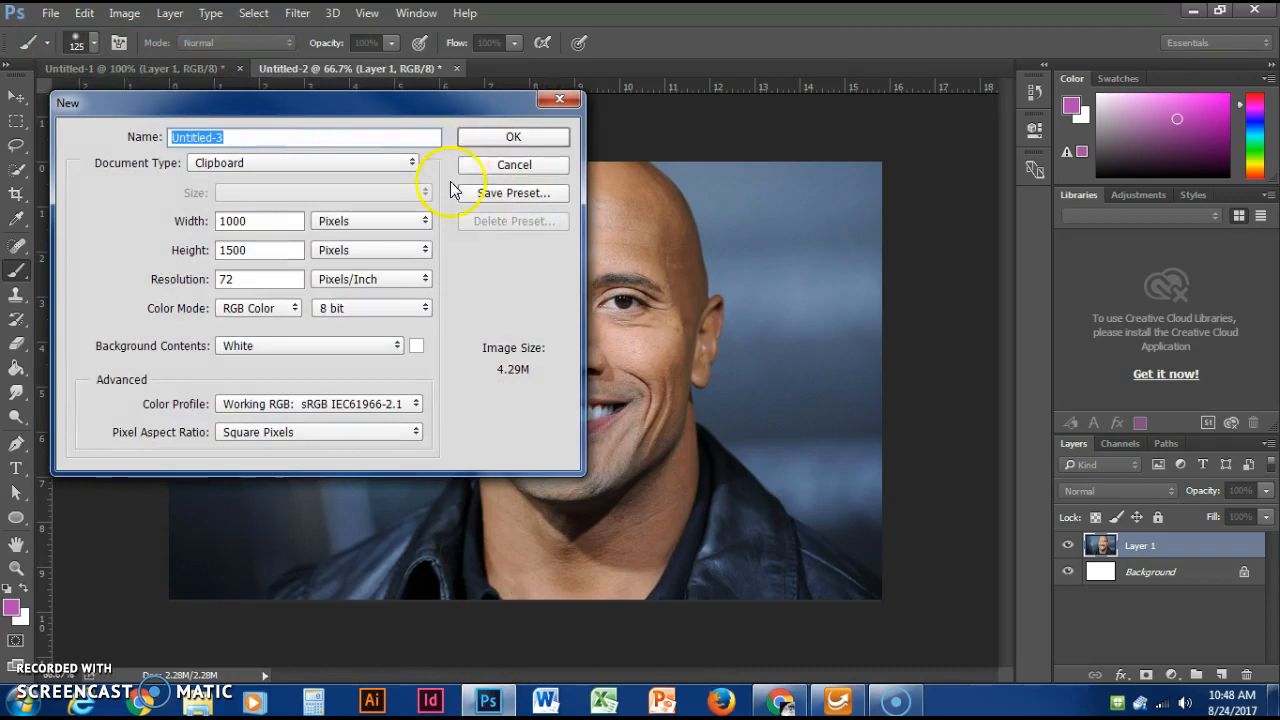
{"action": "left_click", "coordinate": [532, 141]}
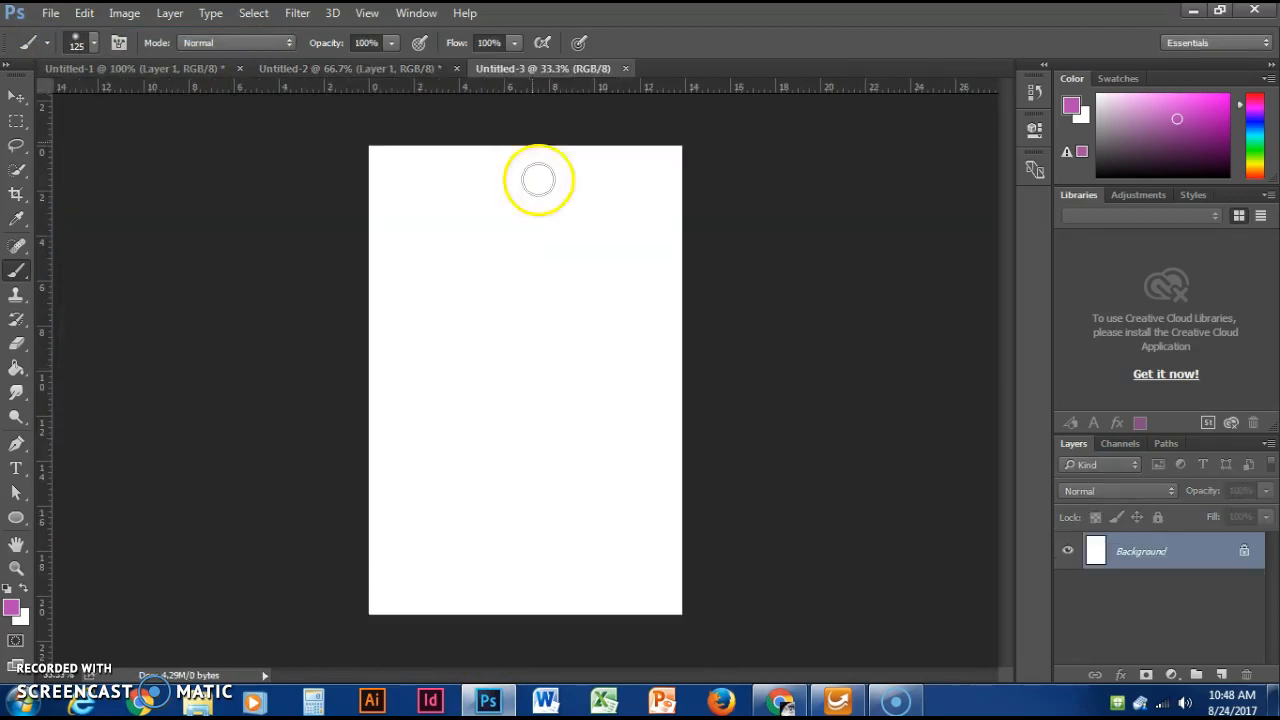
{"action": "left_click", "coordinate": [80, 13]}
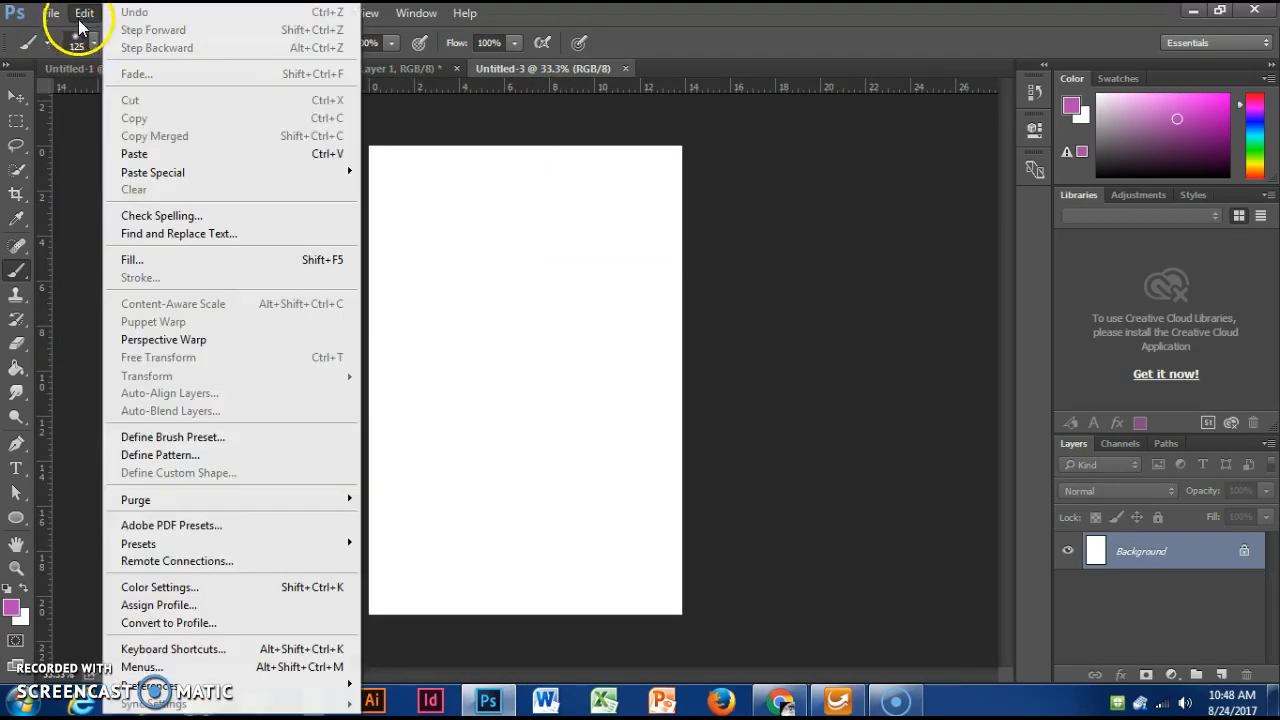
{"action": "left_click", "coordinate": [165, 150]}
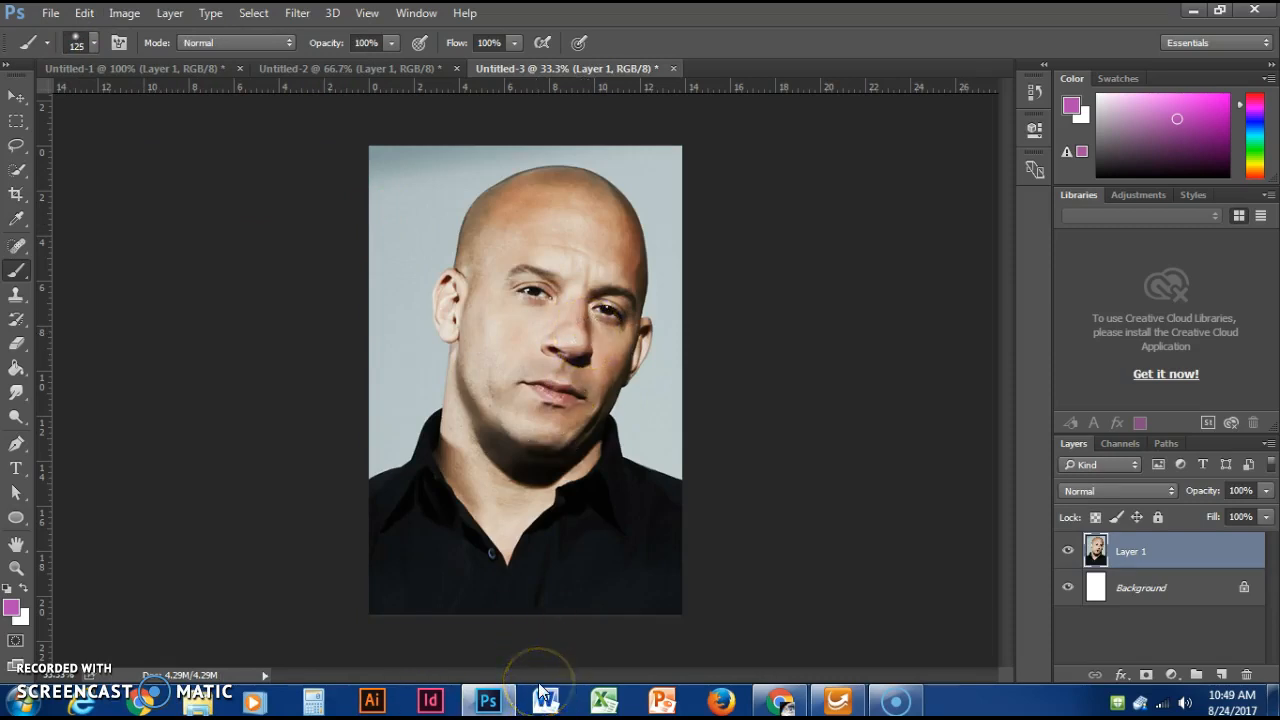
Switch back to Chrome and search Google Images for "barack obama".
{"action": "left_click", "coordinate": [660, 702]}
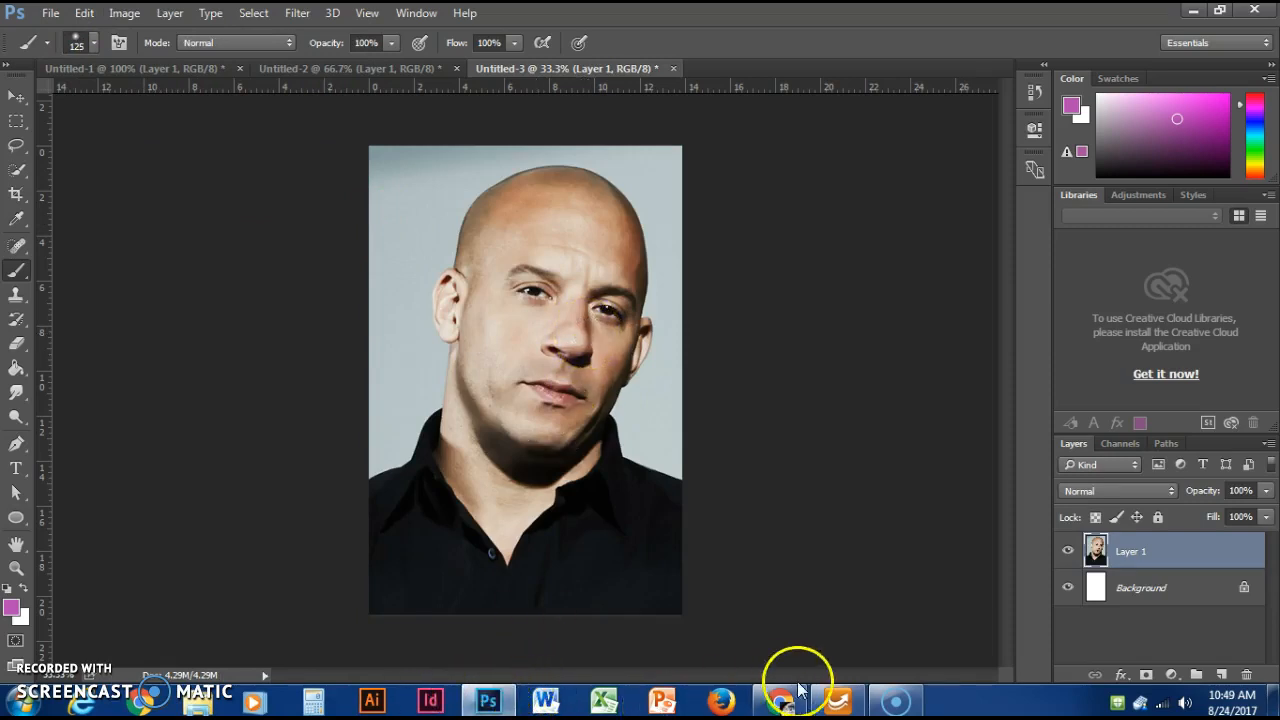
{"action": "left_click", "coordinate": [795, 612]}
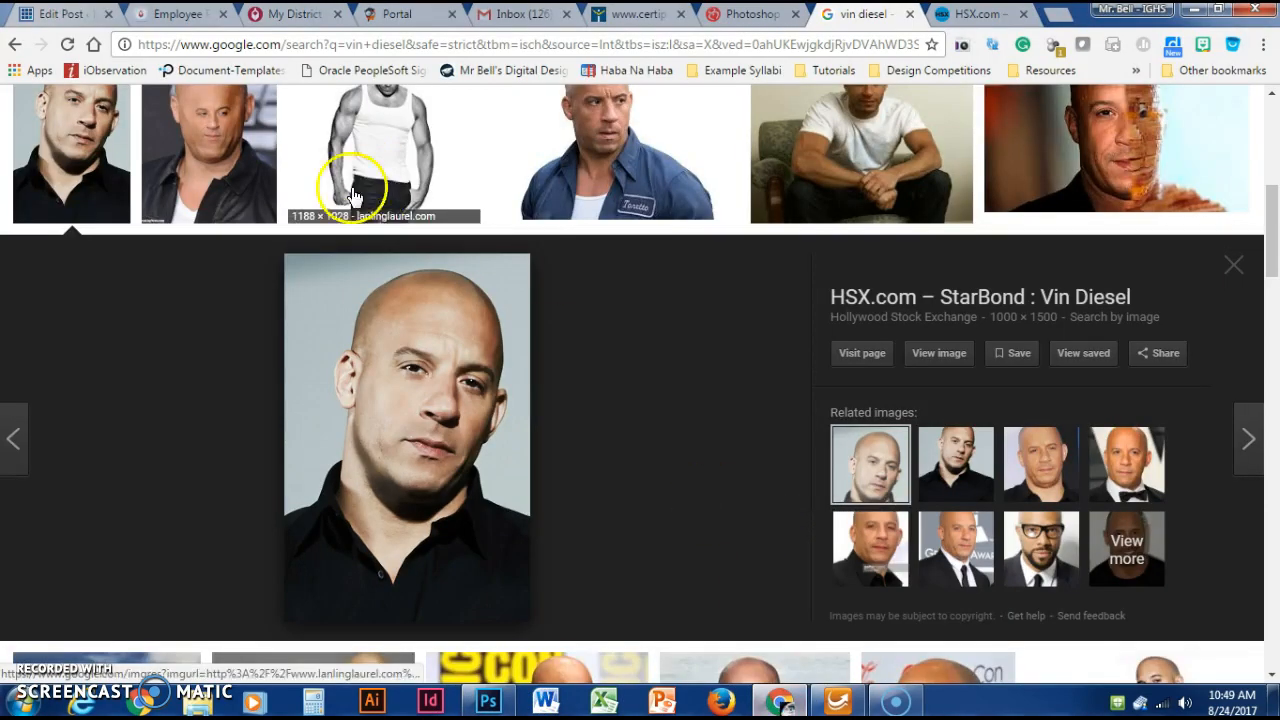
{"action": "scroll", "coordinate": [574, 286], "scroll_direction": "up", "scroll_amount": 5}
{"action": "triple_click", "coordinate": [237, 125]}
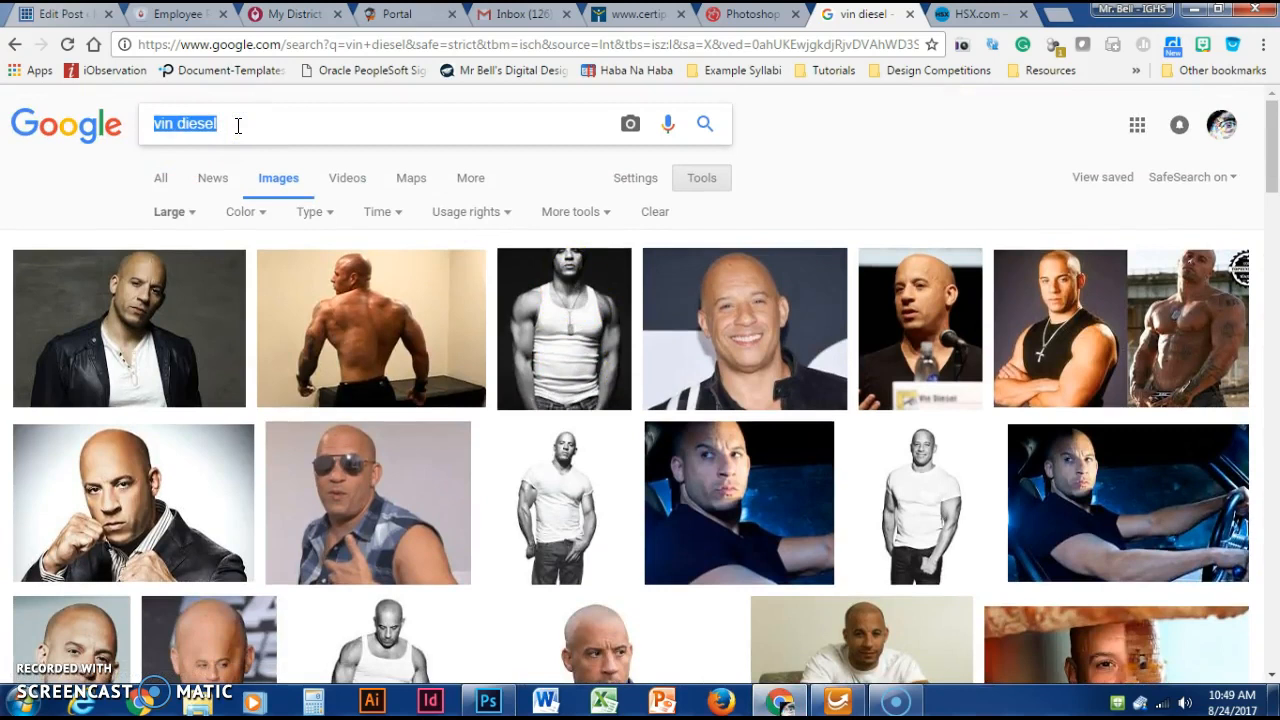
{"action": "type", "text": "bara"}
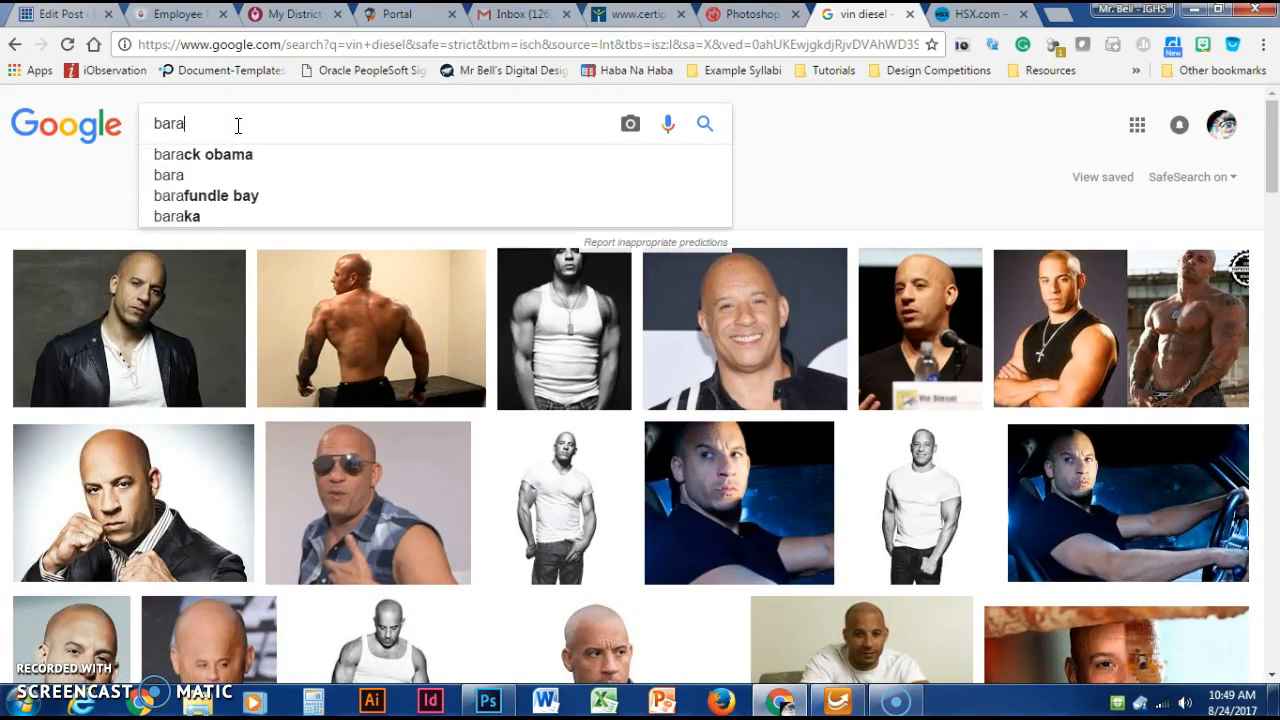
{"action": "left_click", "coordinate": [252, 154]}
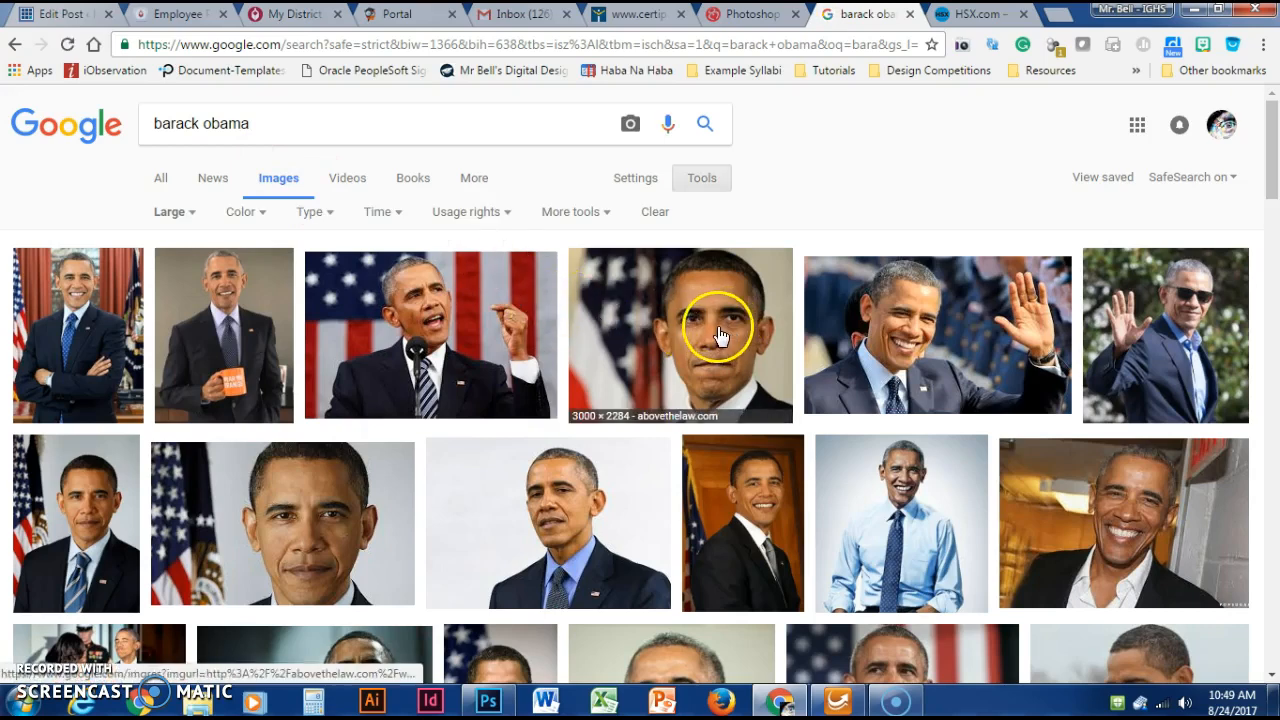
Preview the 1916 × 2608 official portrait of Barack Obama from Wikimedia Commons and copy the image.
{"action": "left_click", "coordinate": [86, 486]}
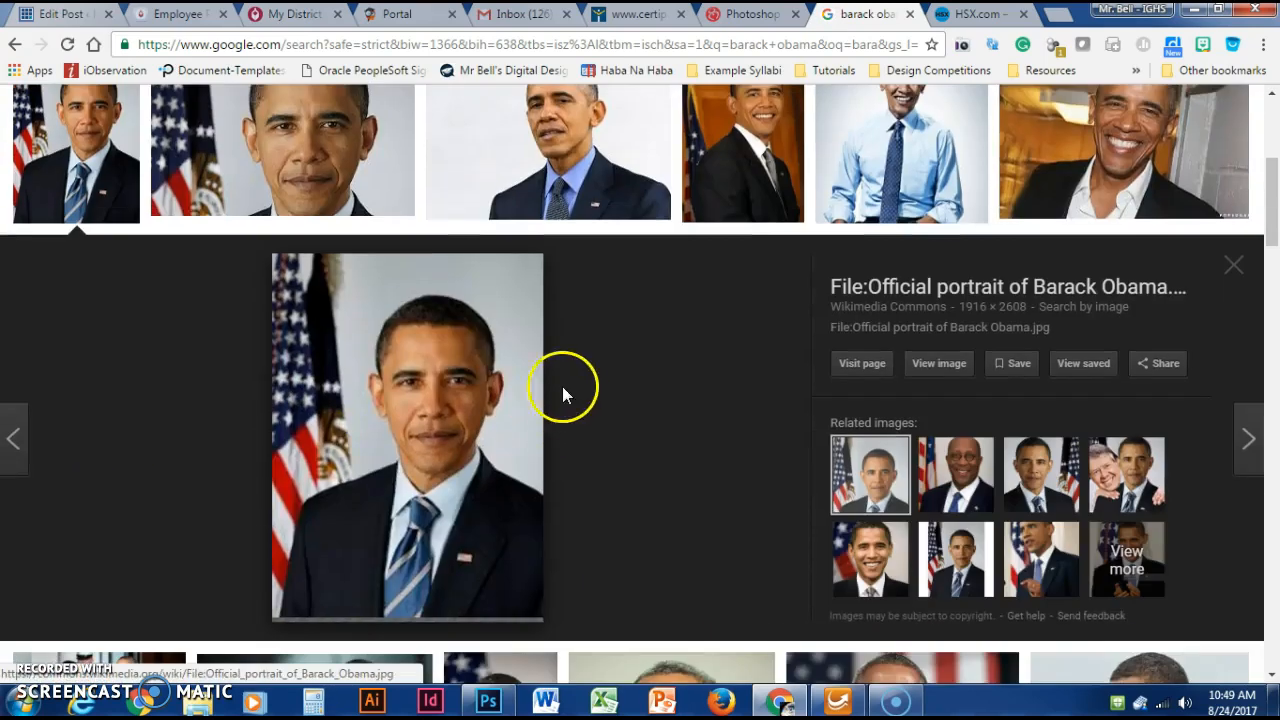
{"action": "right_click", "coordinate": [468, 390]}
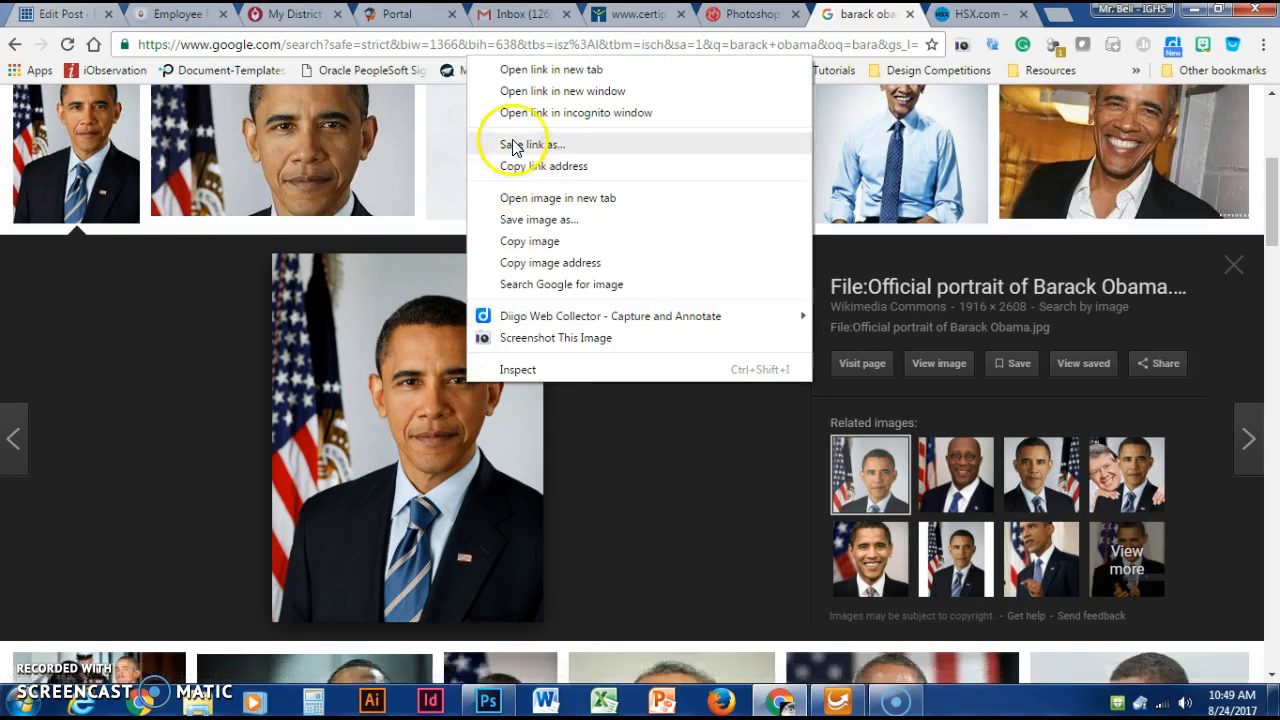
{"action": "left_click", "coordinate": [537, 243]}
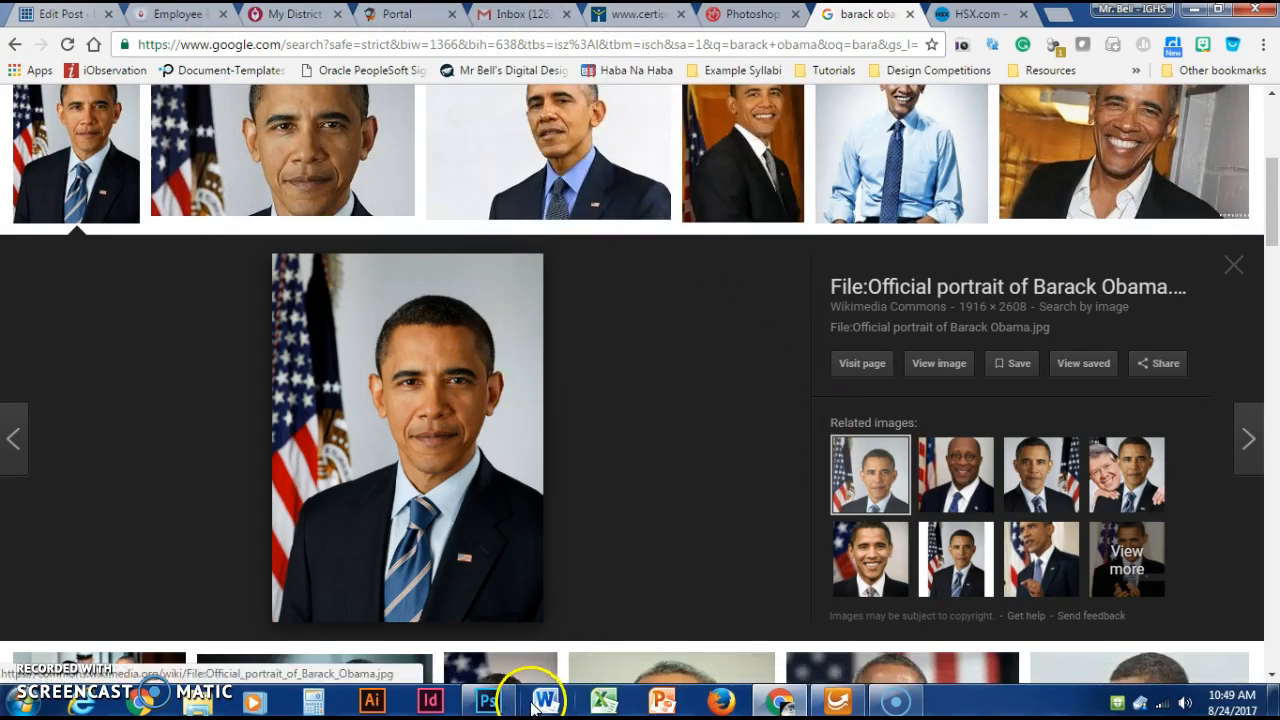
Switch to Photoshop, create a new 1916 × 2608 pixel document from the Clipboard preset, and paste the copied portrait into it.
{"action": "left_click", "coordinate": [488, 701]}
{"action": "left_click", "coordinate": [50, 13]}
{"action": "left_click", "coordinate": [62, 24]}
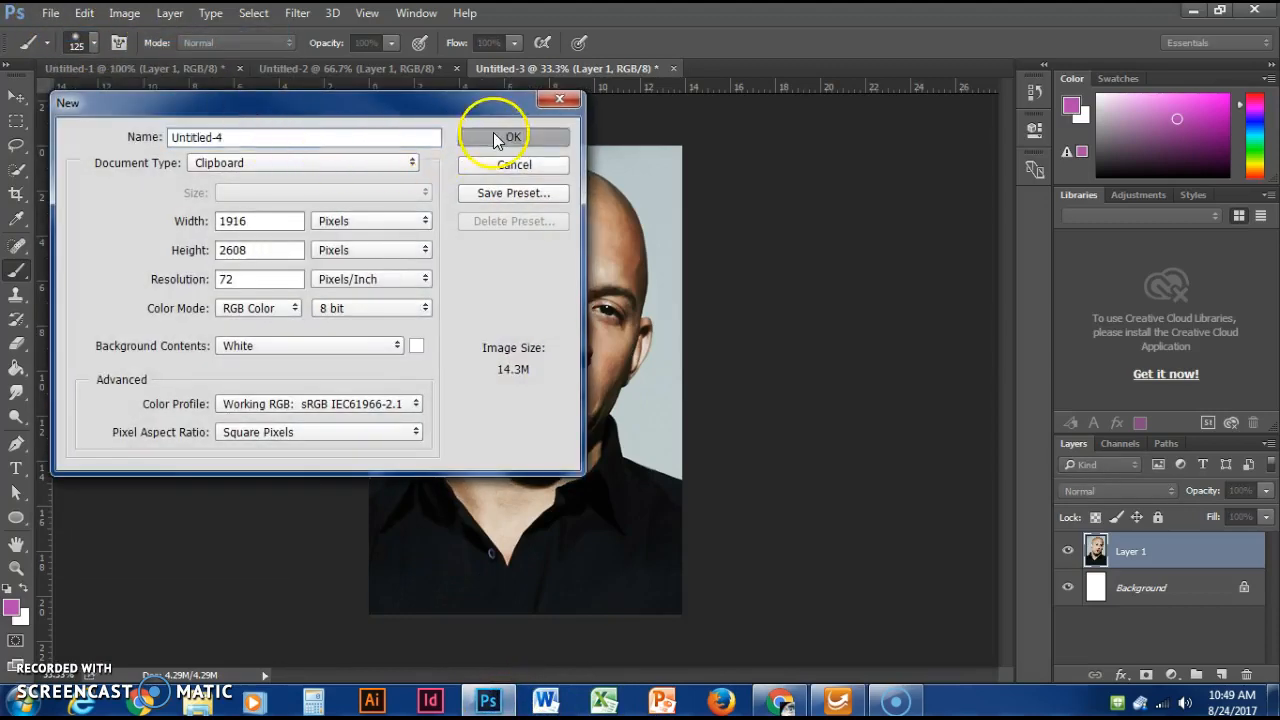
{"action": "left_click", "coordinate": [494, 134]}
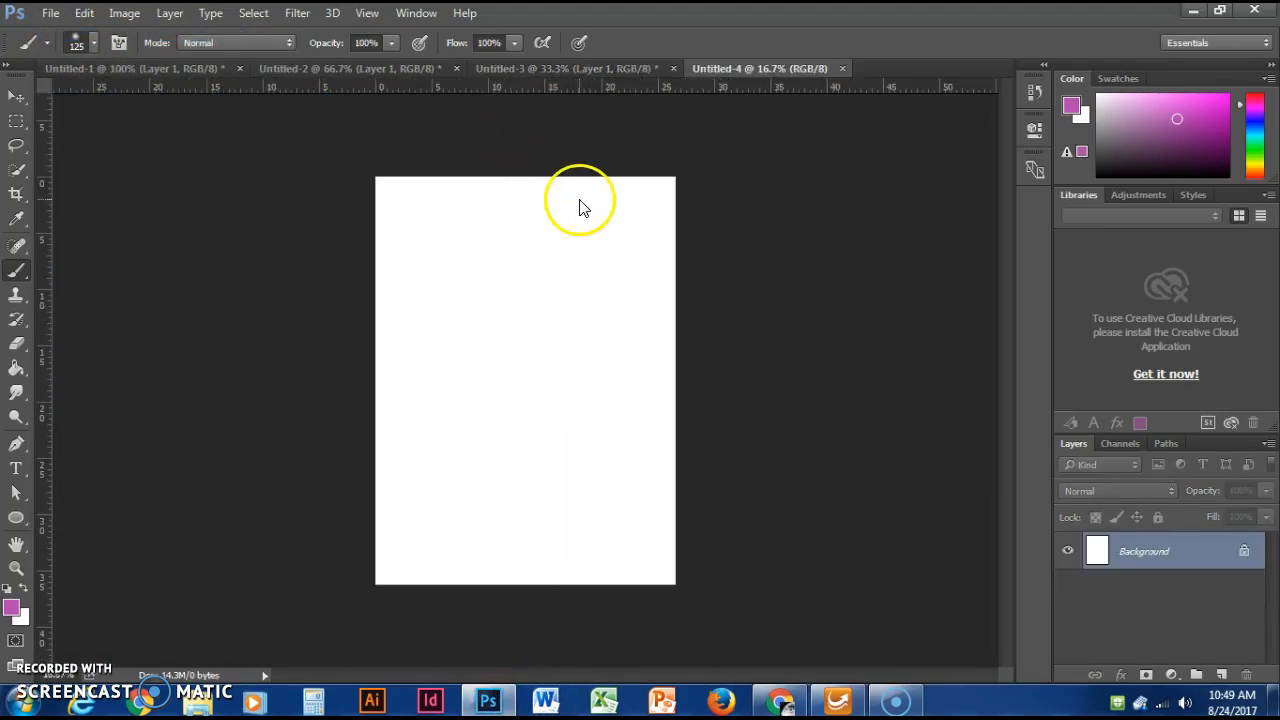
{"action": "left_click", "coordinate": [84, 14]}
{"action": "left_click", "coordinate": [166, 155]}
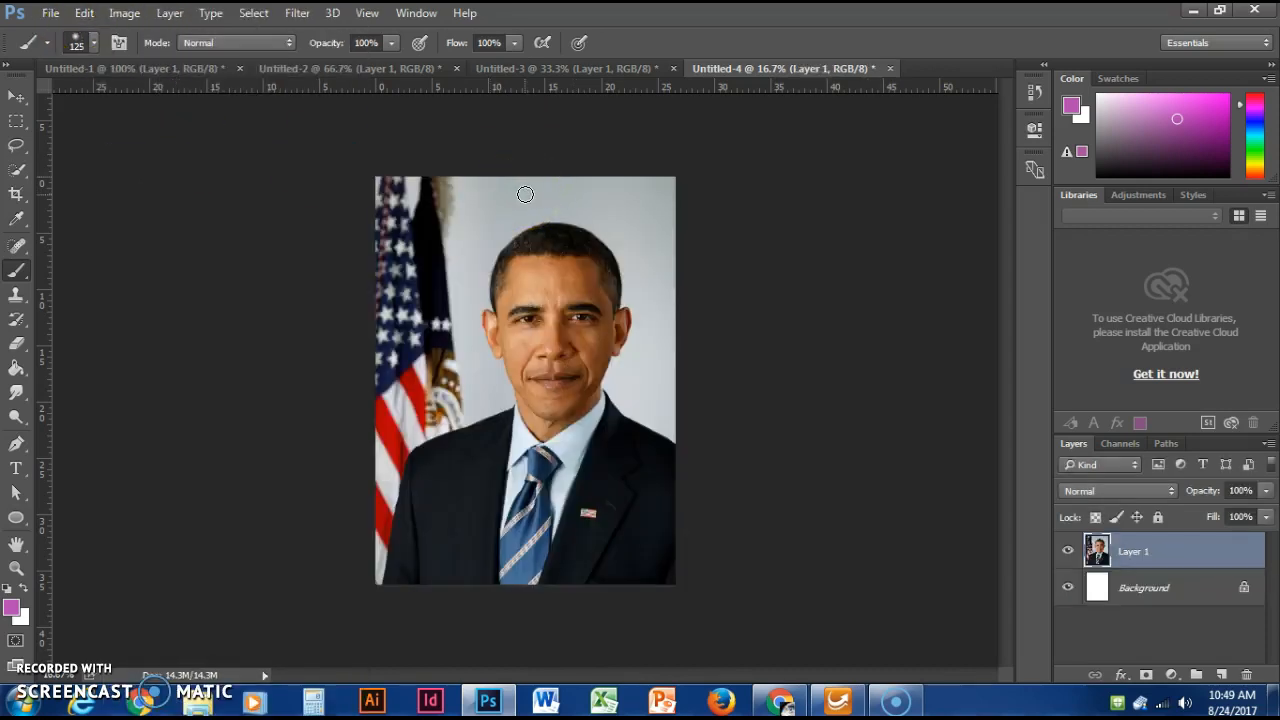
Review the portraits in the four open documents, Untitled-1 to Untitled-4, and return to the Dwayne Johnson one.
{"action": "left_click", "coordinate": [188, 68]}
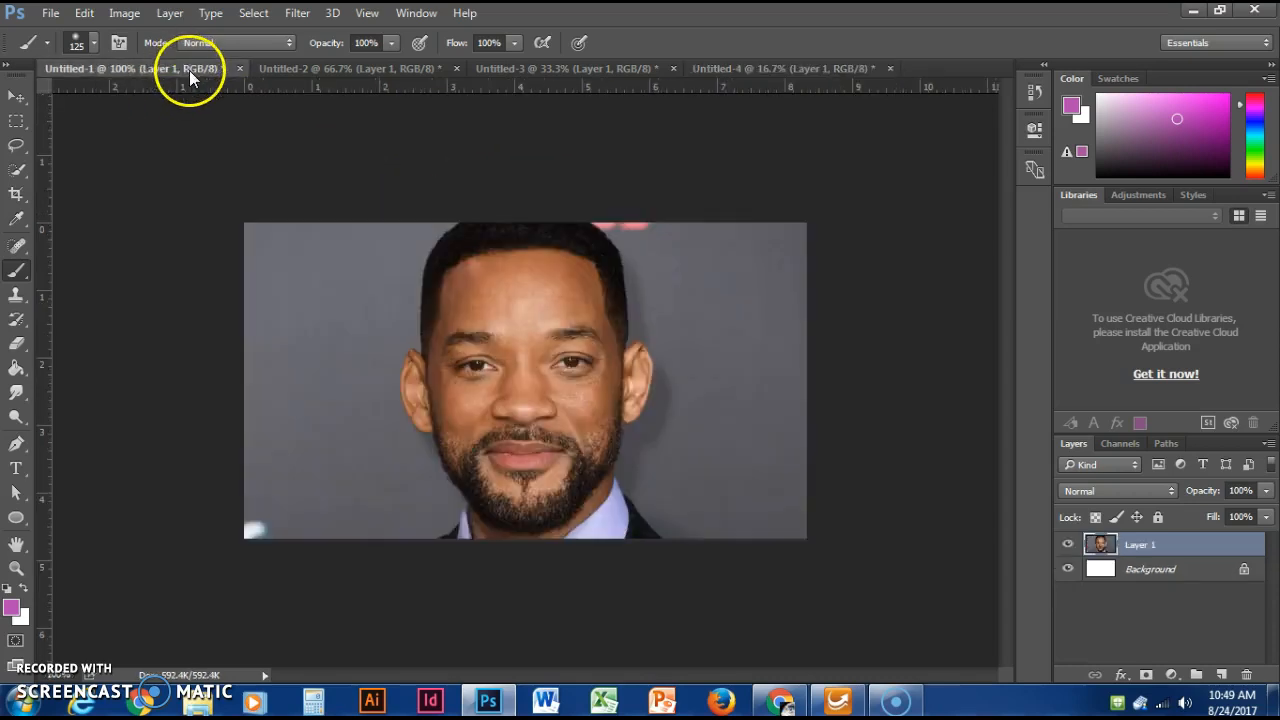
{"action": "left_click", "coordinate": [304, 69]}
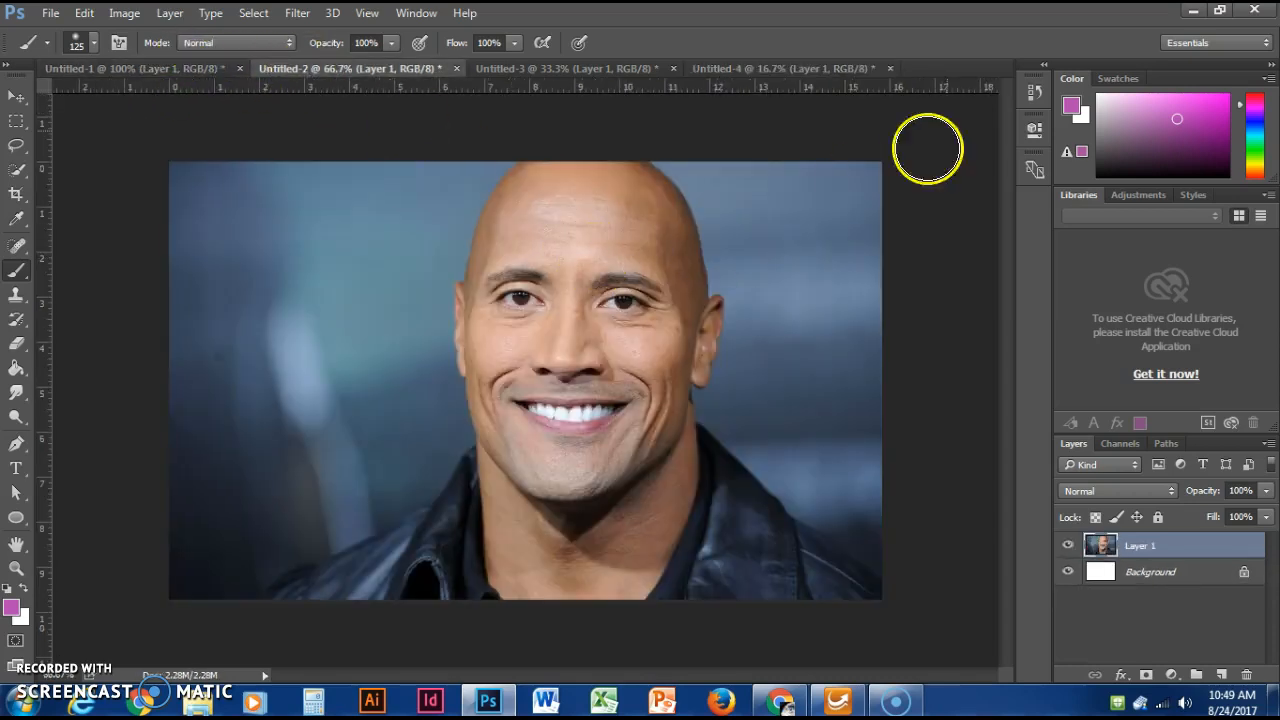
{"action": "left_click", "coordinate": [529, 68]}
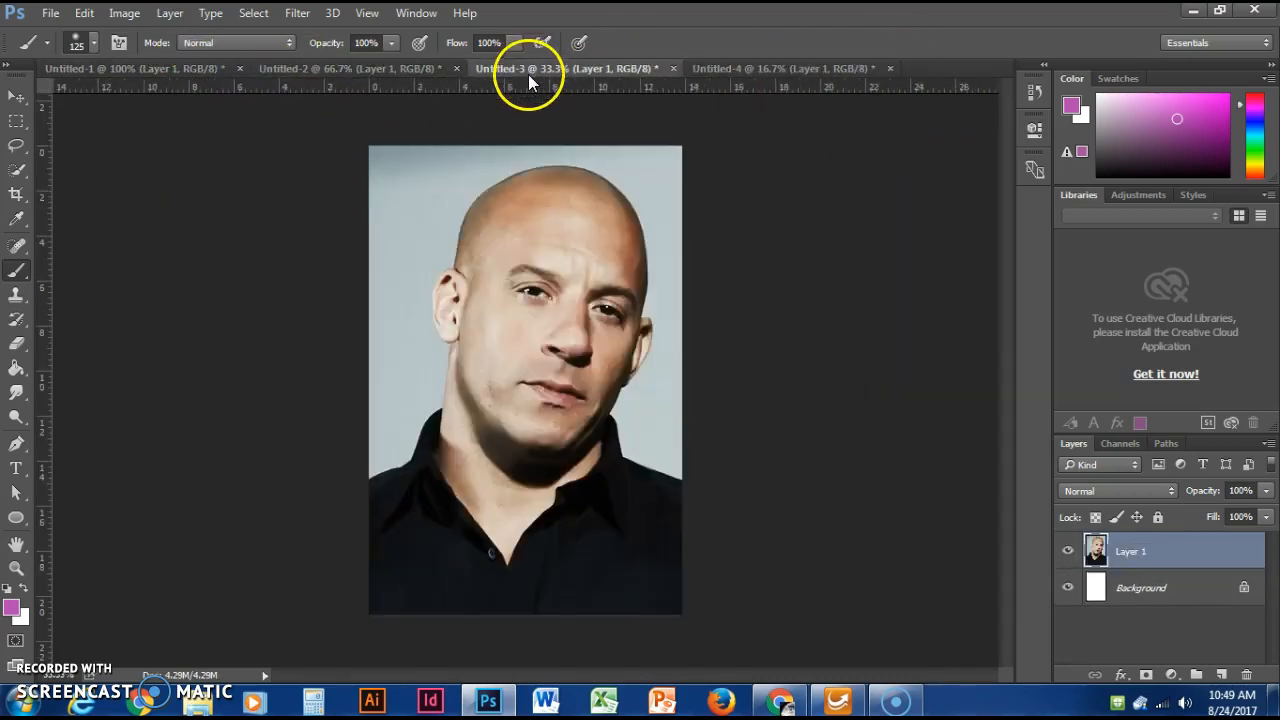
{"action": "left_click", "coordinate": [737, 68]}
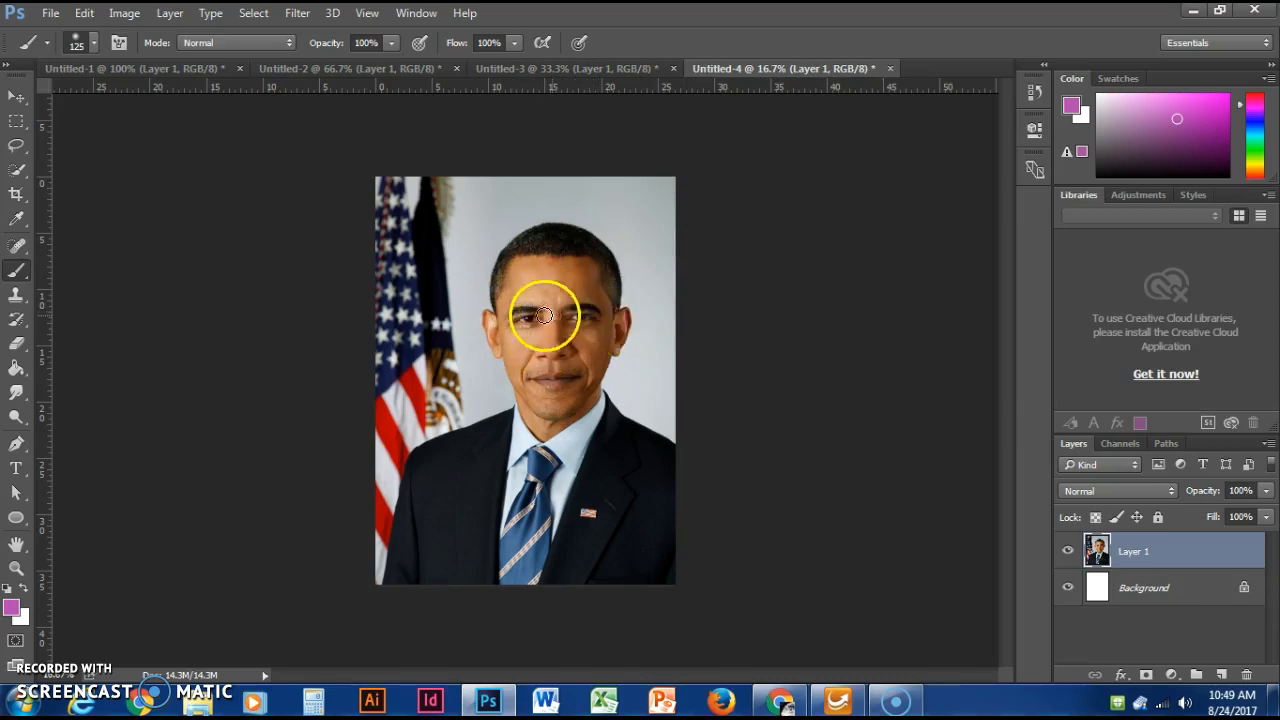
{"action": "left_click", "coordinate": [576, 68]}
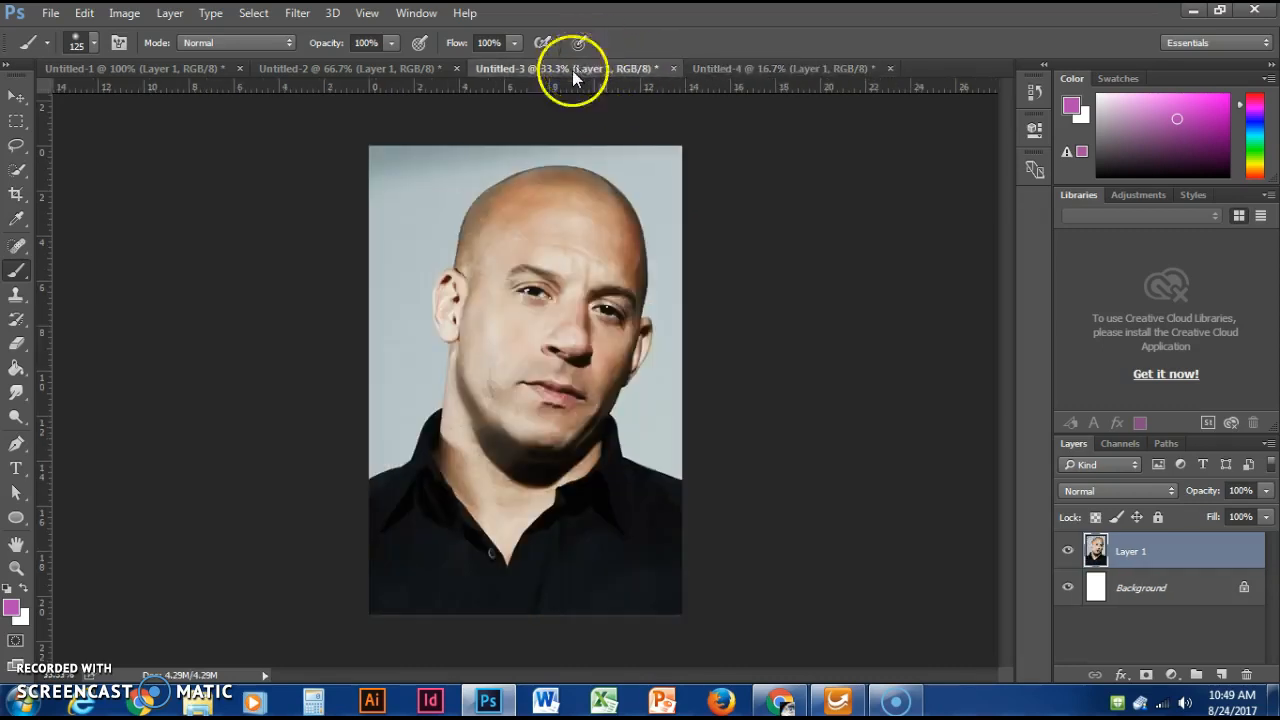
{"action": "left_click", "coordinate": [397, 68]}
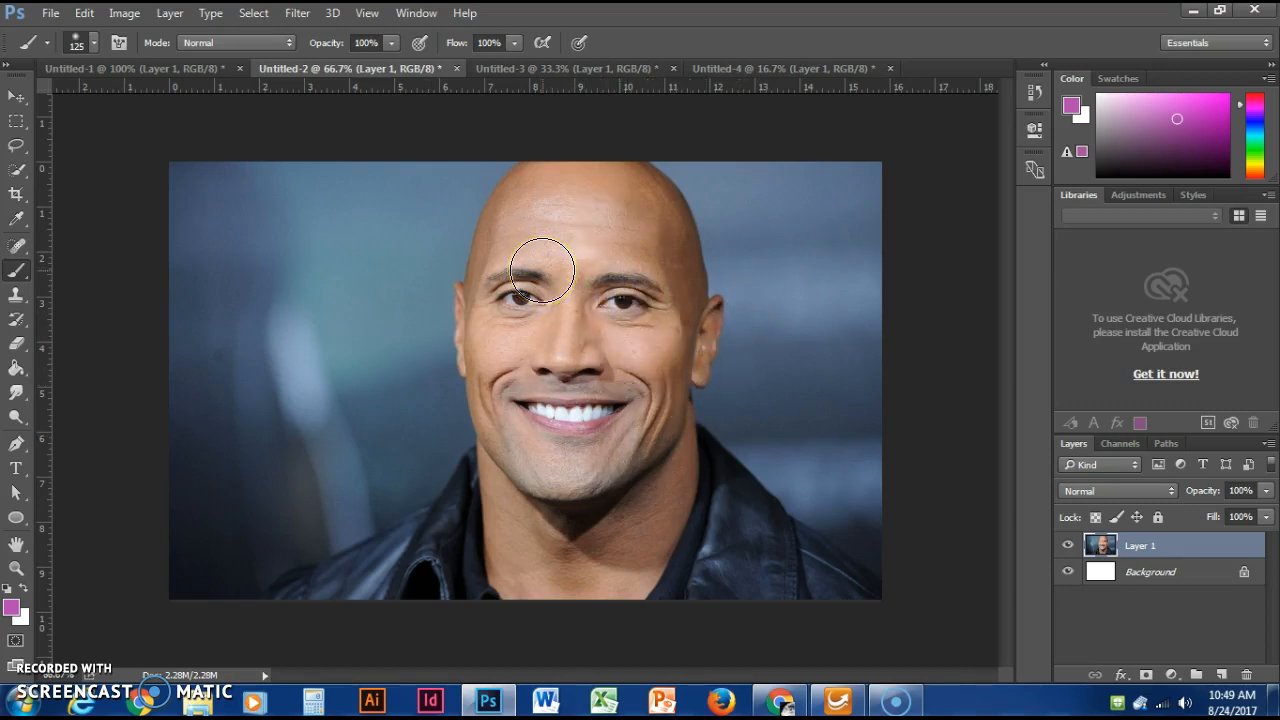
Lock all properties of the portrait layer in Untitled-2, and switch to the Untitled-1 document.
{"action": "left_click", "coordinate": [1158, 517]}
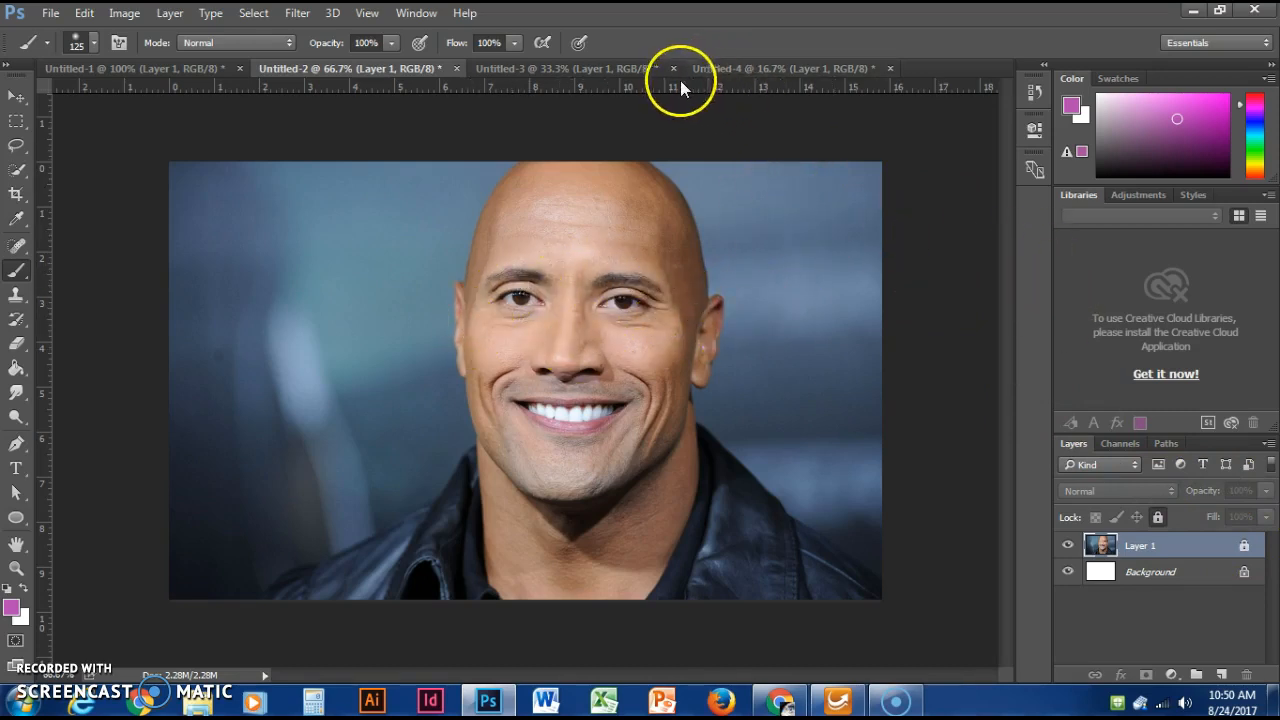
{"action": "left_click", "coordinate": [180, 70]}
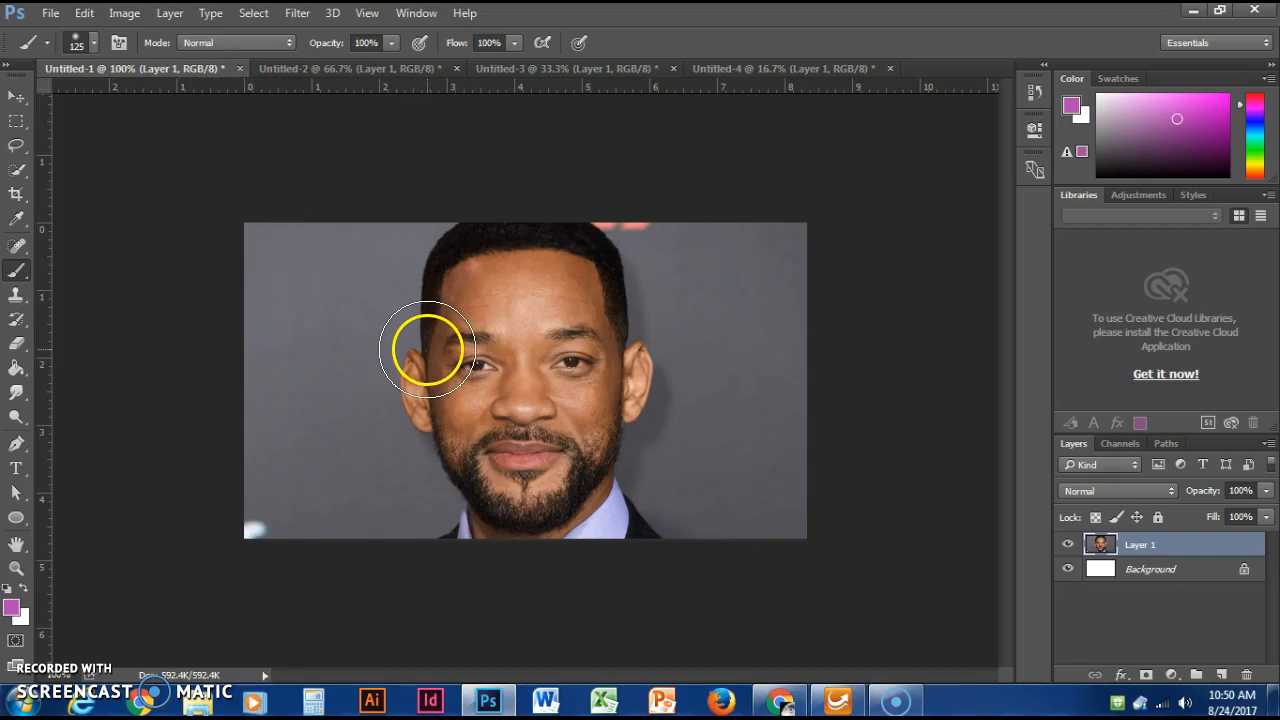
Select the nose in the Untitled-1 portrait with Quick Selection, subtract the excess on both sides, and mask Layer 1 to it.
{"action": "left_click", "coordinate": [16, 170]}
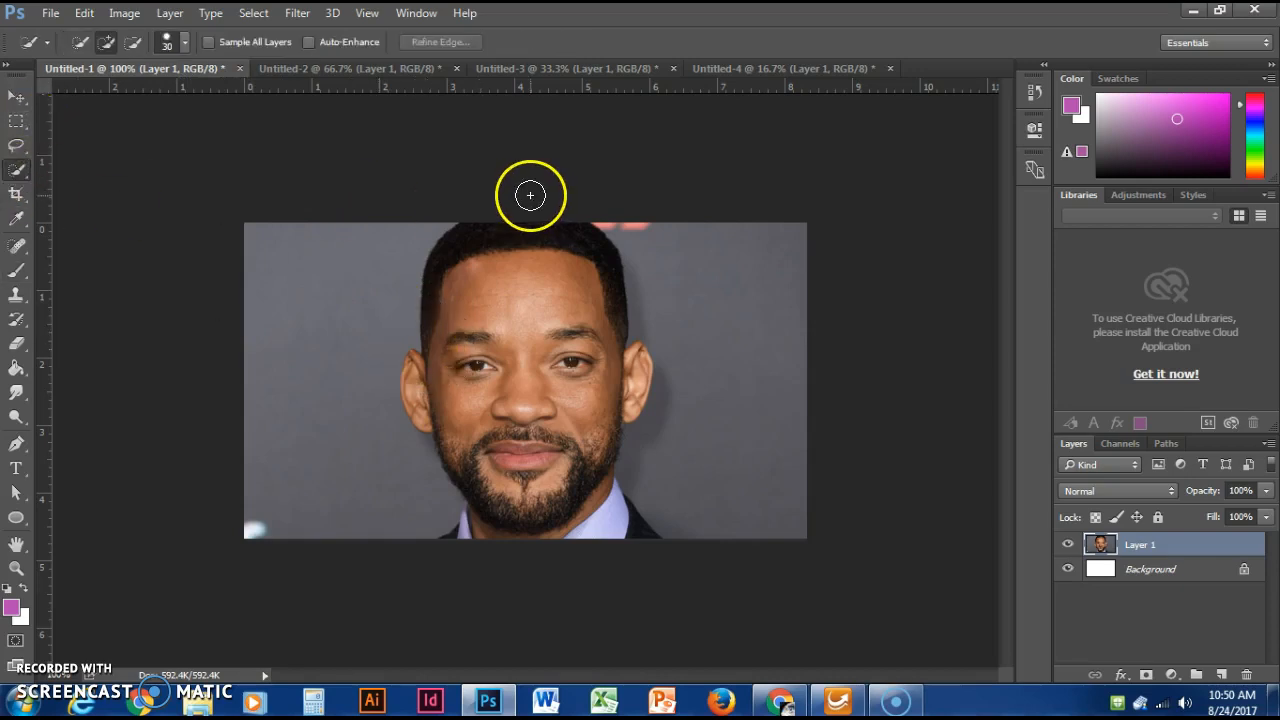
{"action": "key", "text": "ctrl+plus"}
{"action": "key", "text": "ctrl+plus"}
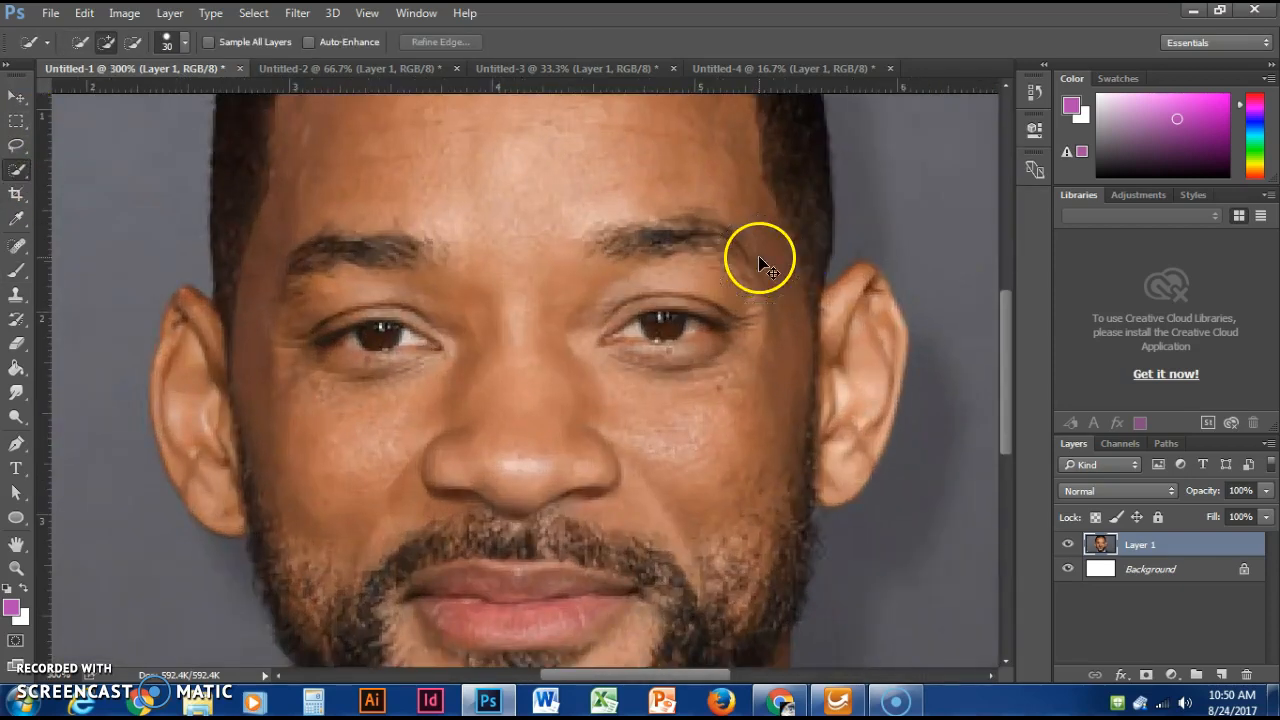
{"action": "key", "text": "ctrl+minus"}
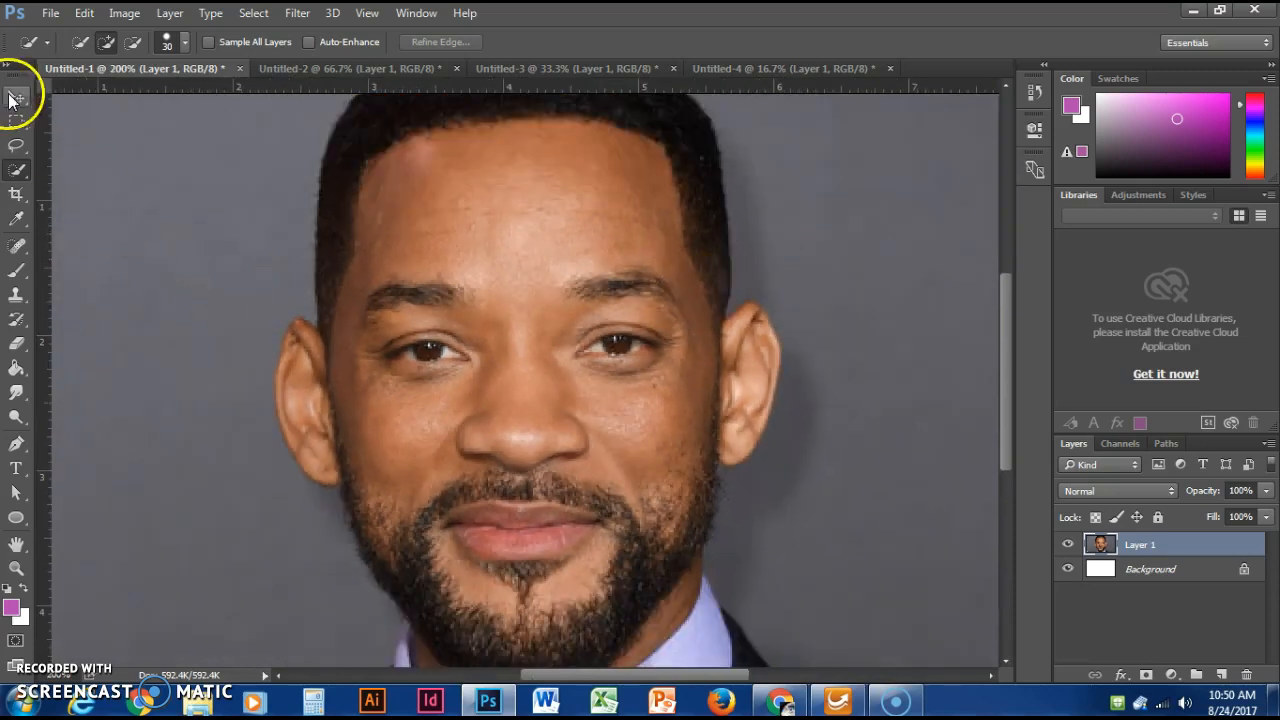
{"action": "left_click", "coordinate": [17, 146]}
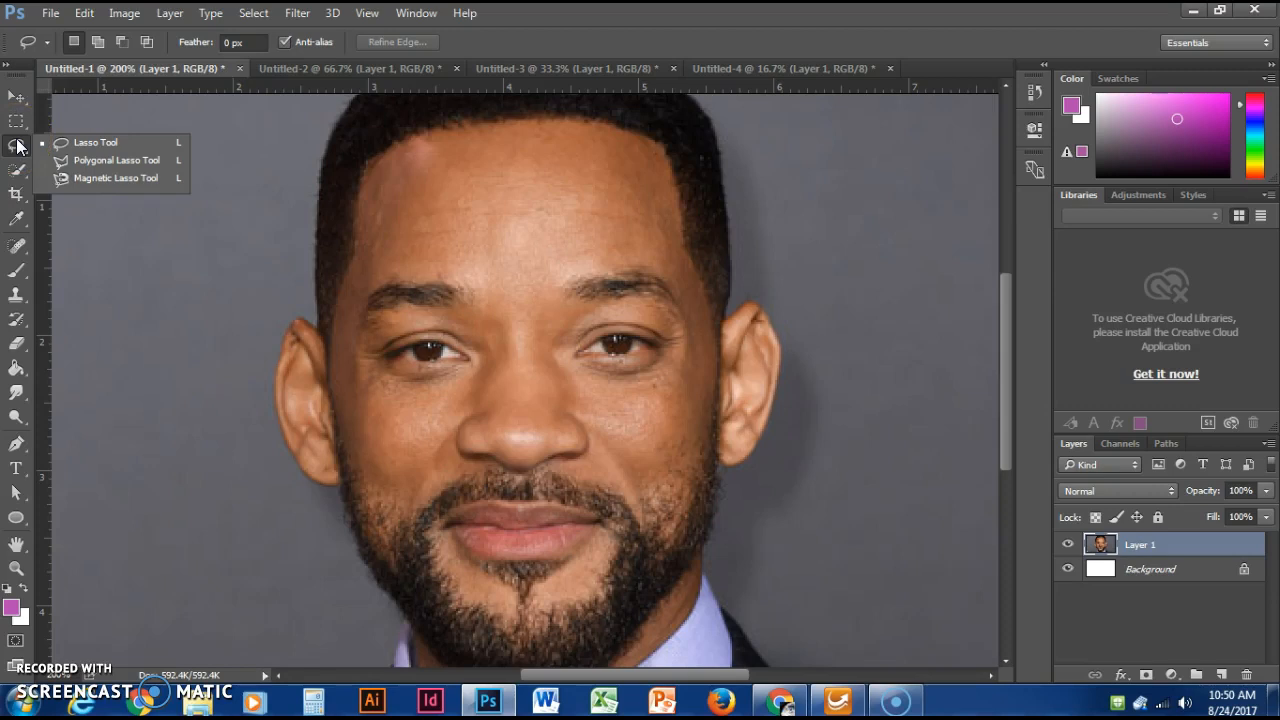
{"action": "left_click", "coordinate": [19, 172]}
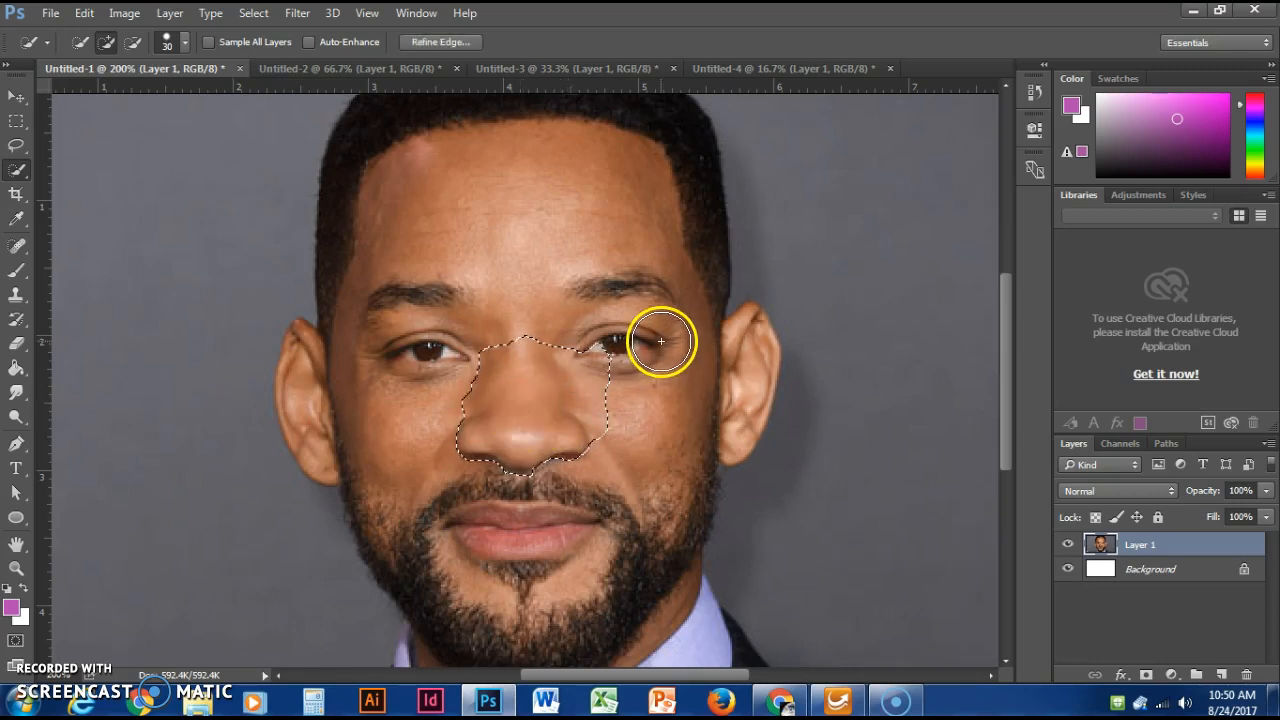
{"action": "mouse_move", "coordinate": [605, 340]}
{"action": "left_mouse_down"}
{"action": "mouse_move", "coordinate": [631, 350]}
{"action": "mouse_move", "coordinate": [622, 401]}
{"action": "left_mouse_up"}
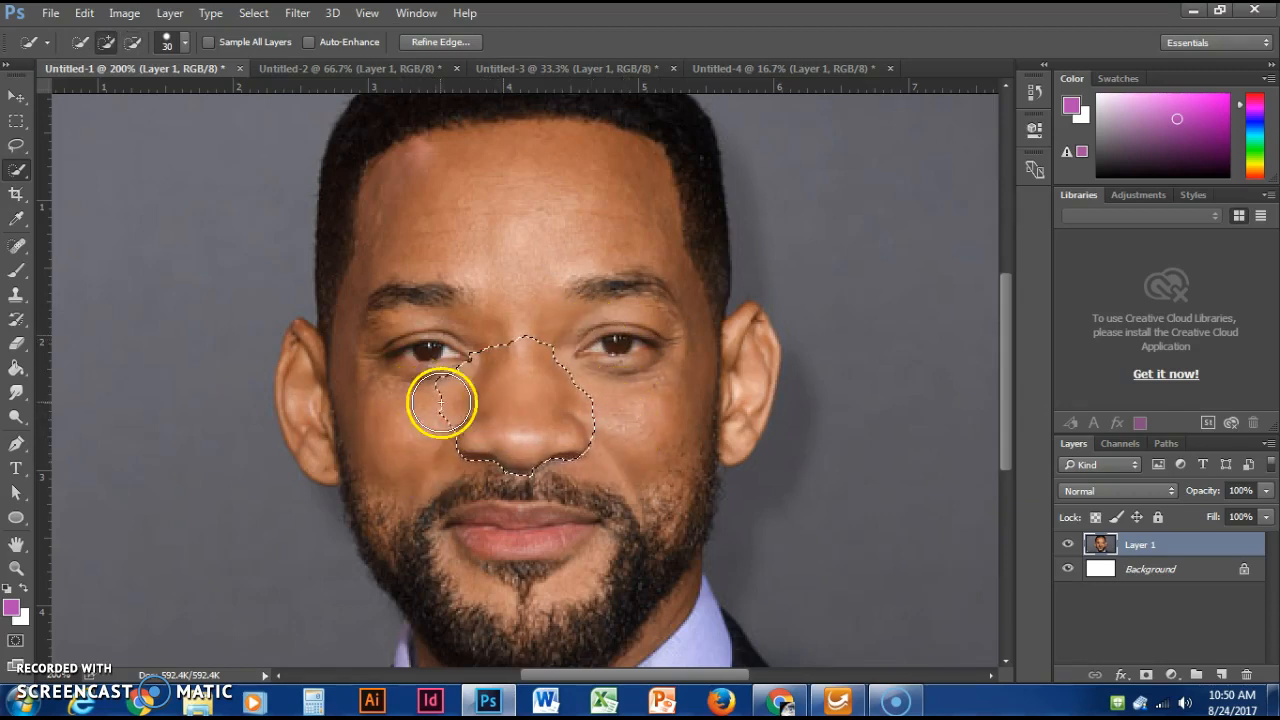
{"action": "left_click_drag", "start_coordinate": [441, 402], "coordinate": [419, 394]}
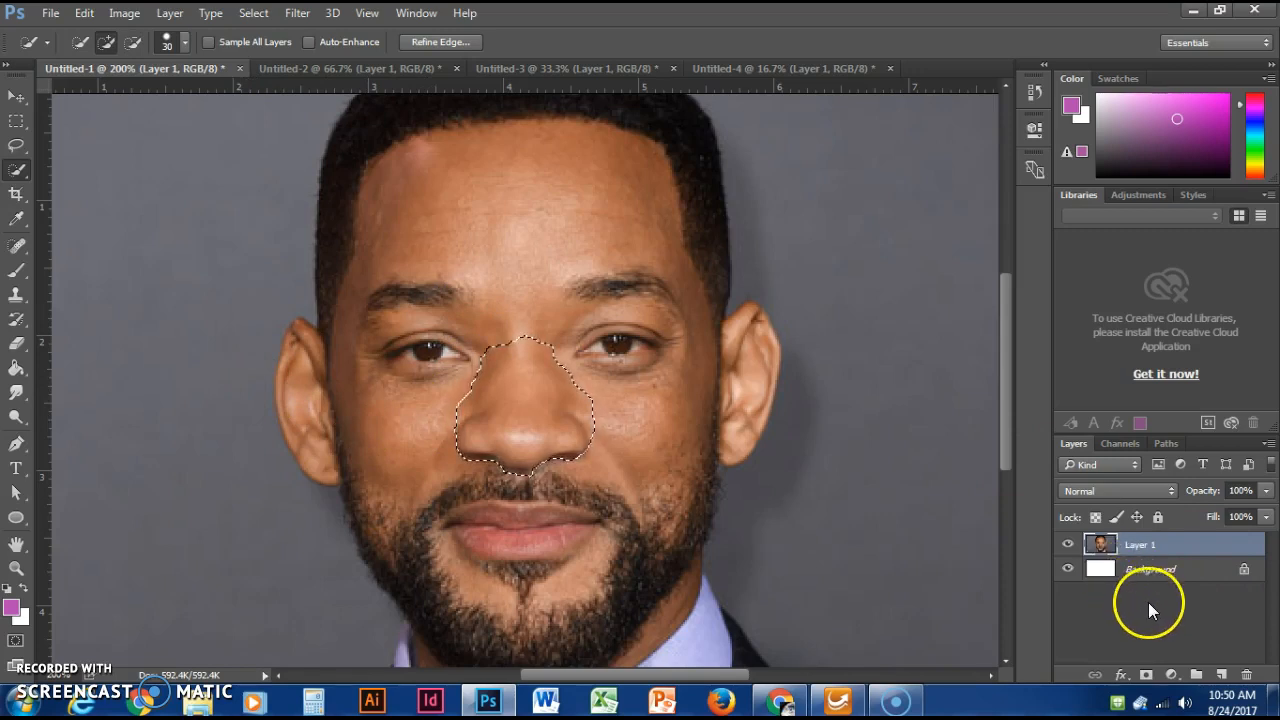
{"action": "left_click", "coordinate": [1147, 676]}
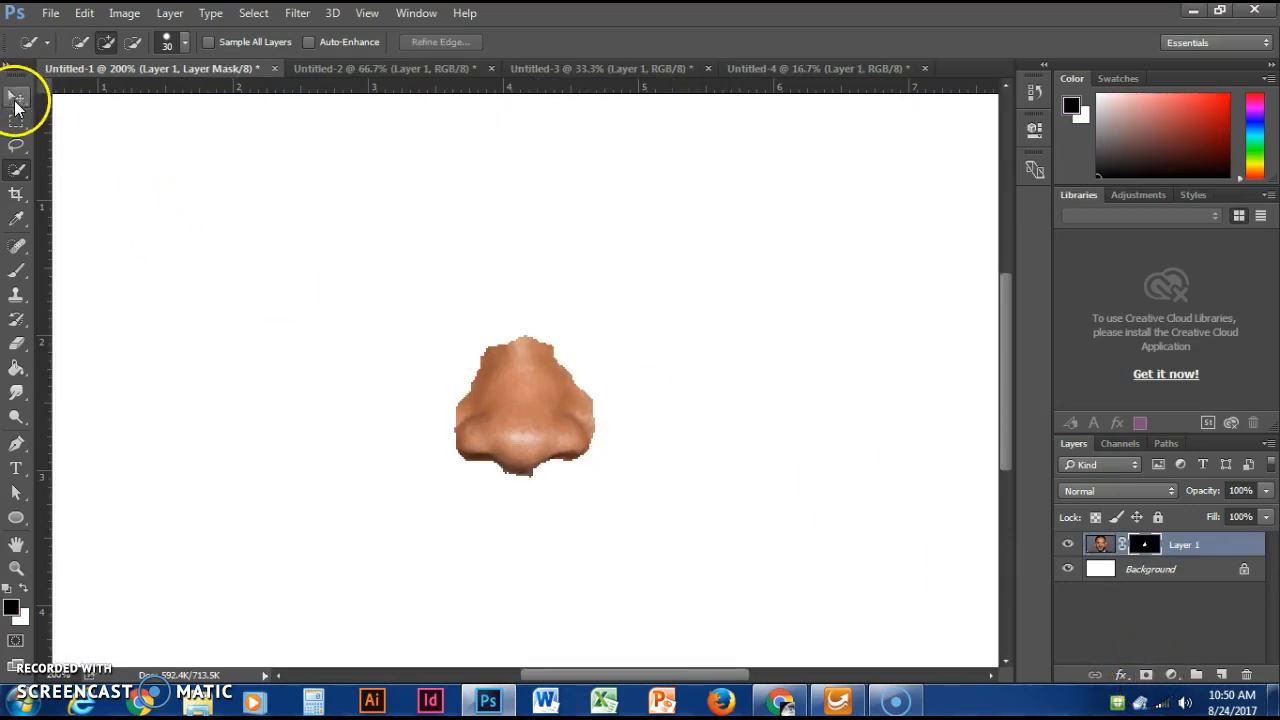
Move the masked nose into Untitled-2, scale it to about 196%, and fit it over the portrait's nose.
{"action": "left_click", "coordinate": [16, 98]}
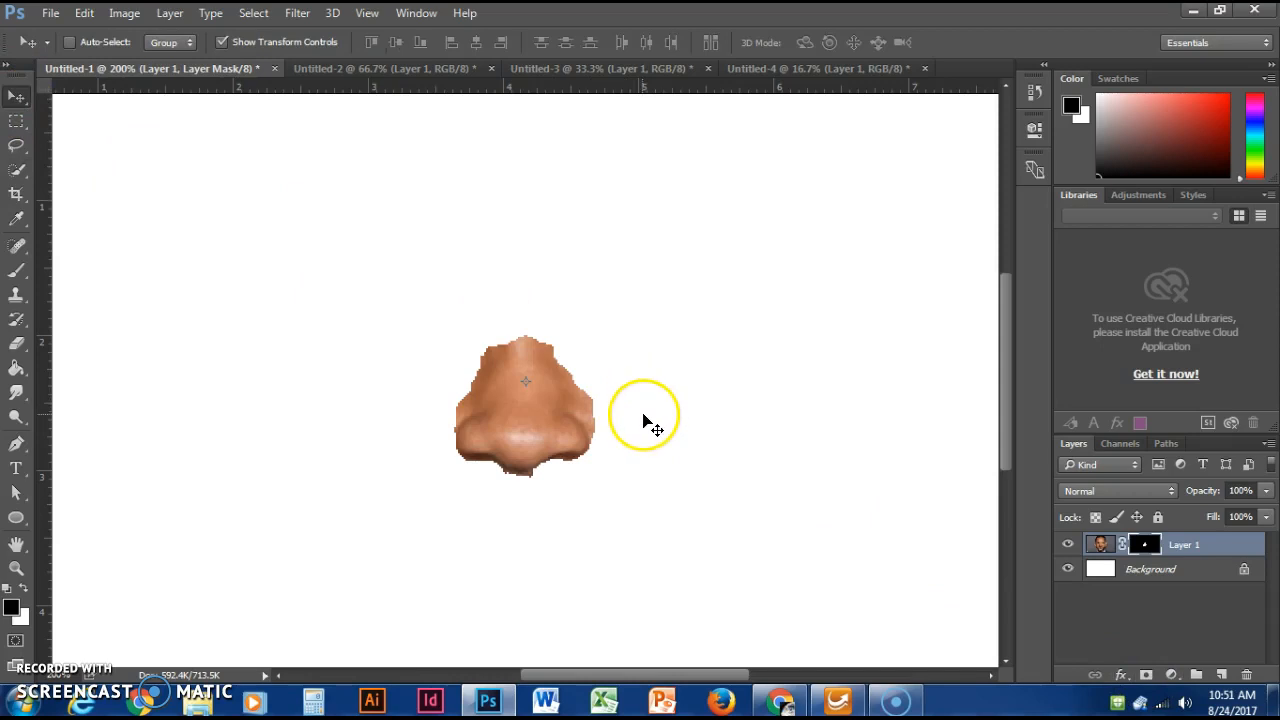
{"action": "left_click_drag", "start_coordinate": [537, 390], "coordinate": [509, 284]}
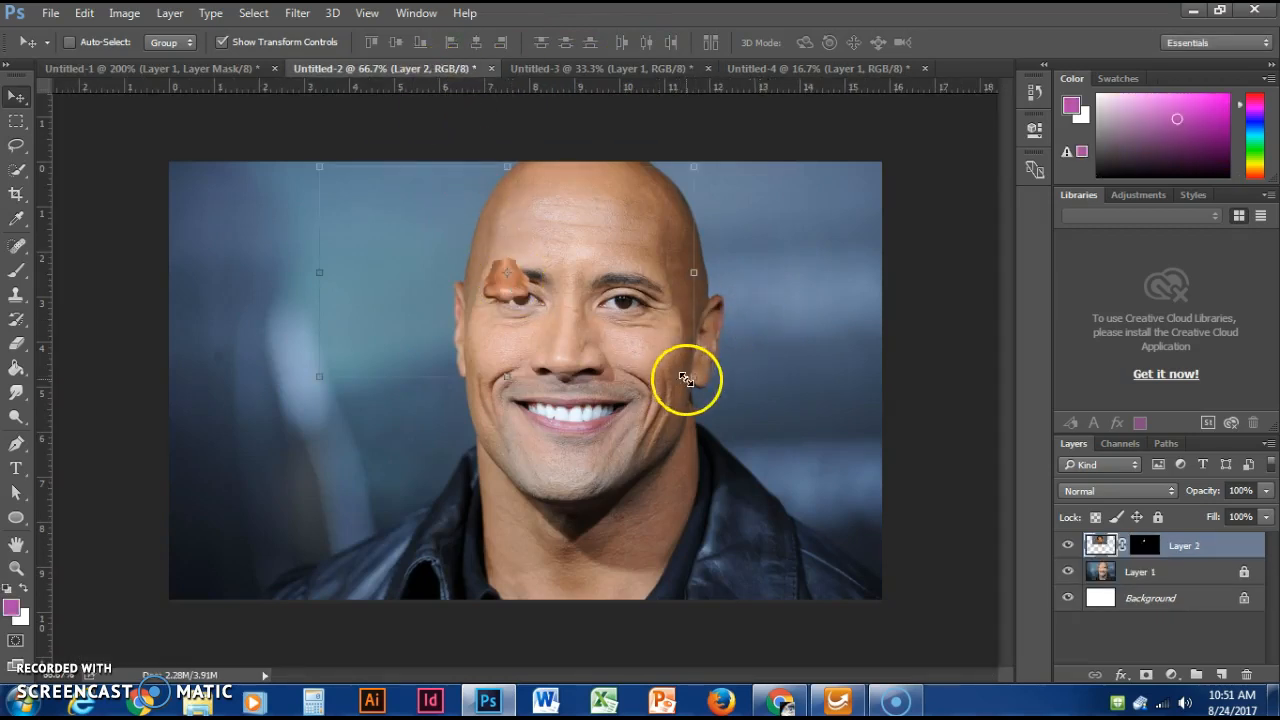
{"action": "left_click_drag", "start_coordinate": [693, 377], "coordinate": [957, 707]}
{"action": "left_click_drag", "start_coordinate": [701, 376], "coordinate": [588, 334]}
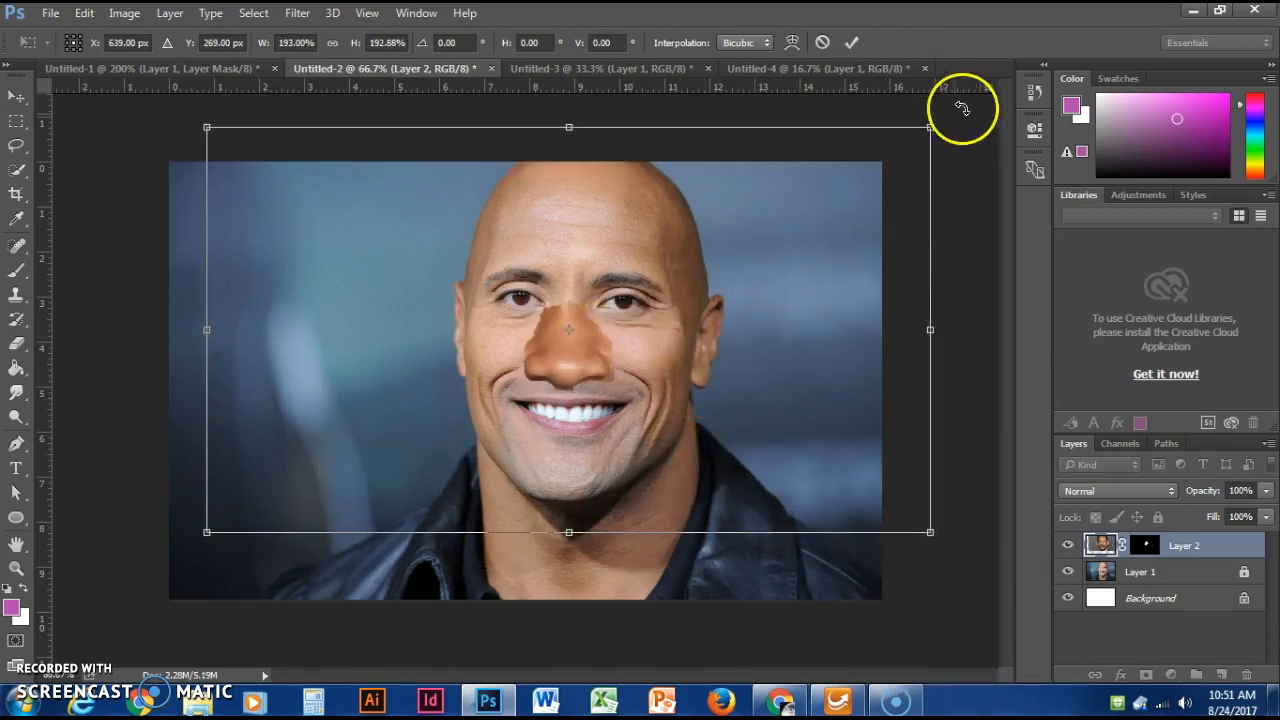
{"action": "left_click_drag", "start_coordinate": [929, 127], "coordinate": [942, 120]}
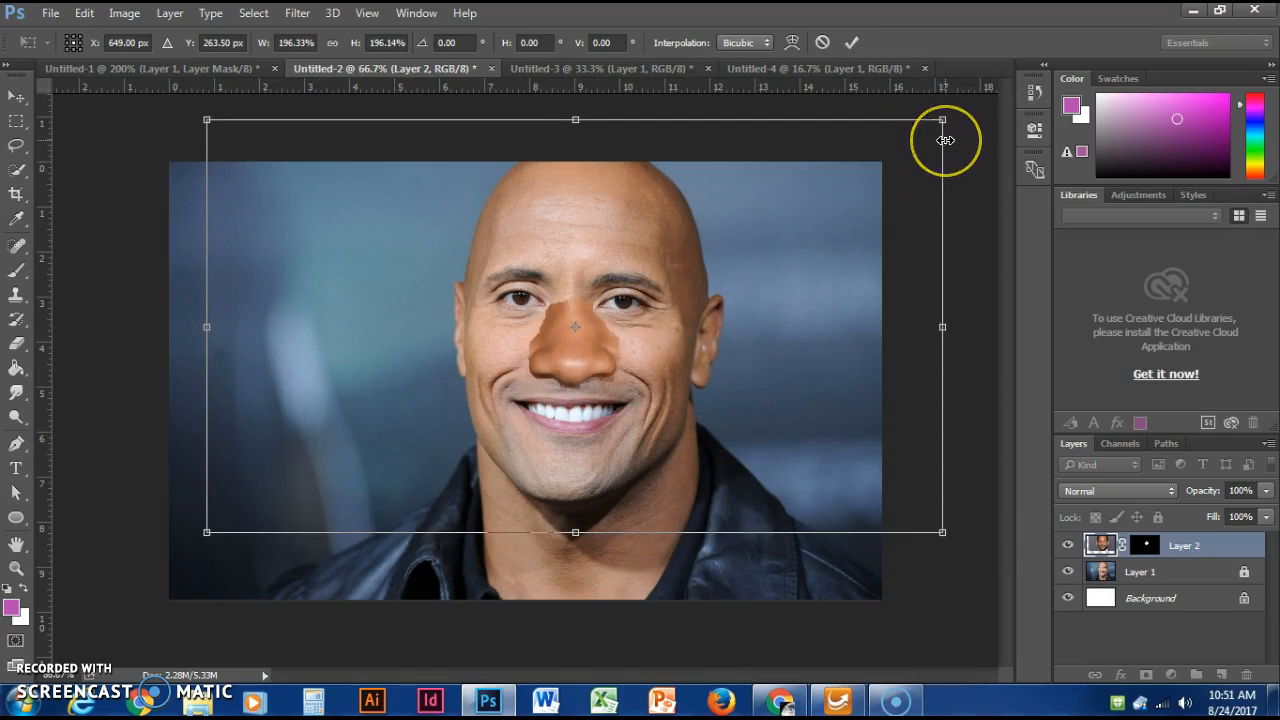
{"action": "double_click", "coordinate": [945, 140]}
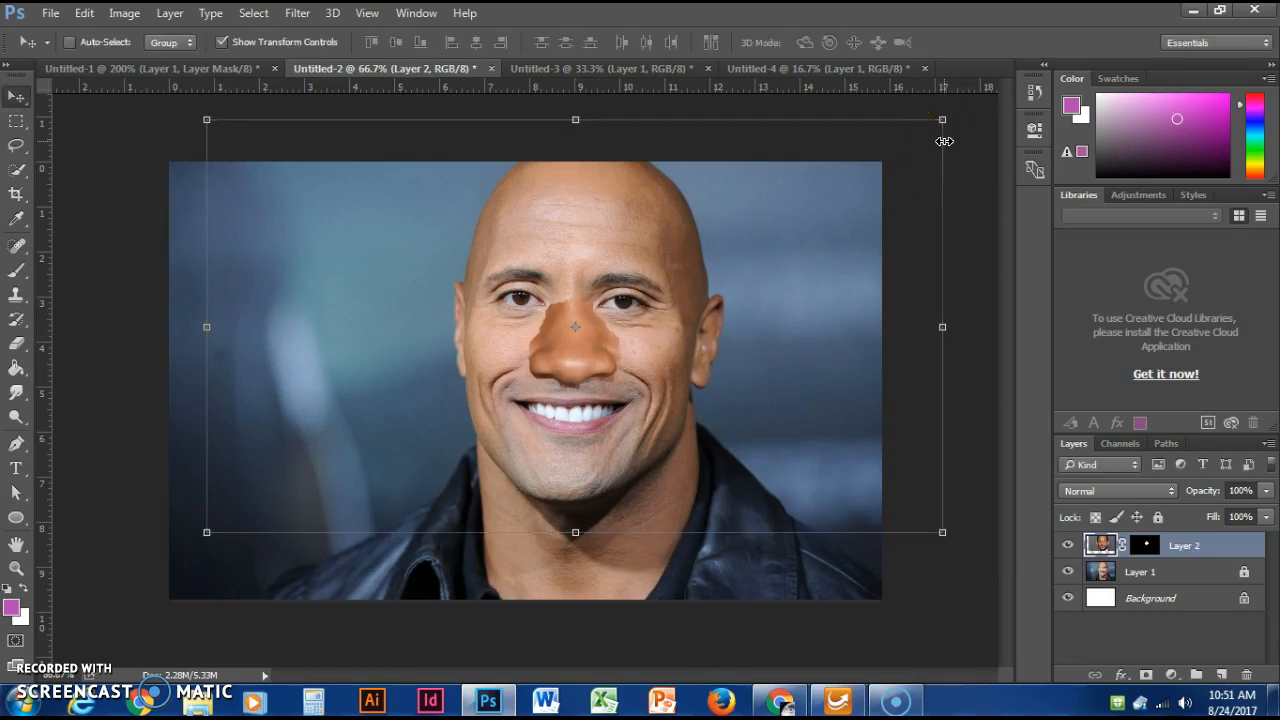
Paint black on Layer 2's mask with a 30 px brush to hide excess skin below and along the right side of the nose.
{"action": "key", "text": "ctrl+plus"}
{"action": "key", "text": "ctrl+plus"}
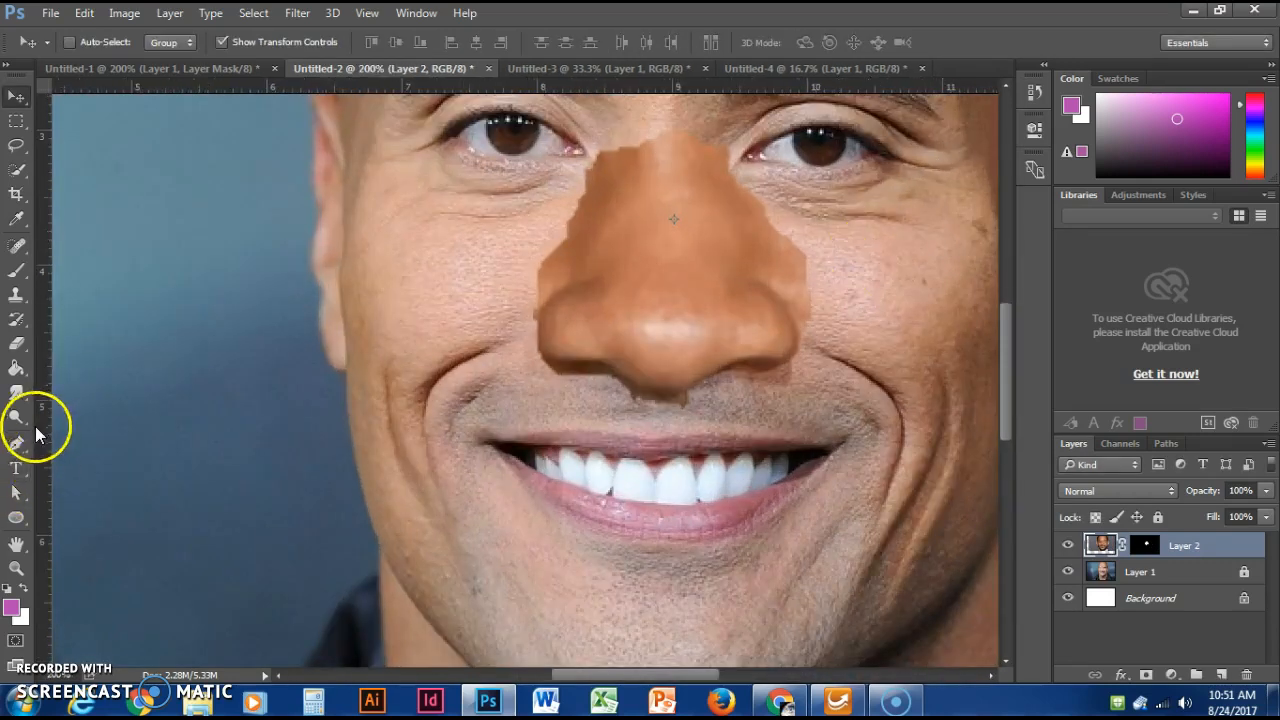
{"action": "left_click", "coordinate": [20, 272]}
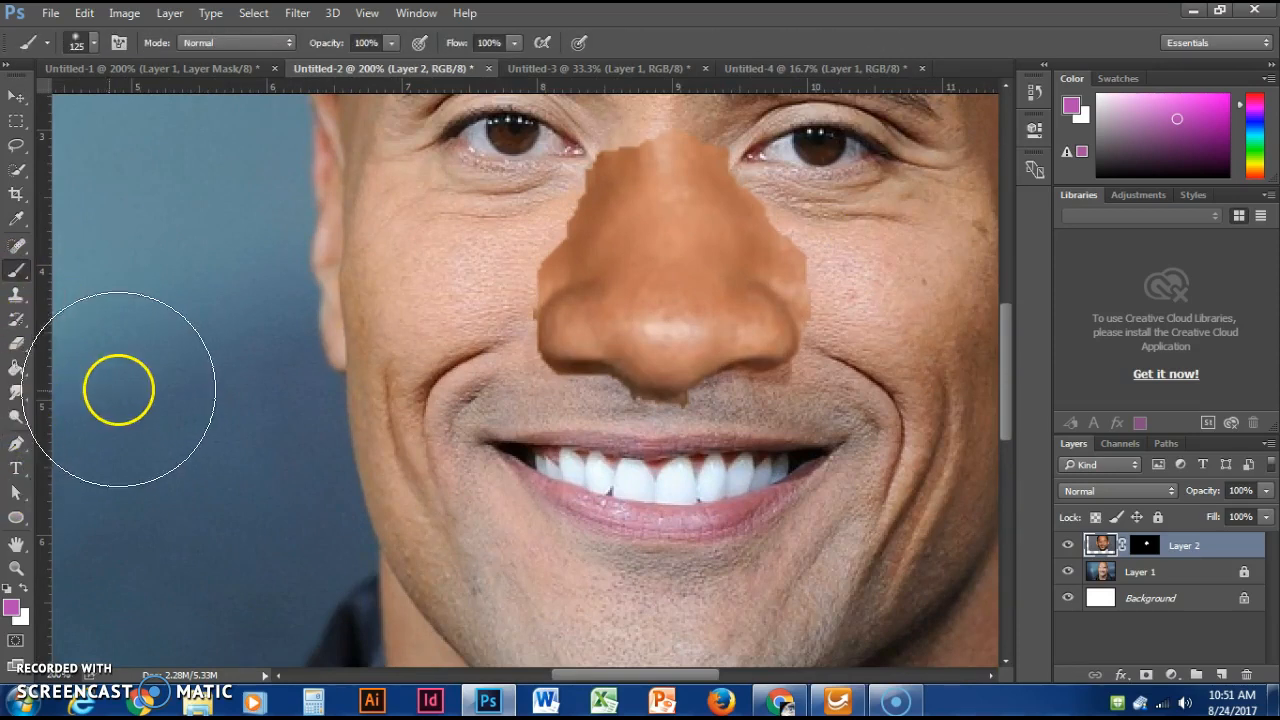
{"action": "left_click", "coordinate": [1146, 548]}
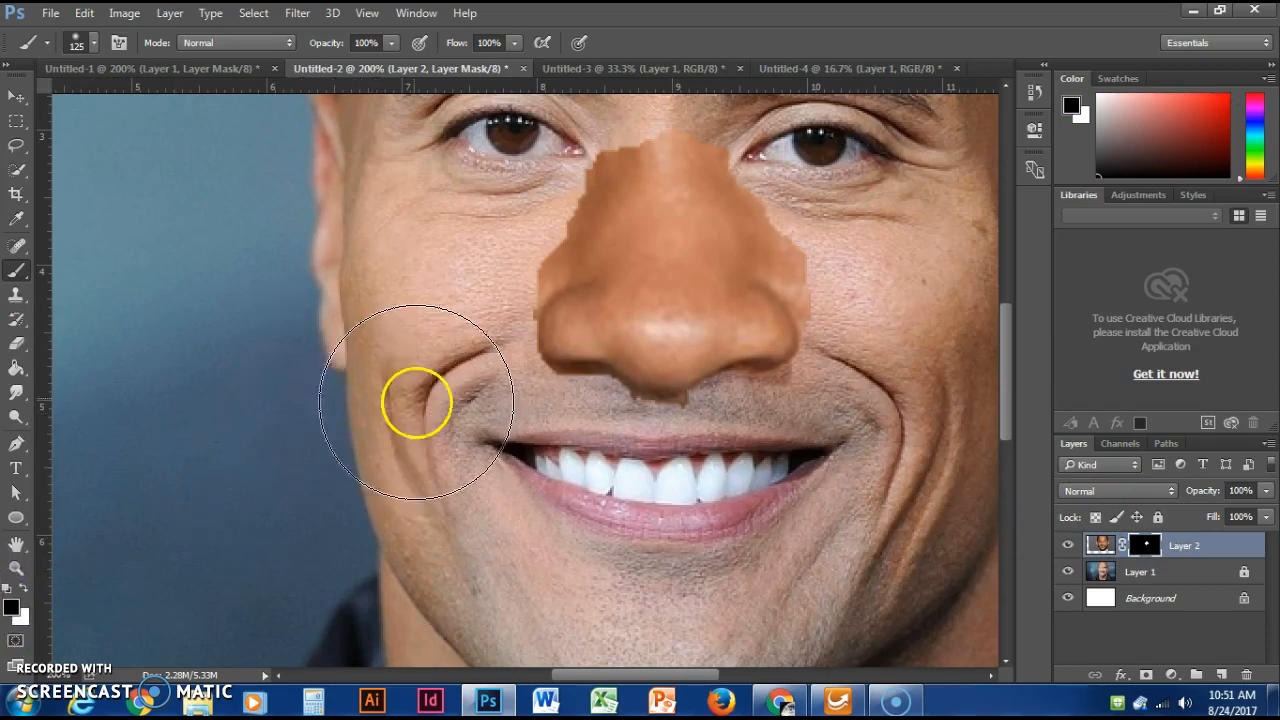
{"action": "key", "text": "bracketleft"}
{"action": "key", "text": "bracketleft"}
{"action": "key", "text": "bracketleft"}
{"action": "key", "text": "bracketleft"}
{"action": "key", "text": "bracketleft"}
{"action": "key", "text": "bracketleft"}
{"action": "key", "text": "bracketleft"}
{"action": "key", "text": "bracketleft"}
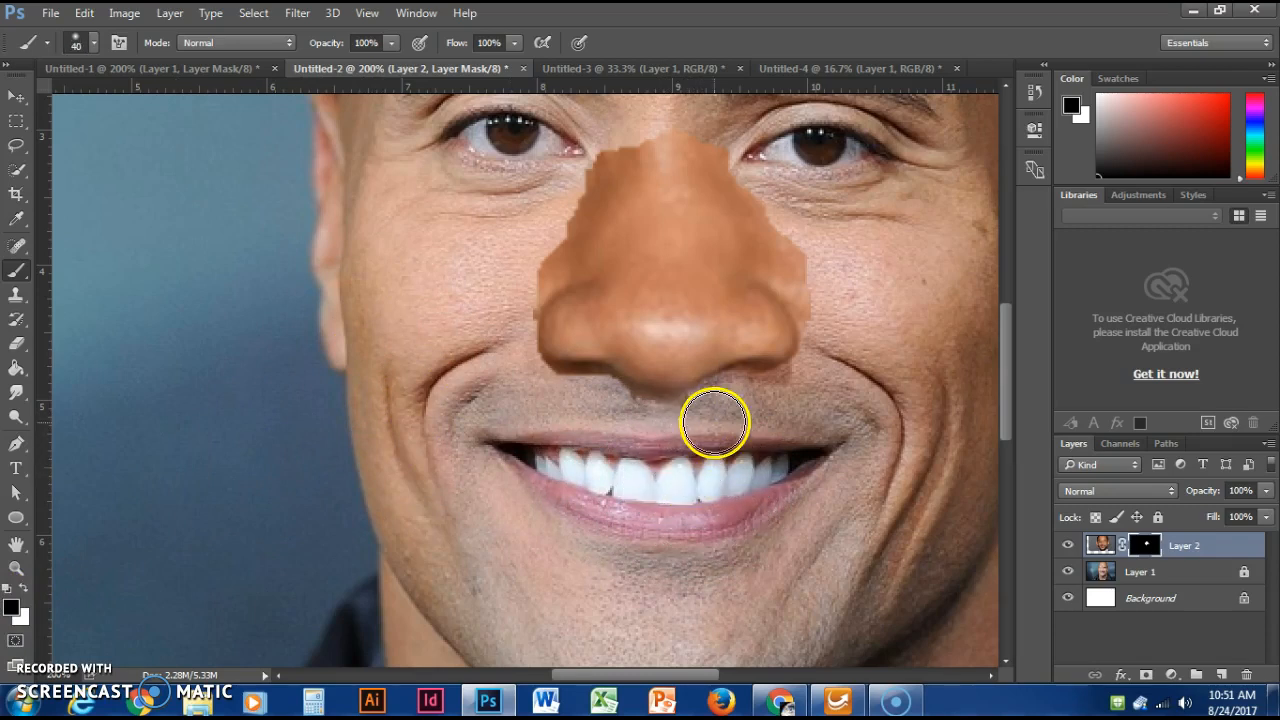
{"action": "key", "text": "bracketleft"}
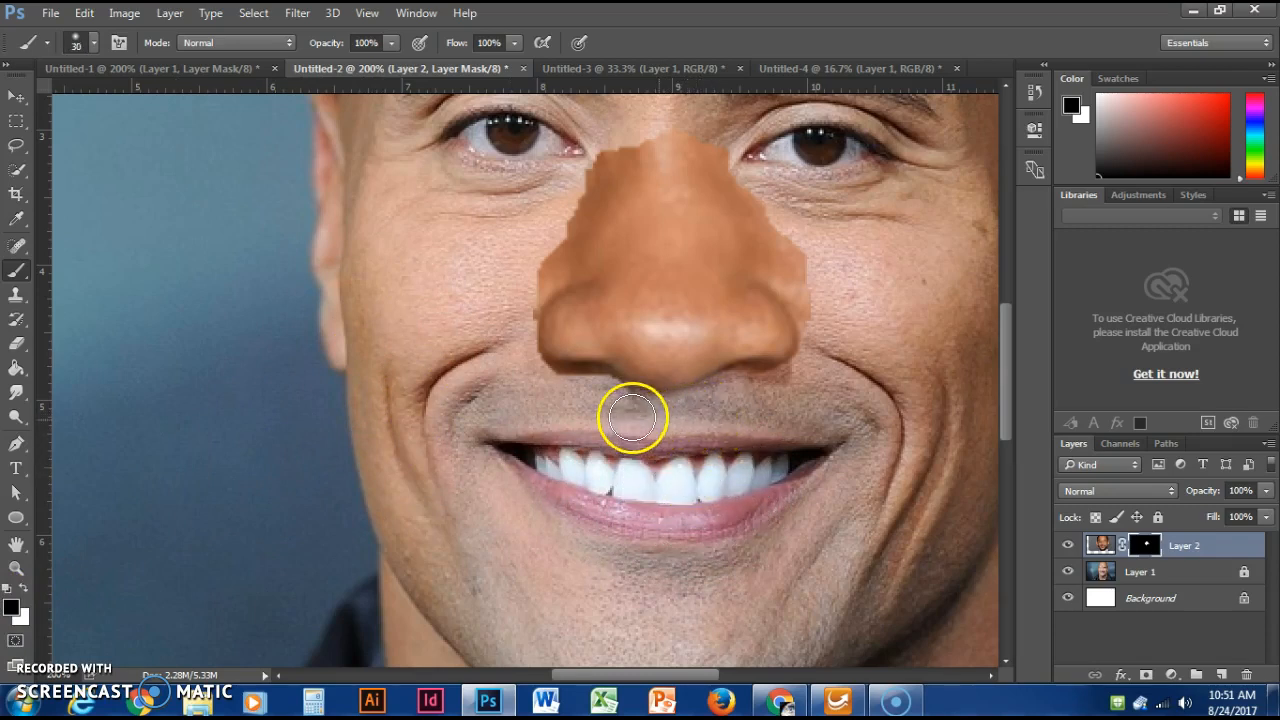
{"action": "left_click_drag", "start_coordinate": [831, 317], "coordinate": [810, 239]}
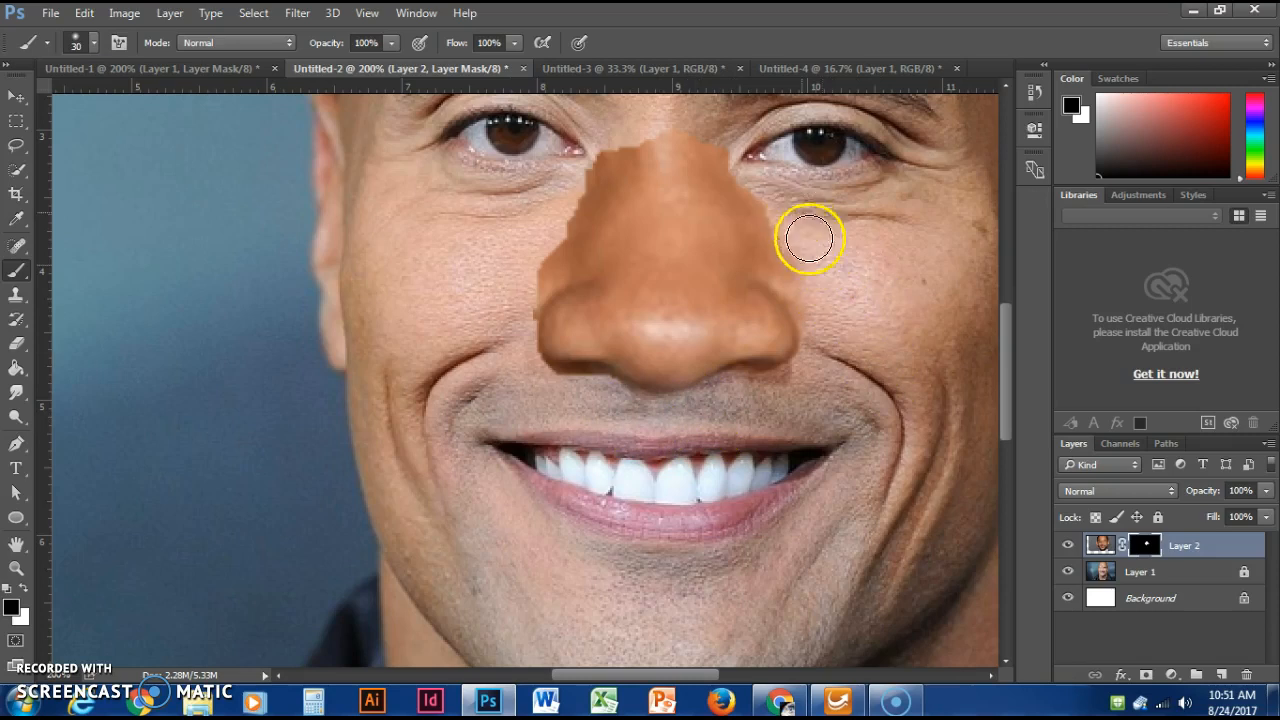
Blend the upper right and left edges of the pasted nose by painting its mask black with 15 px and 80 px brushes.
{"action": "key", "text": "bracketleft"}
{"action": "key", "text": "bracketleft"}
{"action": "key", "text": "bracketleft"}
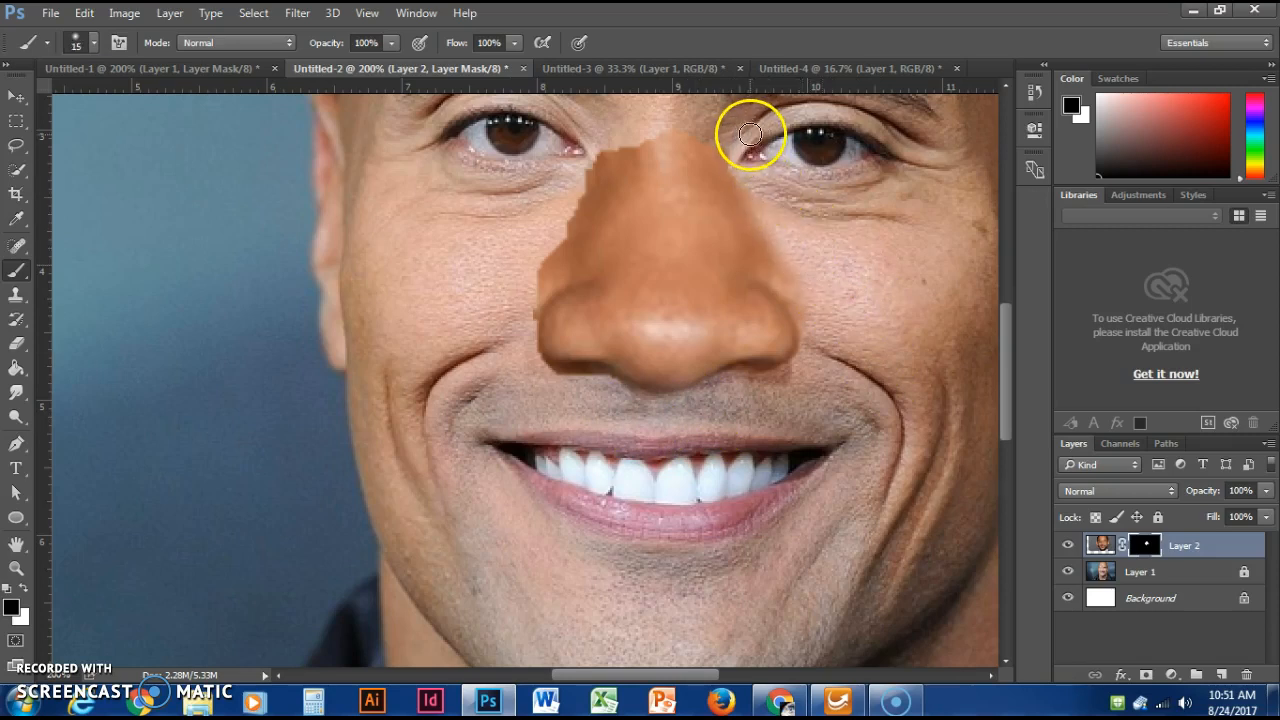
{"action": "key", "text": "bracketright"}
{"action": "key", "text": "bracketright"}
{"action": "key", "text": "bracketright"}
{"action": "key", "text": "bracketright"}
{"action": "key", "text": "bracketright"}
{"action": "key", "text": "bracketright"}
{"action": "key", "text": "bracketright"}
{"action": "key", "text": "bracketright"}
{"action": "key", "text": "bracketright"}
{"action": "key", "text": "bracketright"}
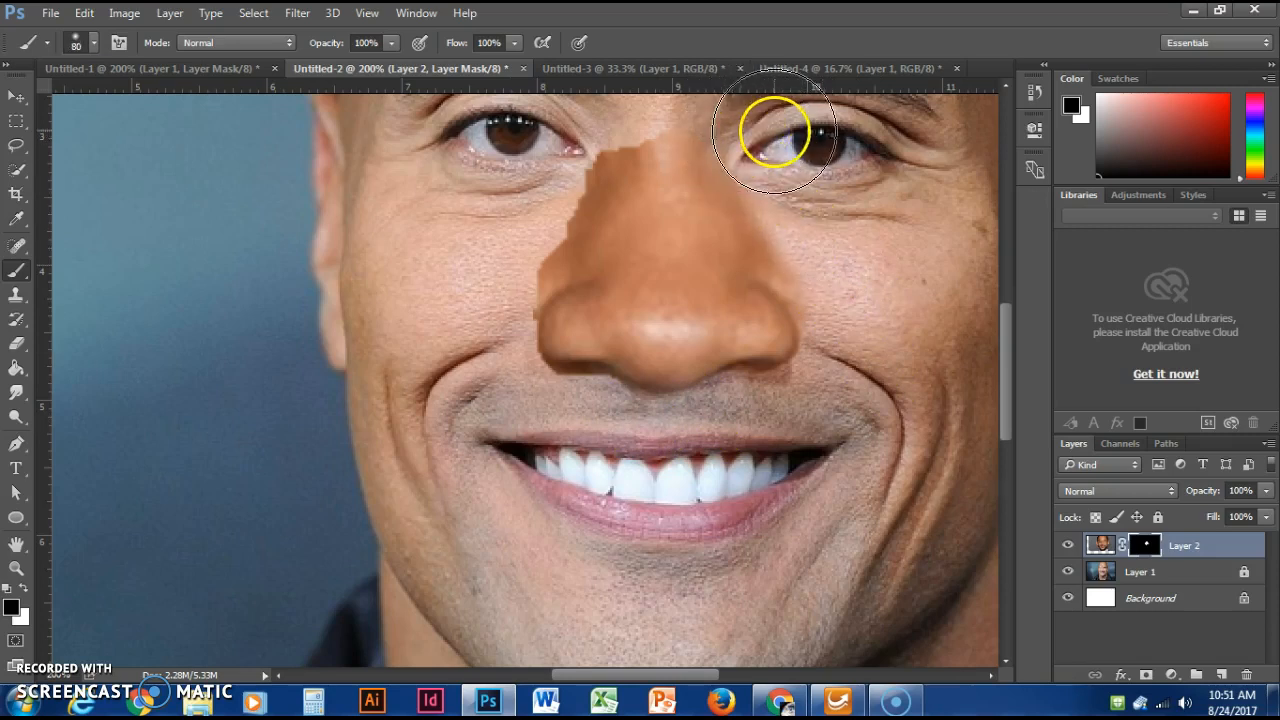
{"action": "mouse_move", "coordinate": [548, 165]}
{"action": "left_mouse_down"}
{"action": "mouse_move", "coordinate": [563, 141]}
{"action": "mouse_move", "coordinate": [520, 217]}
{"action": "left_mouse_up"}
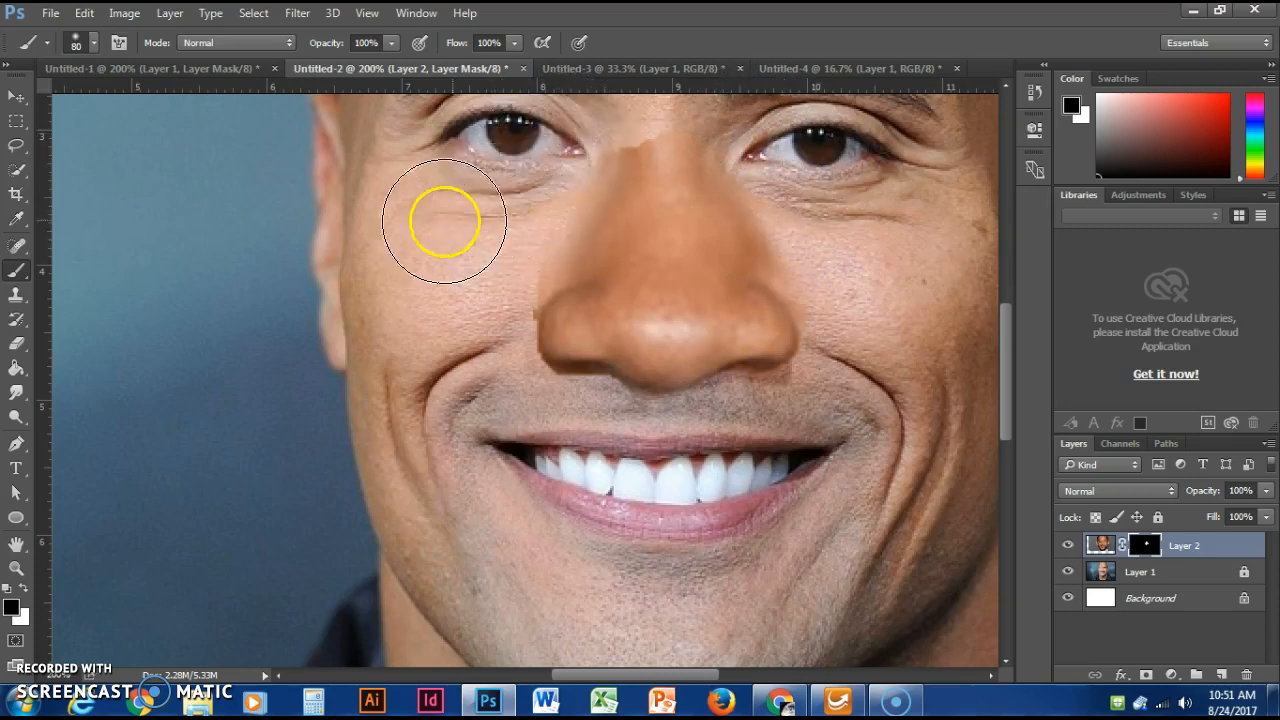
{"action": "key", "text": "ctrl+minus"}
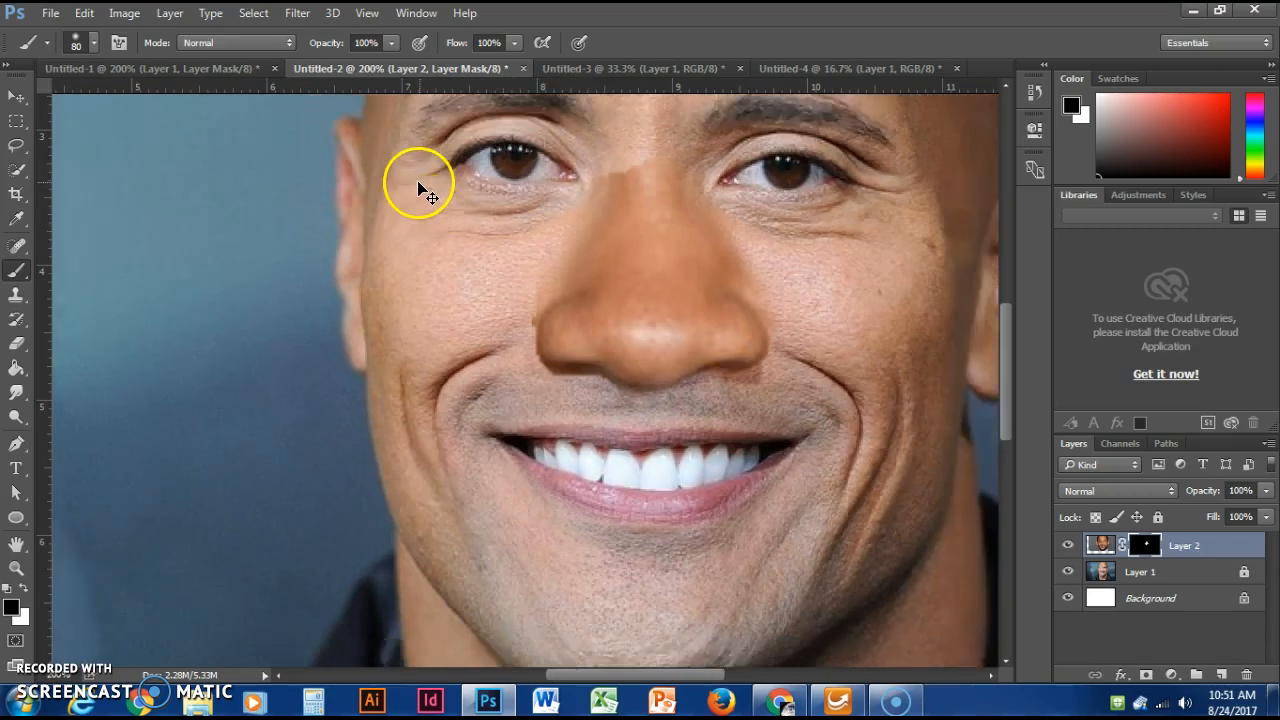
{"action": "key", "text": "ctrl+minus"}
{"action": "key", "text": "ctrl+minus"}
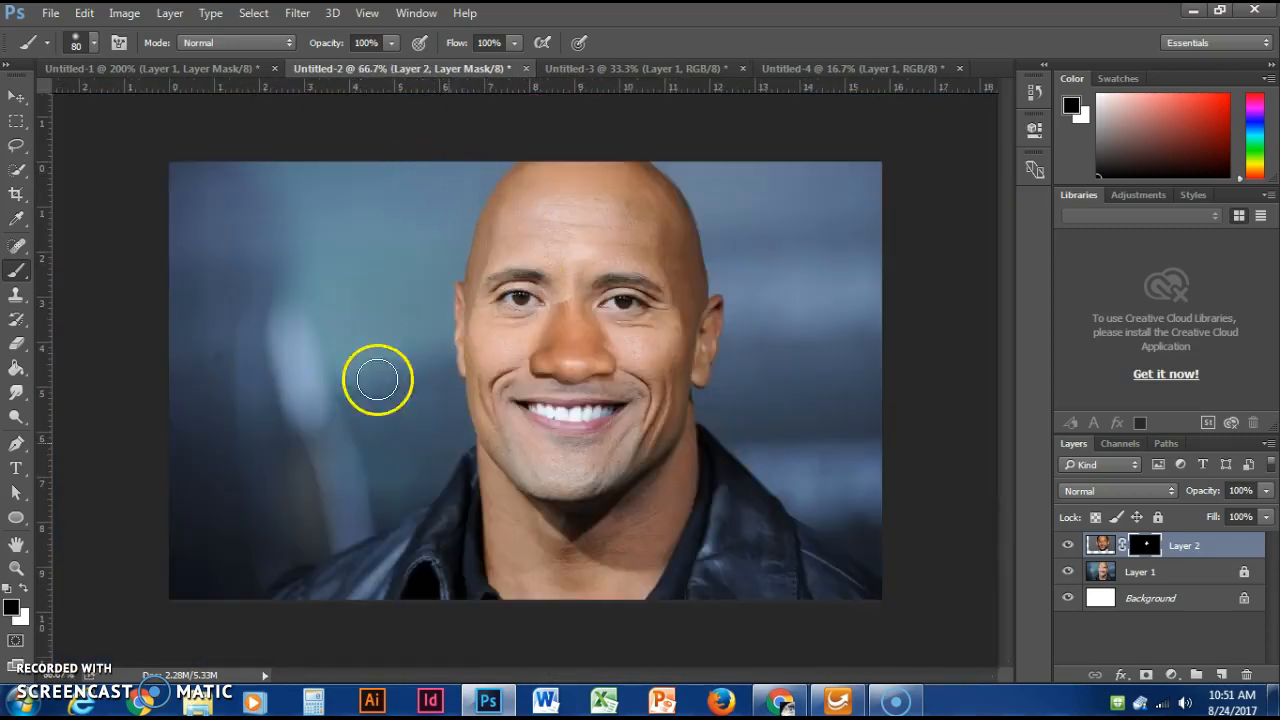
In Untitled-3, outline the mouth with the Lasso tool and add a layer mask that isolates it.
{"action": "left_click", "coordinate": [574, 69]}
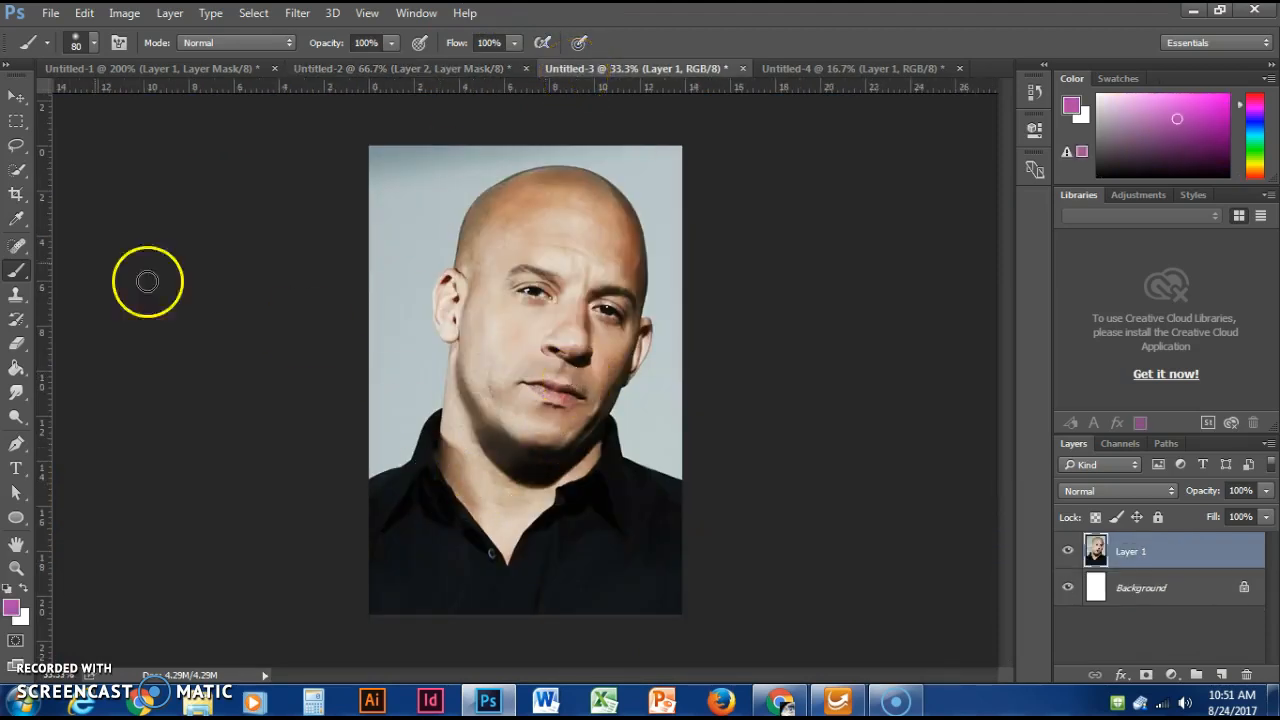
{"action": "left_click", "coordinate": [16, 145]}
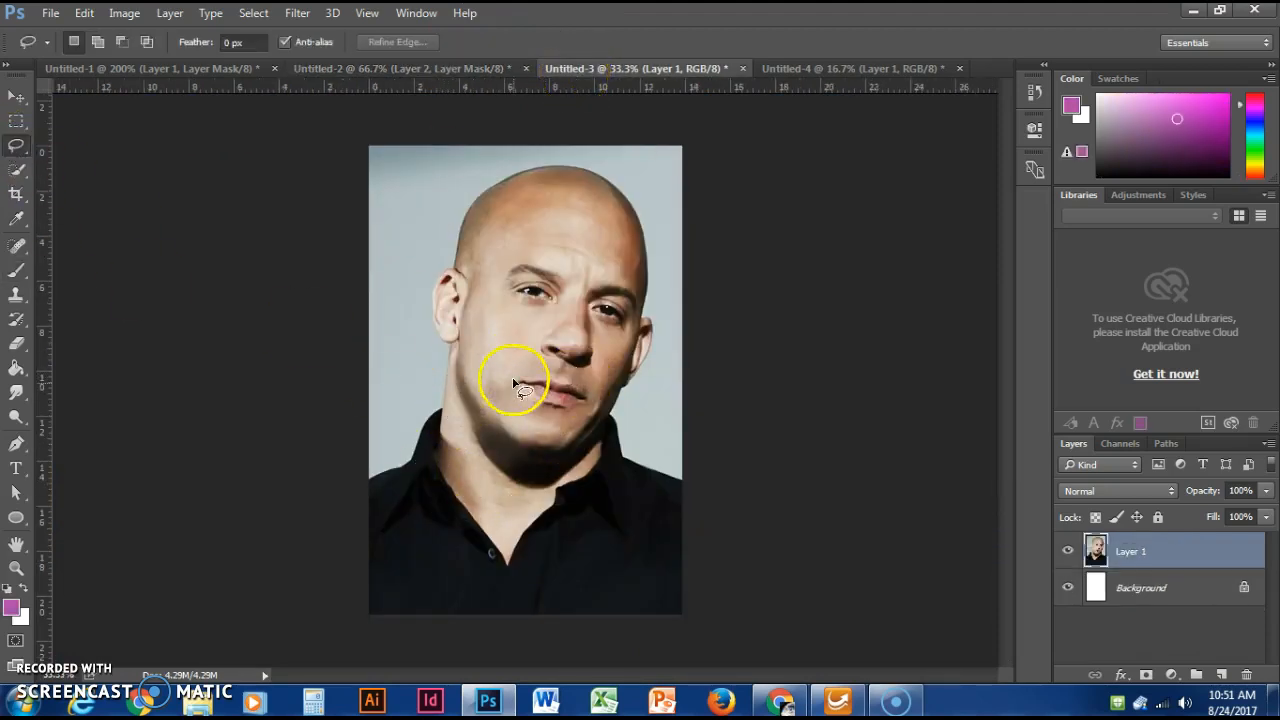
{"action": "mouse_move", "coordinate": [518, 381]}
{"action": "left_mouse_down"}
{"action": "mouse_move", "coordinate": [566, 372]}
{"action": "mouse_move", "coordinate": [596, 408]}
{"action": "mouse_move", "coordinate": [542, 418]}
{"action": "mouse_move", "coordinate": [515, 381]}
{"action": "left_mouse_up"}
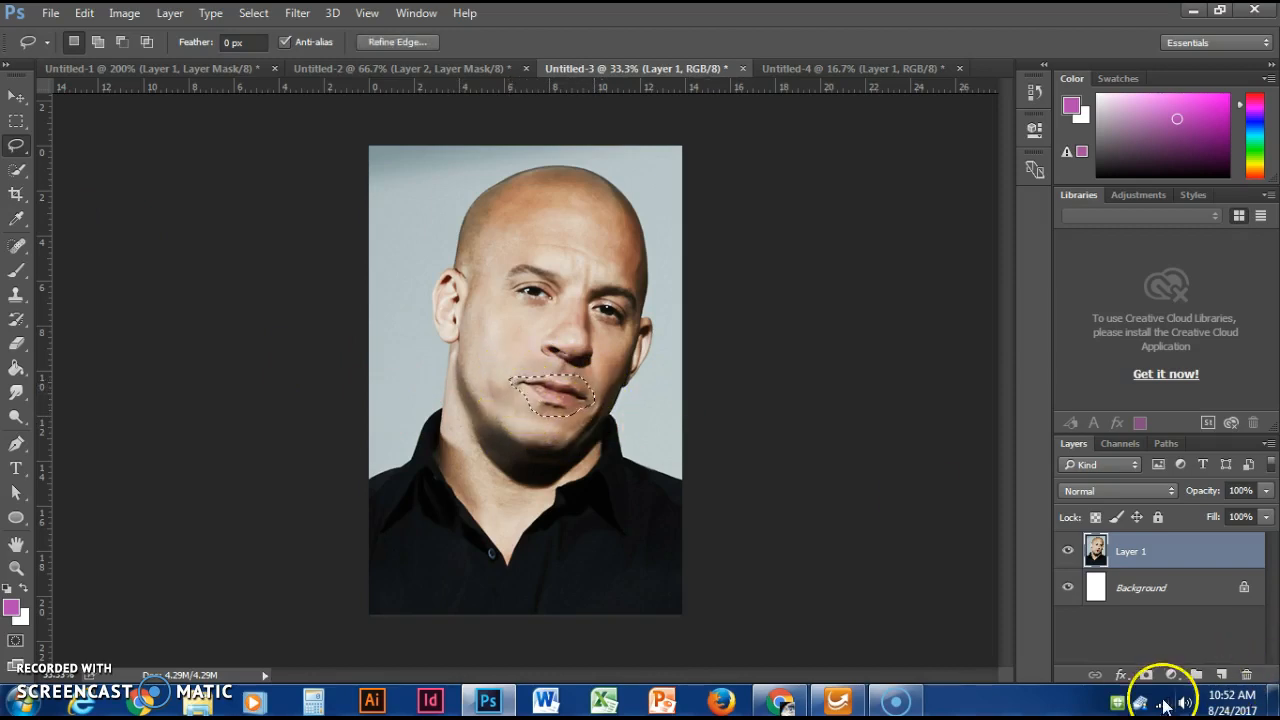
{"action": "left_click", "coordinate": [1146, 675]}
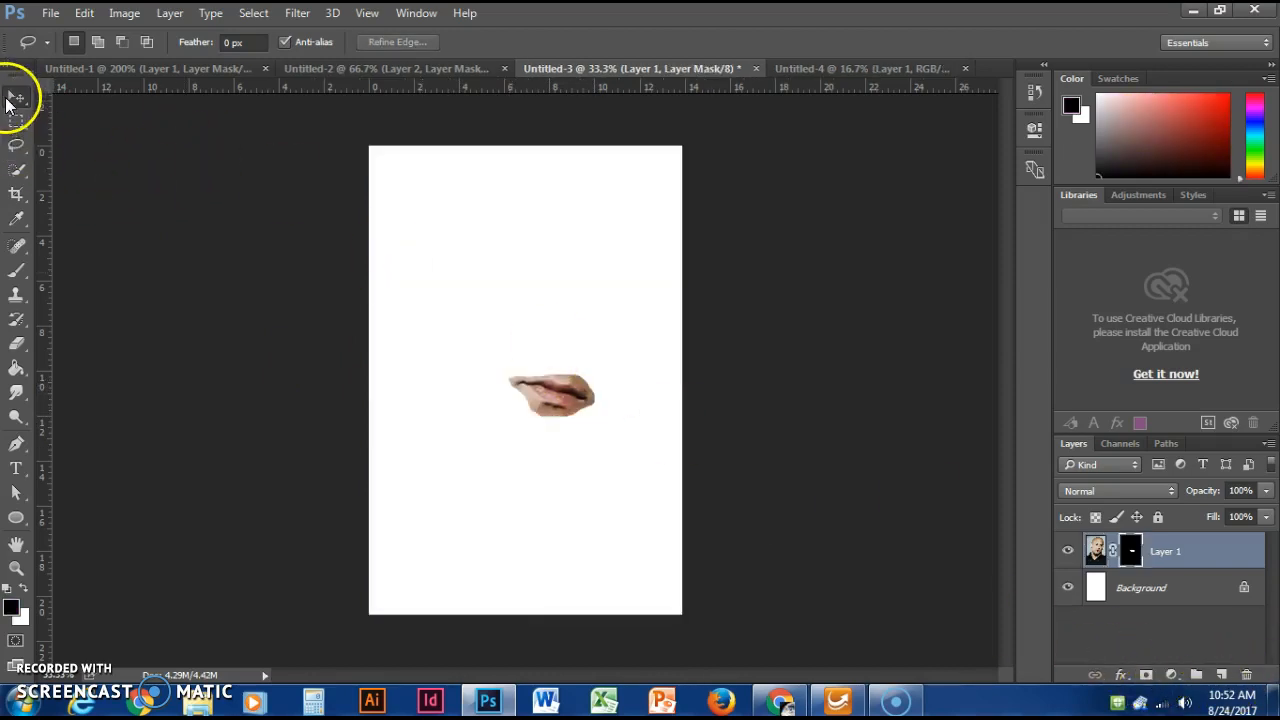
Move the masked mouth into Untitled-2, place it over the smile, and rotate it to about -14°.
{"action": "left_click", "coordinate": [14, 98]}
{"action": "left_click_drag", "start_coordinate": [534, 386], "coordinate": [401, 75]}
{"action": "left_click_drag", "start_coordinate": [416, 118], "coordinate": [630, 415]}
{"action": "left_click_drag", "start_coordinate": [852, 395], "coordinate": [840, 316]}
{"action": "mouse_move", "coordinate": [581, 434]}
{"action": "left_mouse_down"}
{"action": "mouse_move", "coordinate": [593, 427]}
{"action": "mouse_move", "coordinate": [579, 416]}
{"action": "left_mouse_up"}
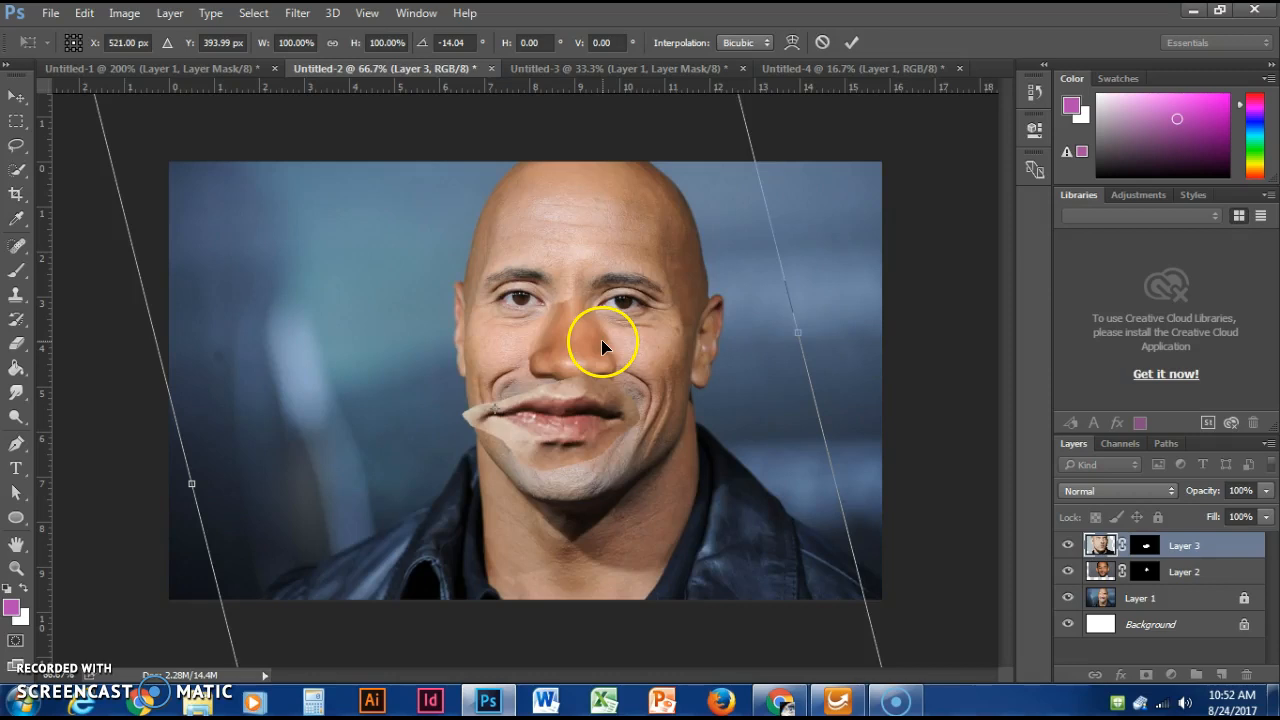
Scale the pasted mouth to 77.40%, rotate it to about -8.75°, and position it over the smile just below the nose.
{"action": "key", "text": "ctrl+minus"}
{"action": "key", "text": "ctrl+minus"}
{"action": "left_click_drag", "start_coordinate": [299, 203], "coordinate": [390, 299]}
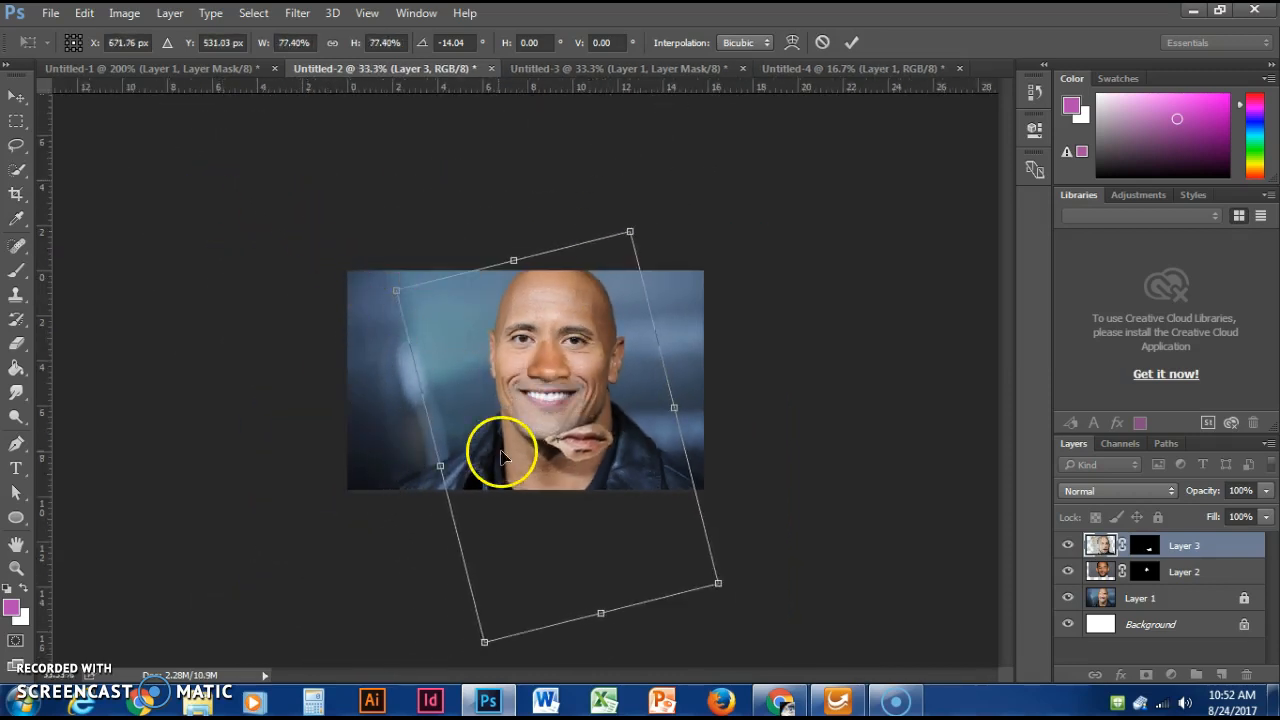
{"action": "key", "text": "ctrl+plus"}
{"action": "left_click_drag", "start_coordinate": [698, 508], "coordinate": [588, 425]}
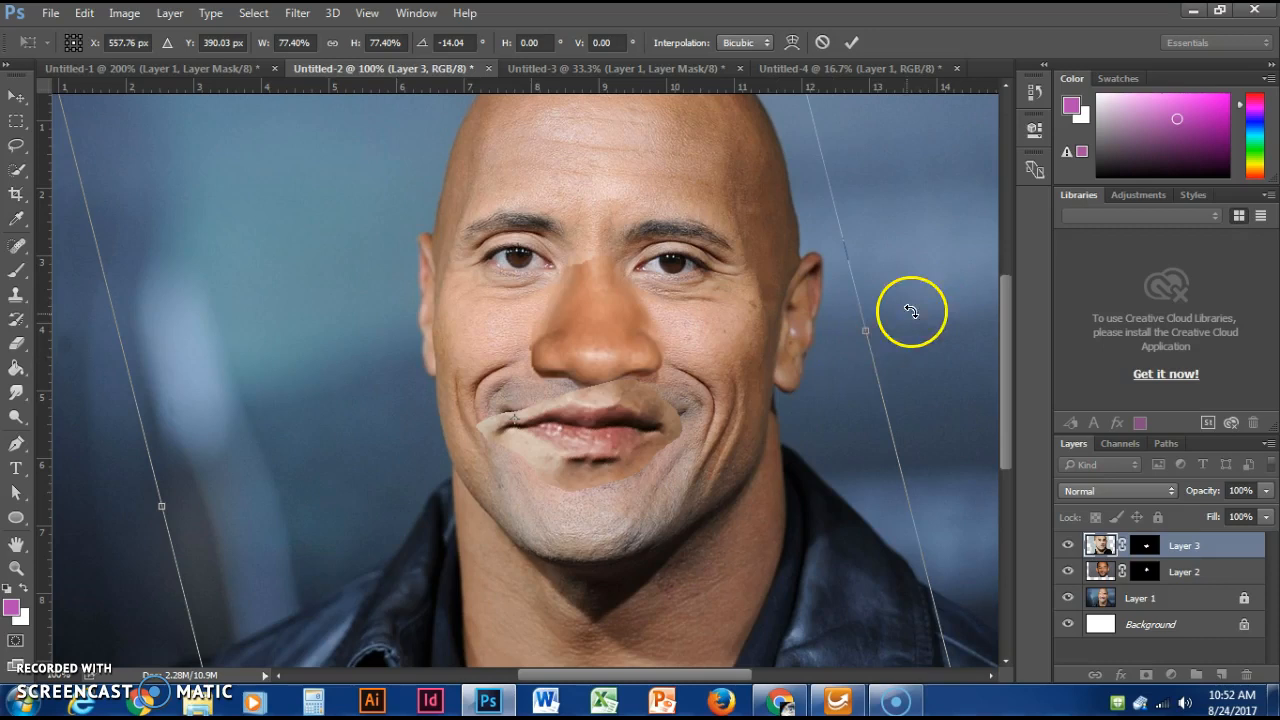
{"action": "left_click_drag", "start_coordinate": [891, 320], "coordinate": [766, 405]}
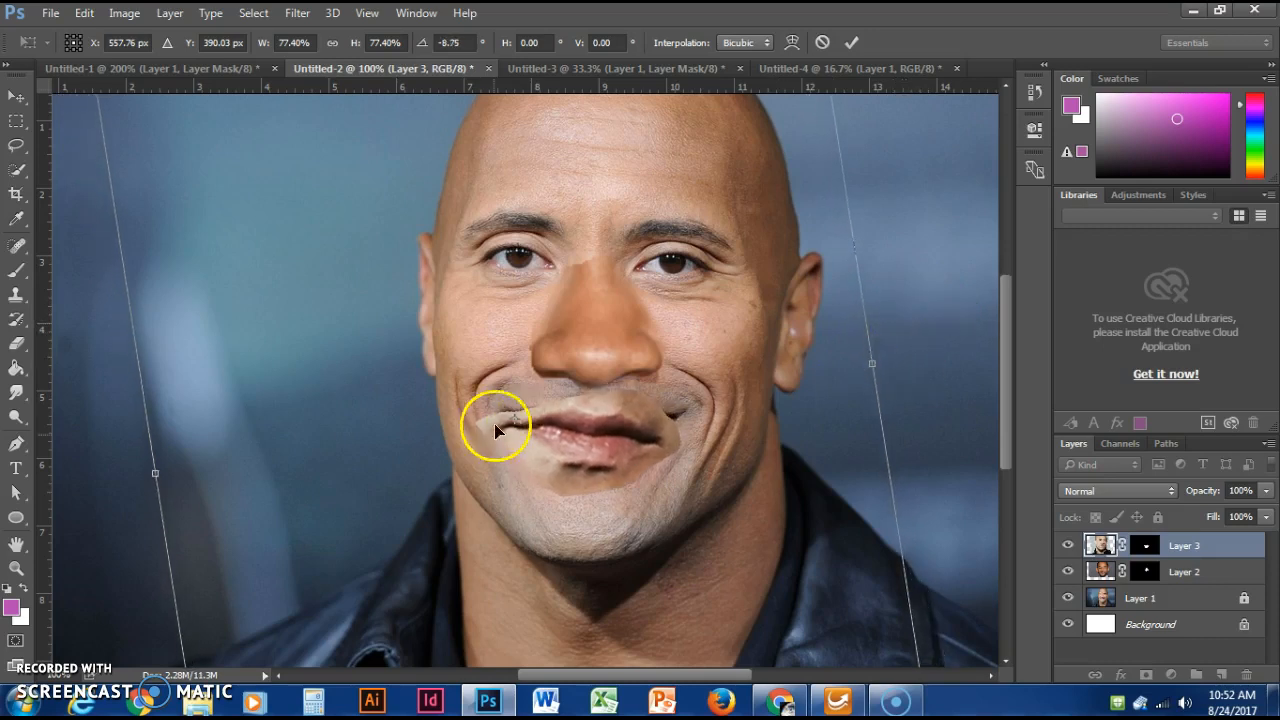
{"action": "left_click_drag", "start_coordinate": [581, 417], "coordinate": [579, 404]}
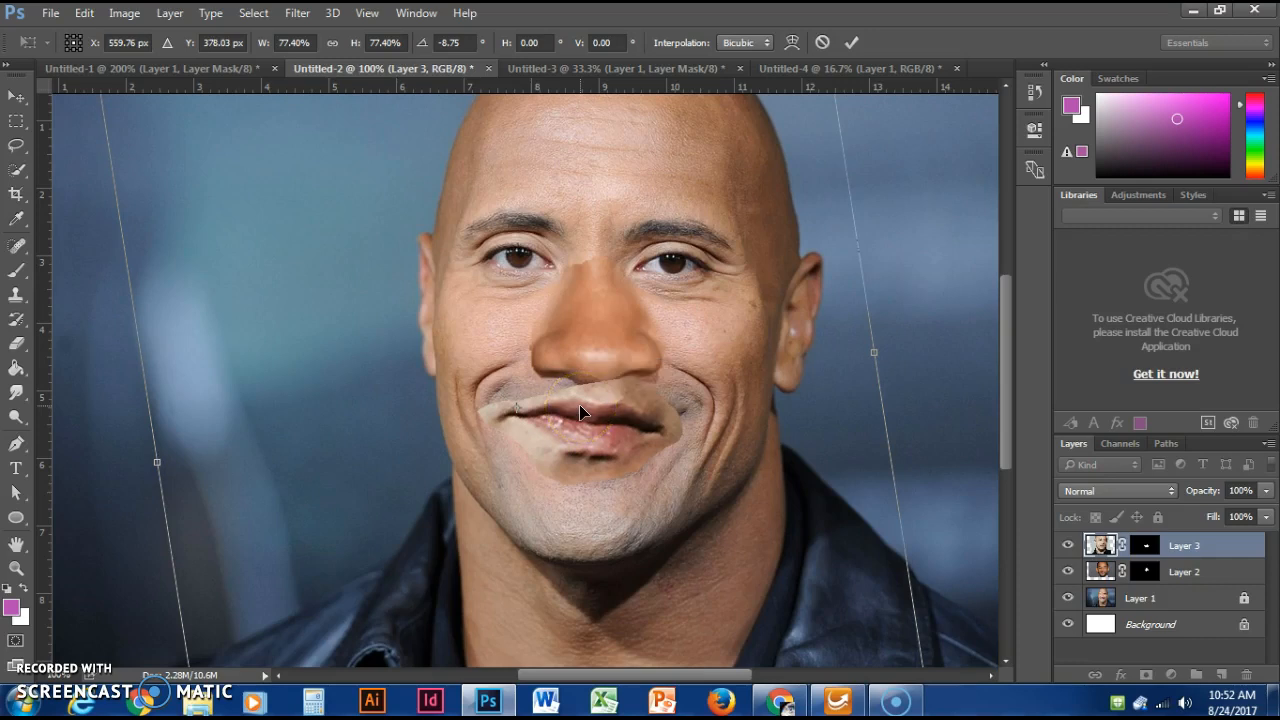
{"action": "key", "text": "Return"}
{"action": "left_click", "coordinate": [774, 460]}
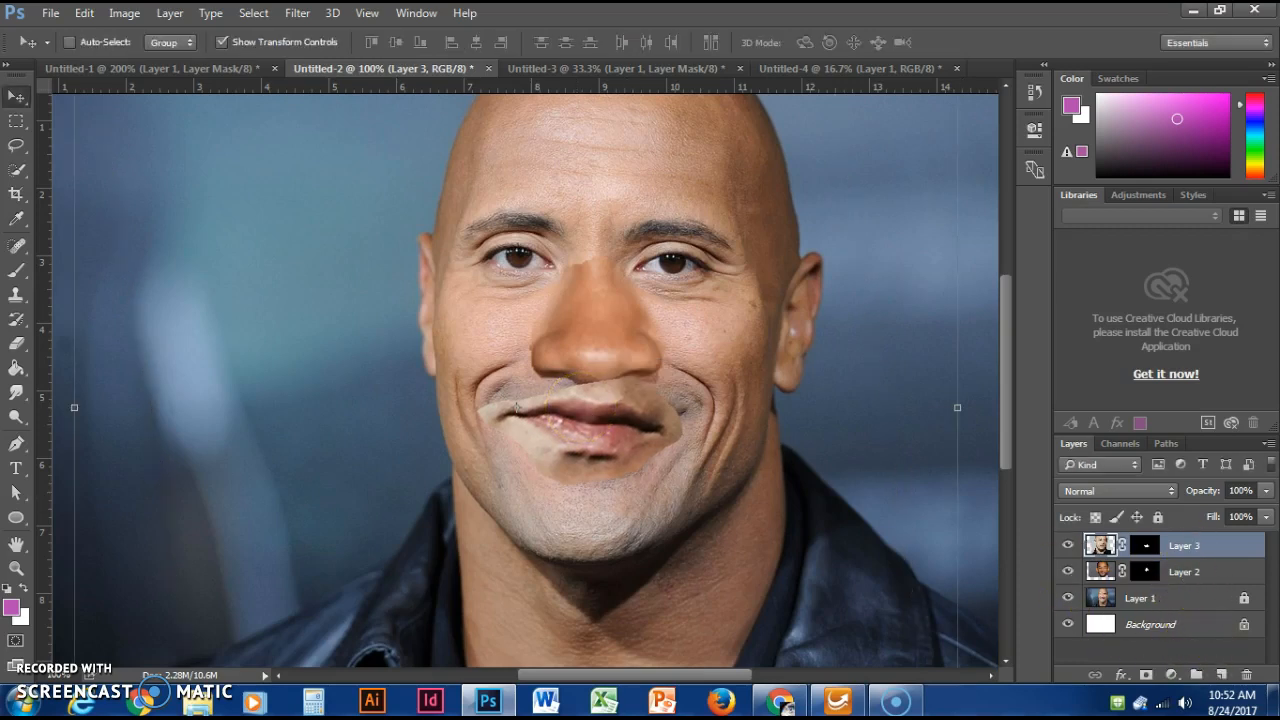
Paint black on Layer 3's mask with 80 px and 35 px brushes to hide the excess skin around the pasted mouth.
{"action": "left_click", "coordinate": [14, 273]}
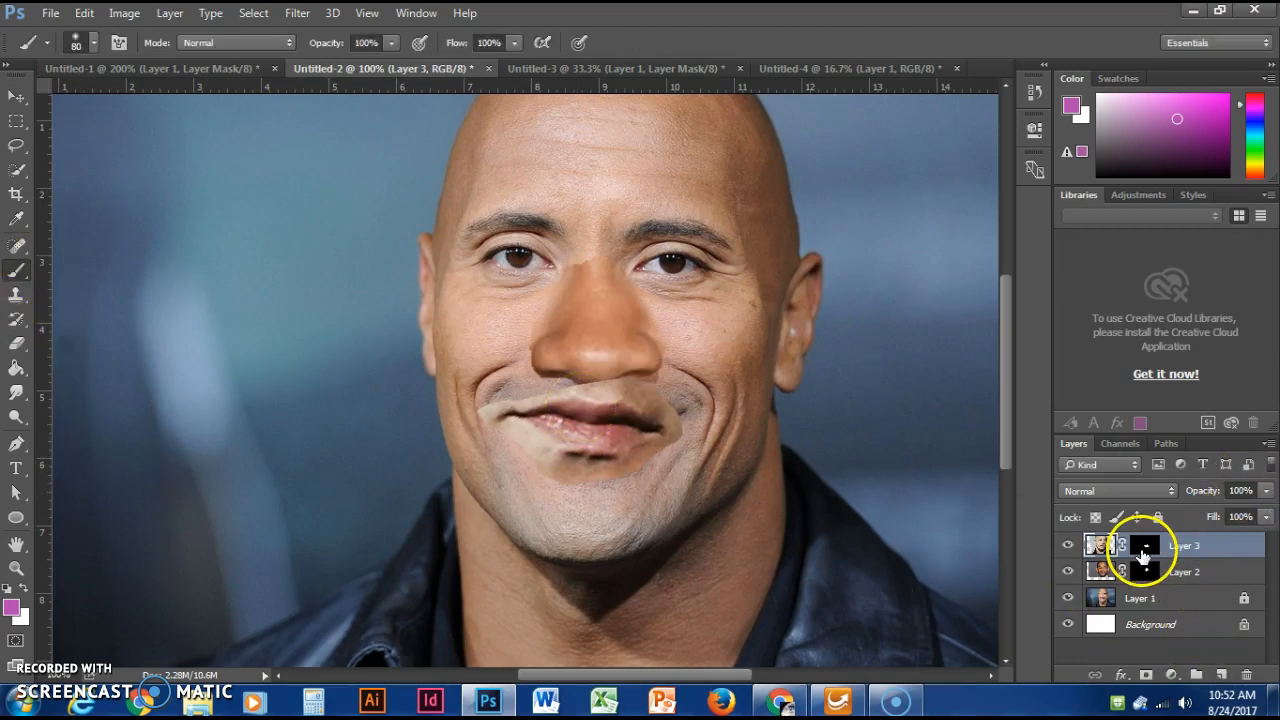
{"action": "left_click", "coordinate": [1143, 553]}
{"action": "mouse_move", "coordinate": [748, 386]}
{"action": "left_mouse_down"}
{"action": "mouse_move", "coordinate": [688, 435]}
{"action": "mouse_move", "coordinate": [698, 422]}
{"action": "mouse_move", "coordinate": [711, 415]}
{"action": "mouse_move", "coordinate": [707, 441]}
{"action": "mouse_move", "coordinate": [676, 458]}
{"action": "mouse_move", "coordinate": [707, 376]}
{"action": "left_mouse_up"}
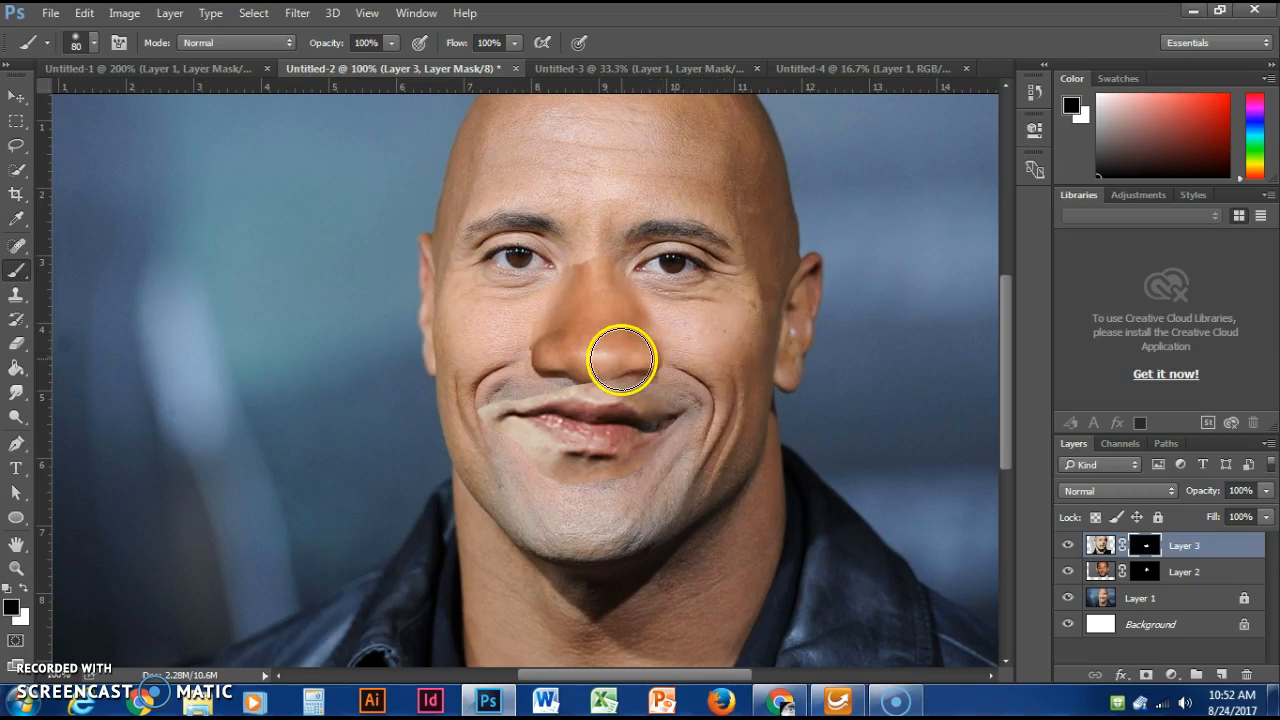
{"action": "key", "text": "bracketleft"}
{"action": "key", "text": "bracketleft"}
{"action": "key", "text": "bracketleft"}
{"action": "key", "text": "bracketleft"}
{"action": "key", "text": "bracketleft"}
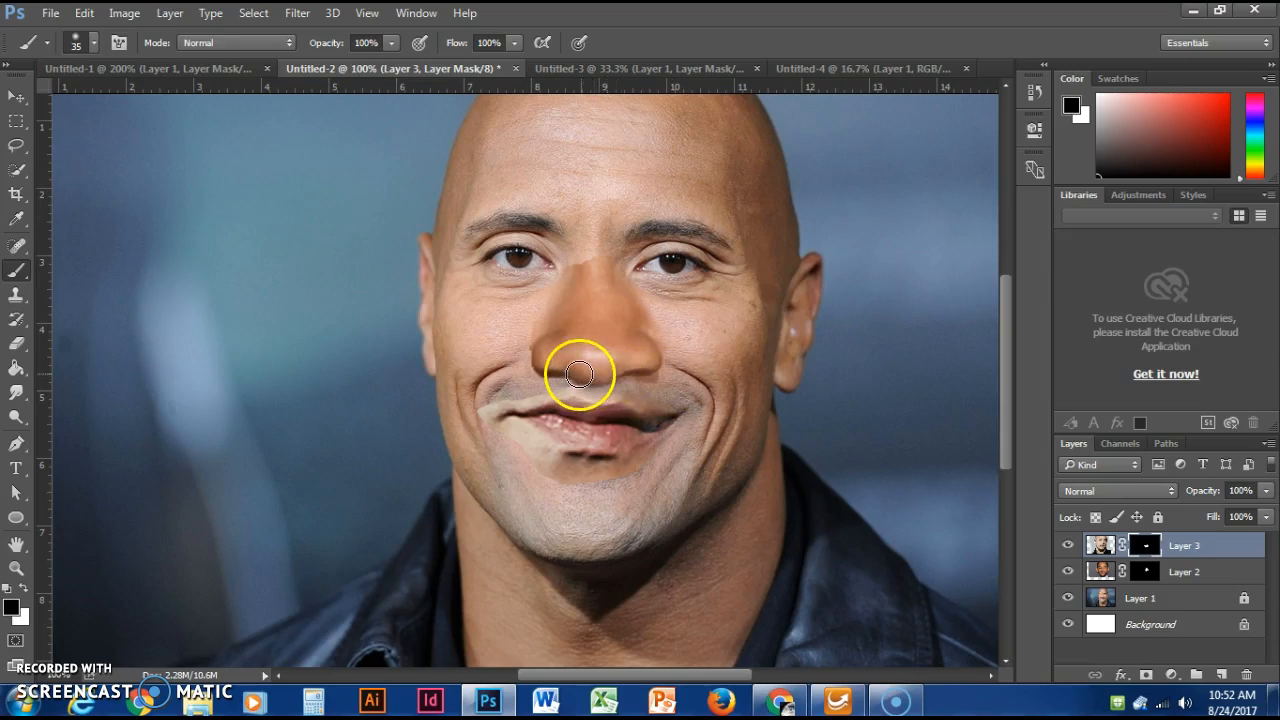
{"action": "left_click_drag", "start_coordinate": [618, 376], "coordinate": [600, 378]}
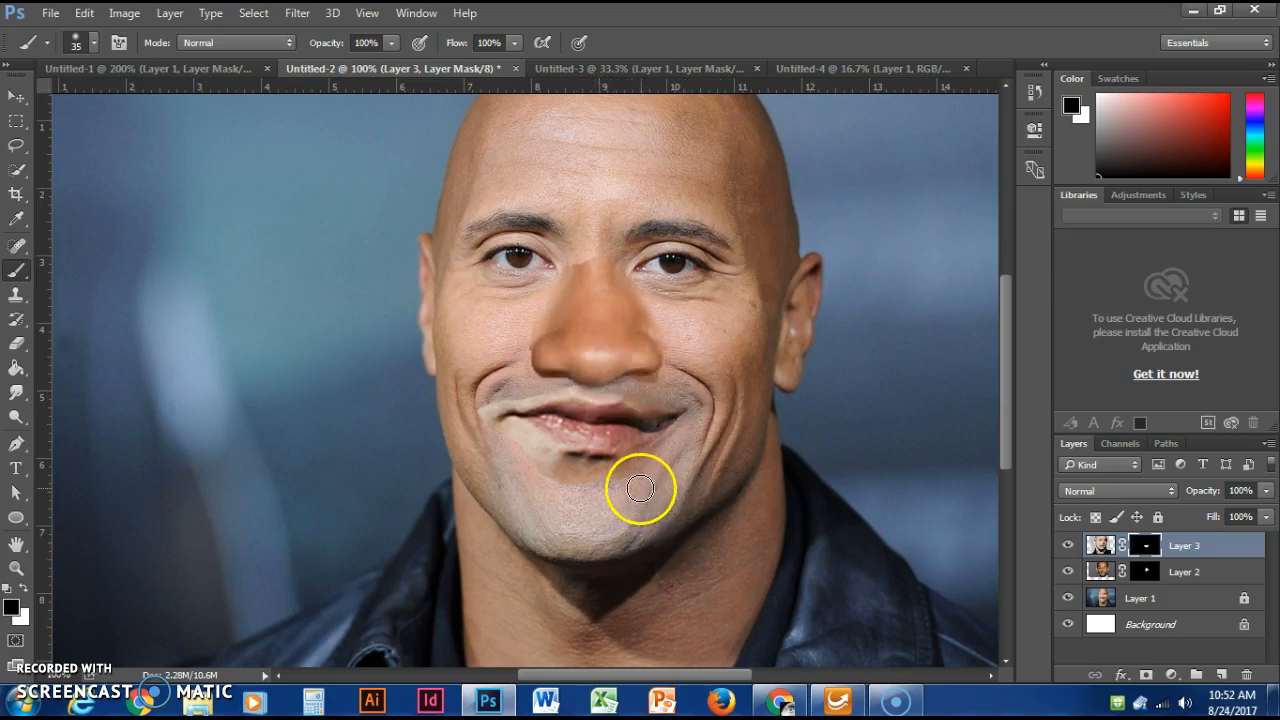
{"action": "mouse_move", "coordinate": [641, 479]}
{"action": "left_mouse_down"}
{"action": "mouse_move", "coordinate": [595, 497]}
{"action": "mouse_move", "coordinate": [625, 485]}
{"action": "mouse_move", "coordinate": [548, 475]}
{"action": "mouse_move", "coordinate": [472, 421]}
{"action": "mouse_move", "coordinate": [486, 396]}
{"action": "mouse_move", "coordinate": [560, 371]}
{"action": "left_mouse_up"}
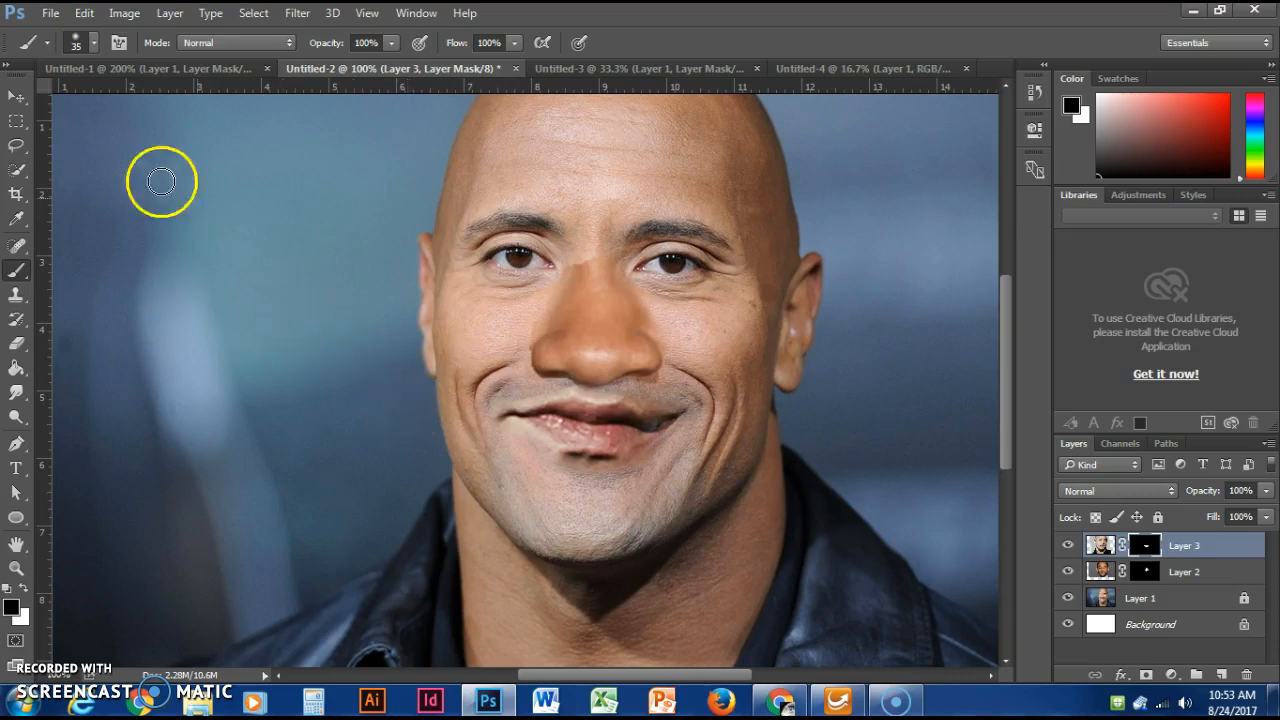
In Untitled-4, outline both eyes and eyebrows with the Lasso tool and add a layer mask that isolates them.
{"action": "left_click", "coordinate": [16, 96]}
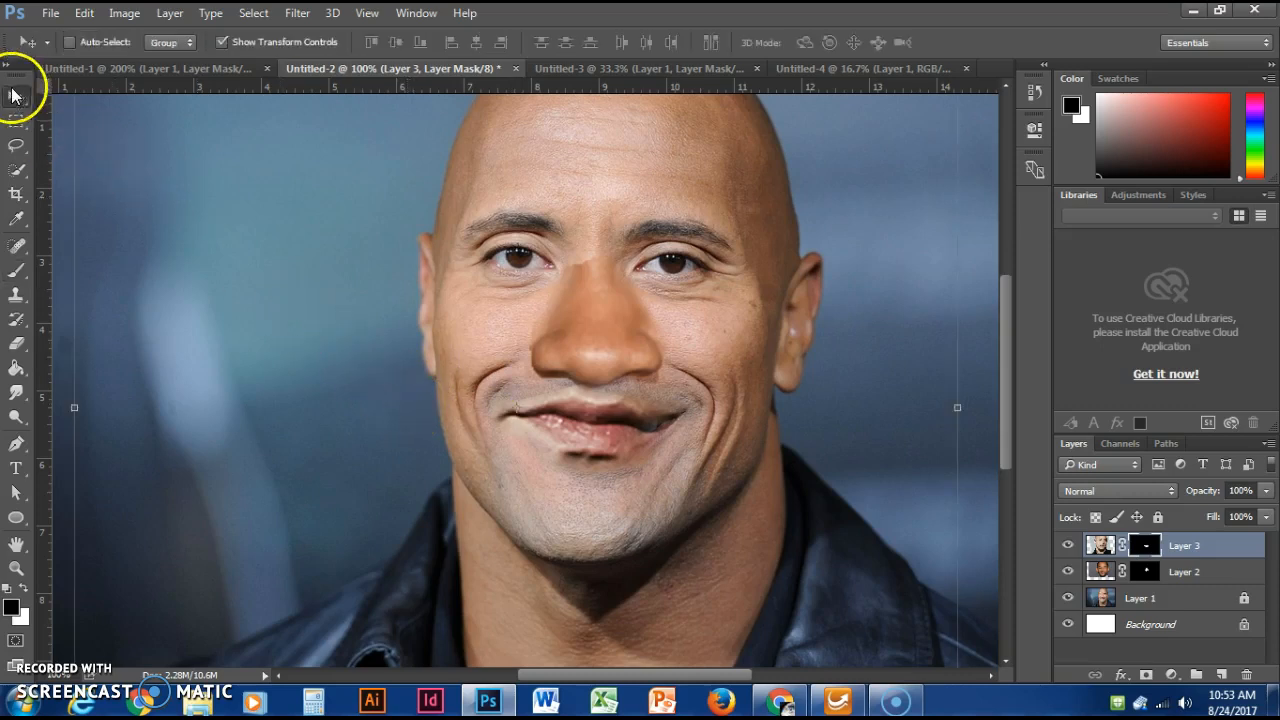
{"action": "left_click", "coordinate": [823, 65]}
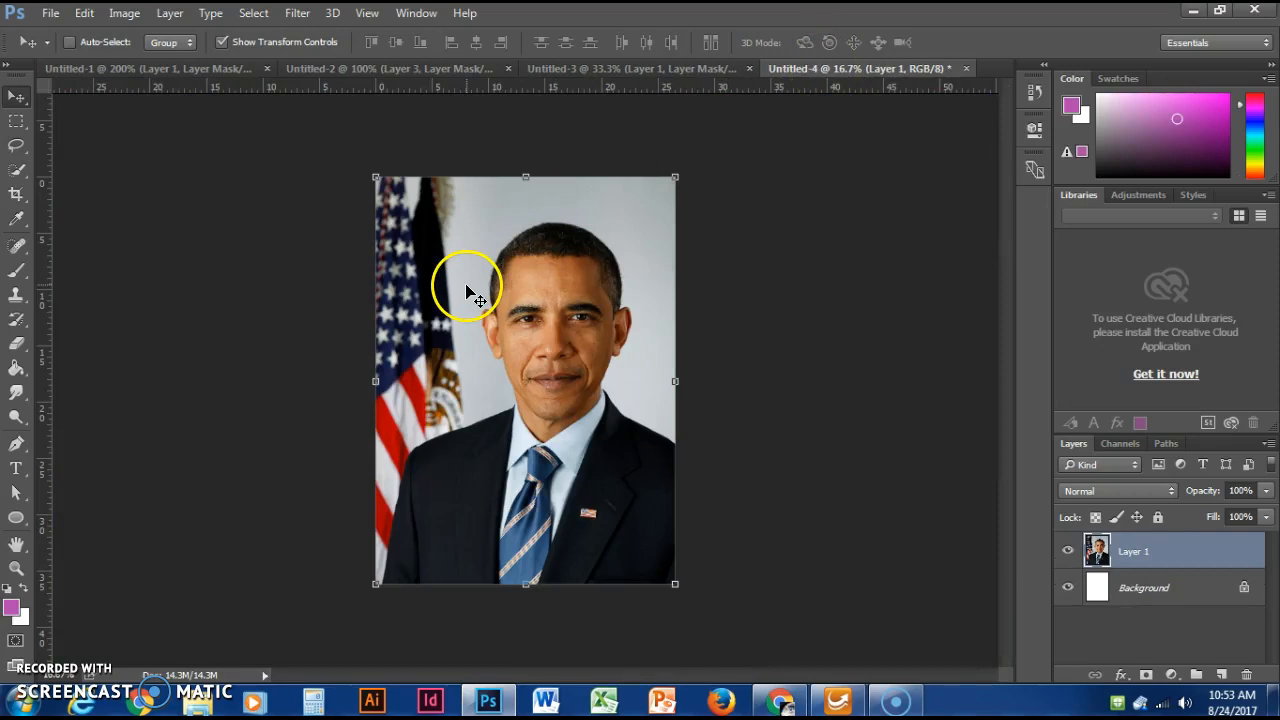
{"action": "key", "text": "ctrl+plus"}
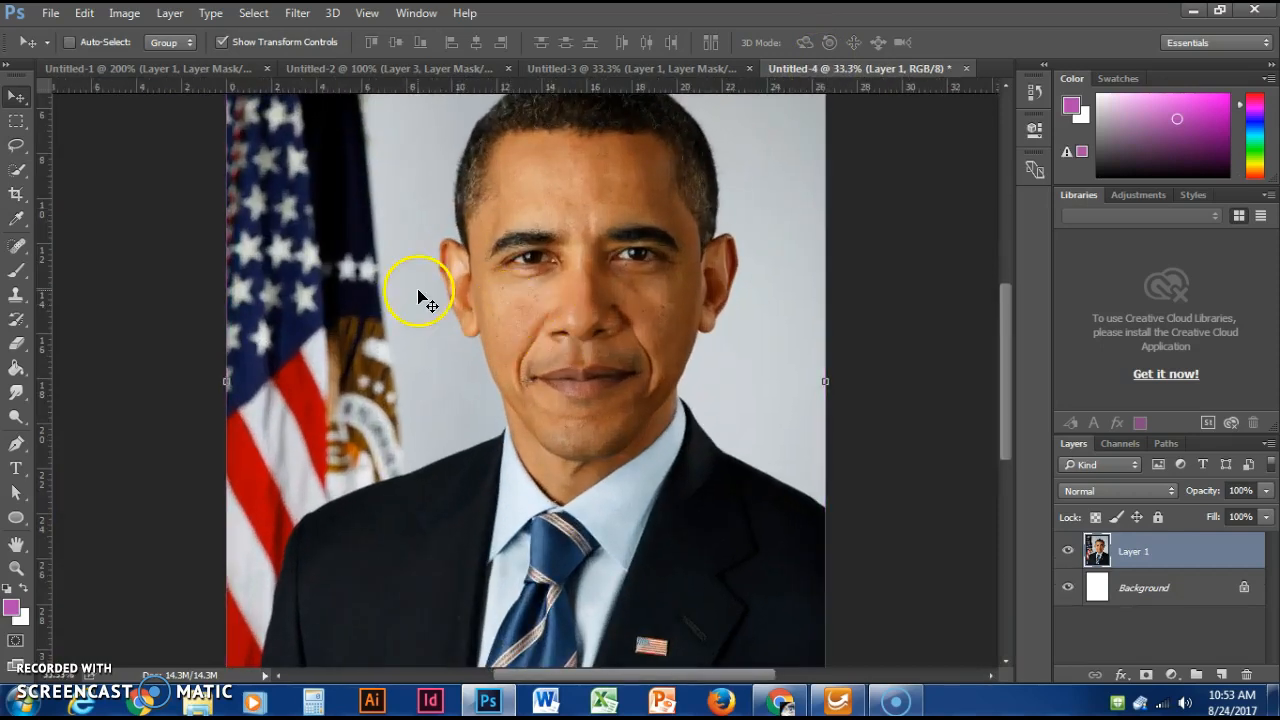
{"action": "left_click", "coordinate": [16, 145]}
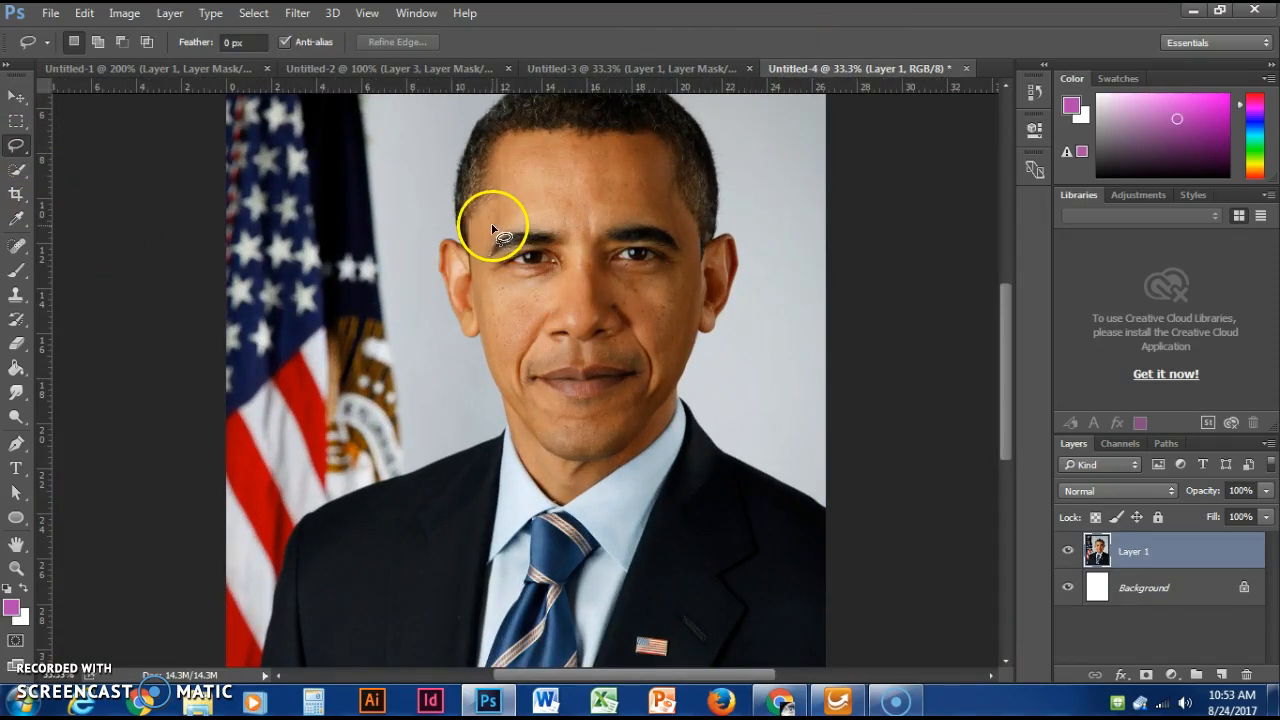
{"action": "mouse_move", "coordinate": [493, 226]}
{"action": "left_mouse_down"}
{"action": "mouse_move", "coordinate": [656, 215]}
{"action": "mouse_move", "coordinate": [677, 228]}
{"action": "mouse_move", "coordinate": [690, 281]}
{"action": "mouse_move", "coordinate": [642, 290]}
{"action": "mouse_move", "coordinate": [581, 267]}
{"action": "mouse_move", "coordinate": [564, 285]}
{"action": "mouse_move", "coordinate": [484, 287]}
{"action": "mouse_move", "coordinate": [496, 224]}
{"action": "left_mouse_up"}
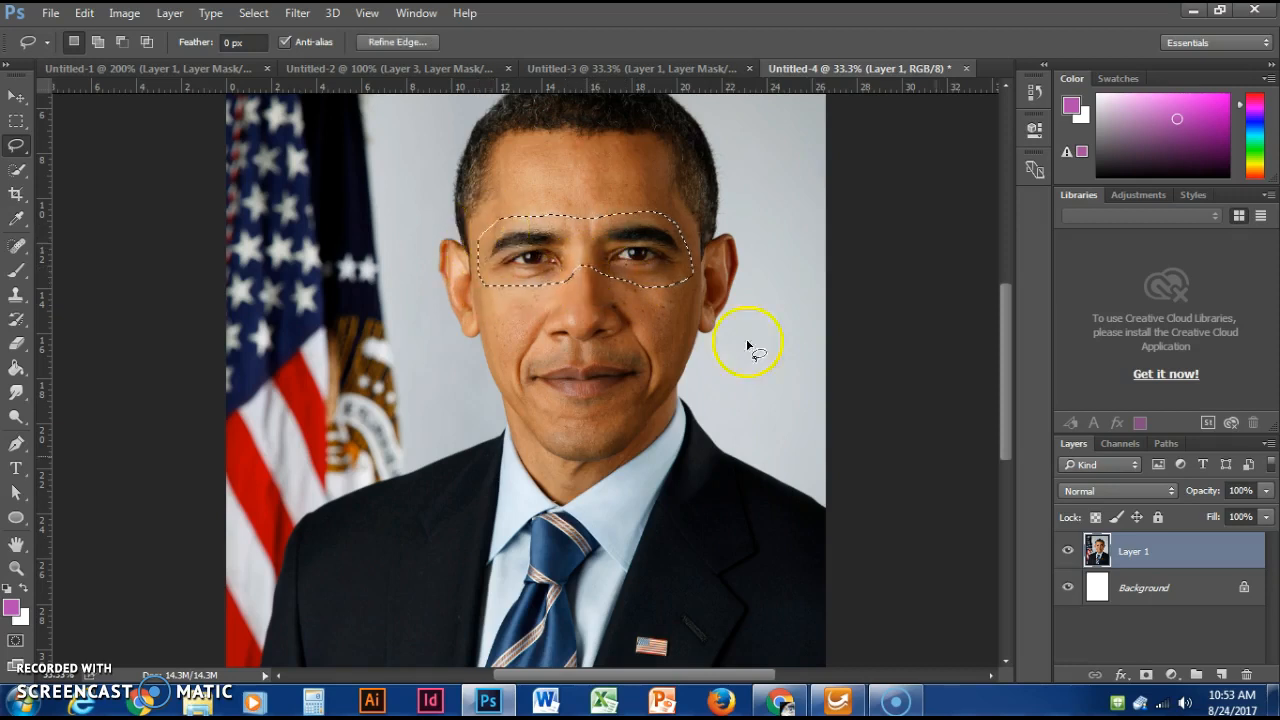
{"action": "left_click", "coordinate": [1146, 675]}
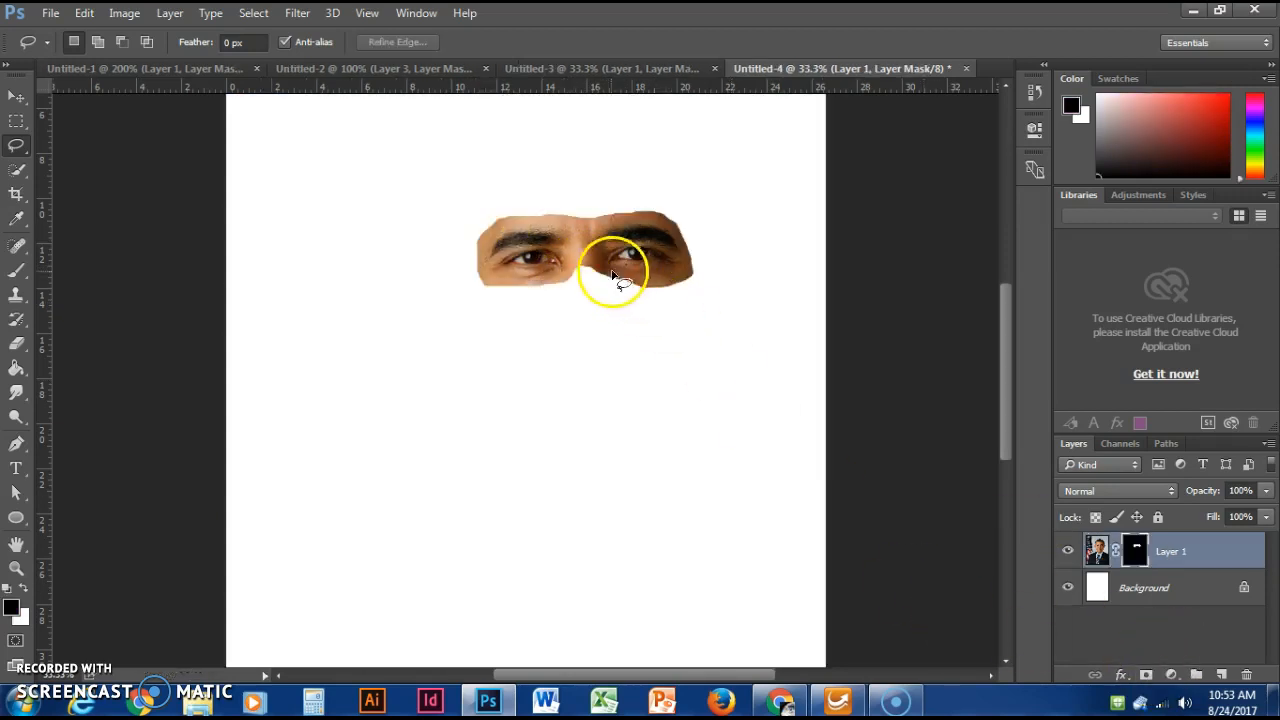
Move the masked eyes and eyebrows from Untitled-4 into Untitled-2.
{"action": "left_click", "coordinate": [16, 97]}
{"action": "left_click_drag", "start_coordinate": [662, 250], "coordinate": [548, 248]}
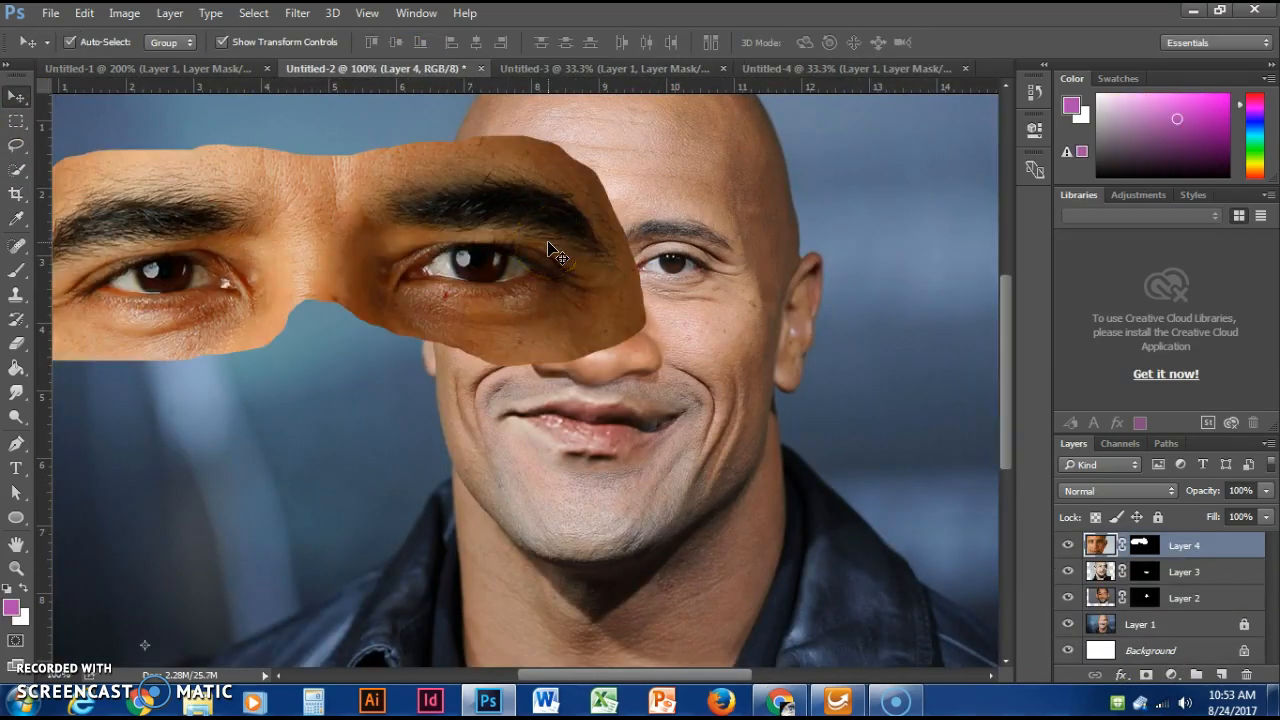
{"action": "key", "text": "ctrl+minus"}
{"action": "key", "text": "ctrl+minus"}
{"action": "key", "text": "ctrl+minus"}
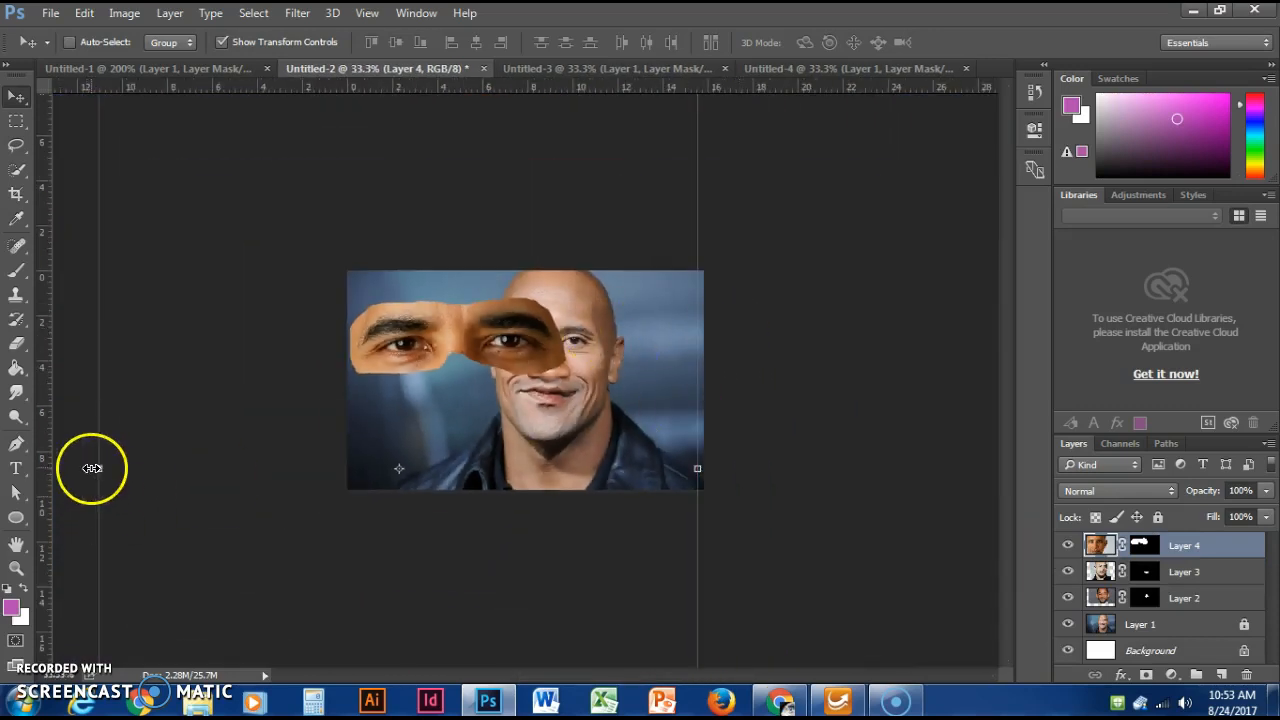
Scale the pasted eyes to about 51.57%, place them over the face's own eyes, and rotate them to about 4.3°.
{"action": "left_click_drag", "start_coordinate": [504, 345], "coordinate": [640, 470]}
{"action": "left_click_drag", "start_coordinate": [265, 210], "coordinate": [501, 219]}
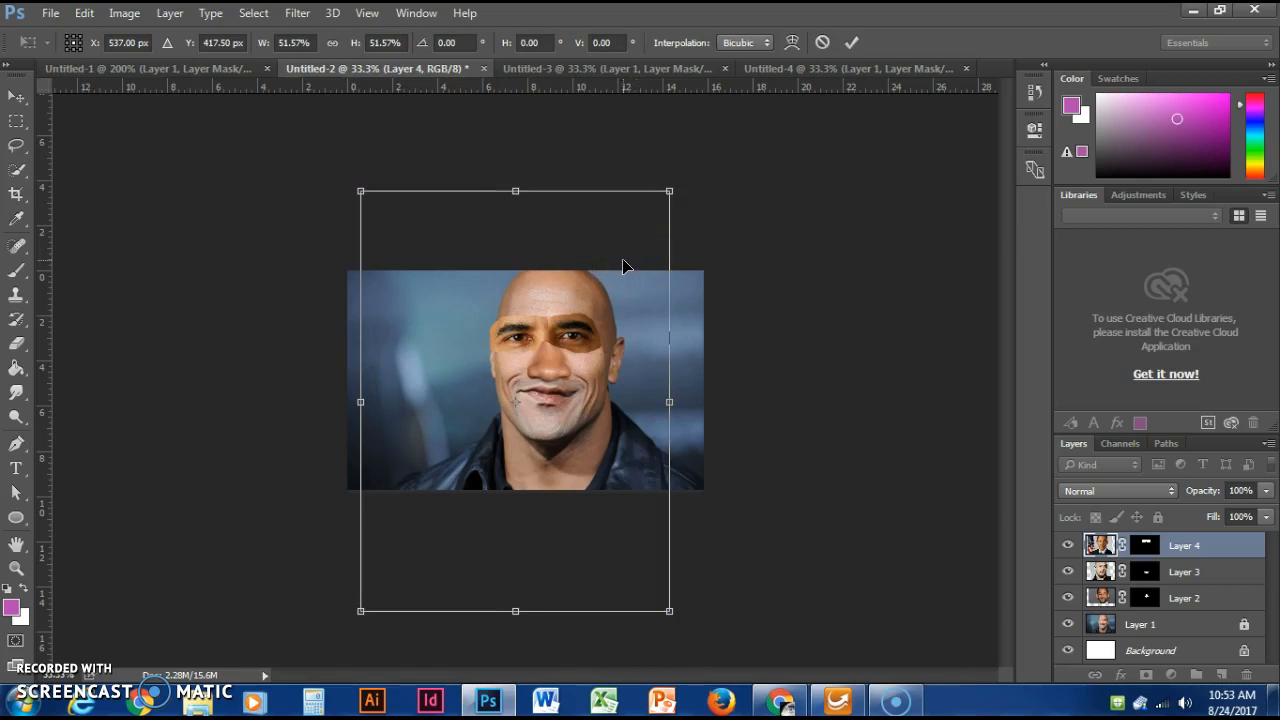
{"action": "left_click_drag", "start_coordinate": [694, 189], "coordinate": [710, 203]}
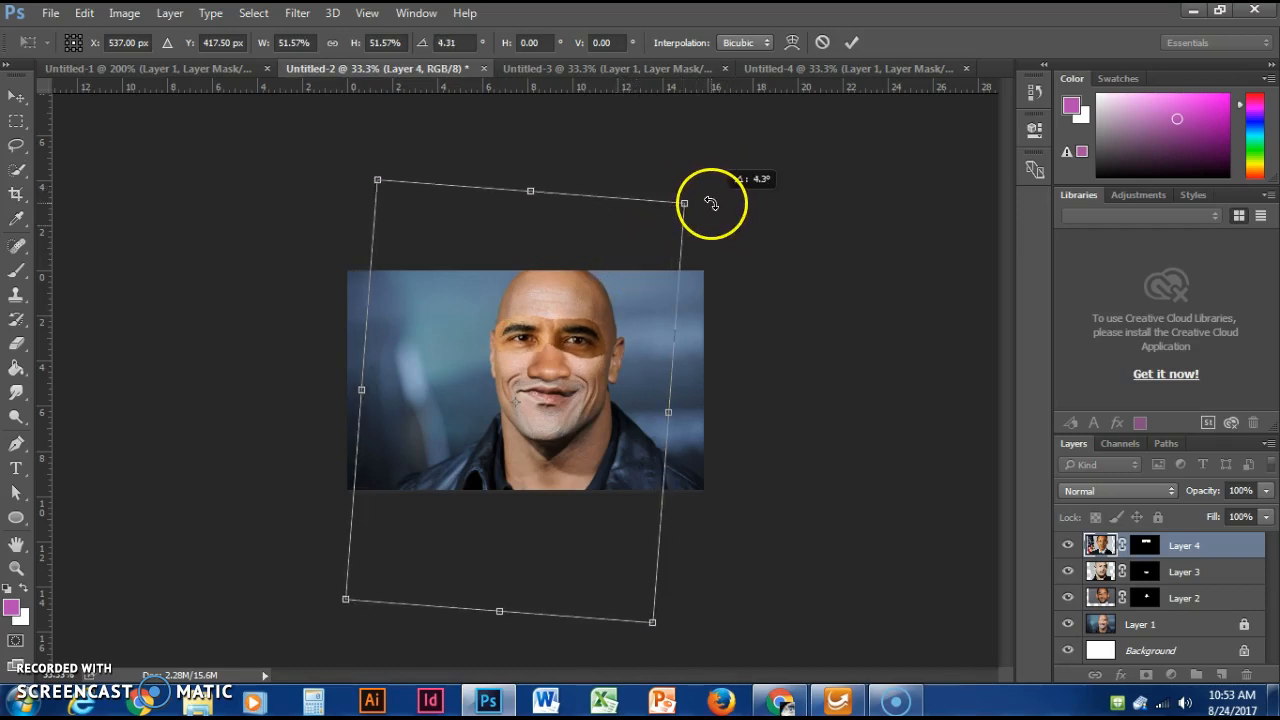
{"action": "left_click", "coordinate": [851, 43]}
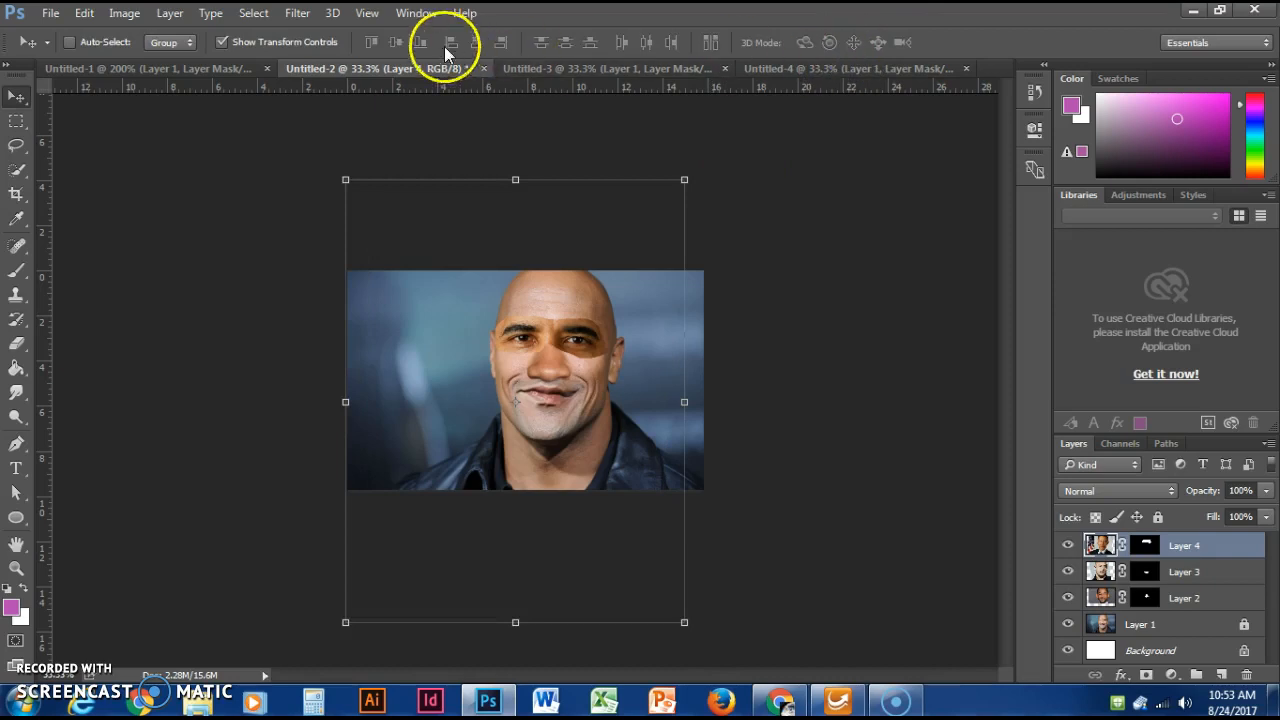
Turn off the transform controls, shift the pasted eyes slightly into alignment with the face, and turn the controls back on.
{"action": "left_click", "coordinate": [222, 42]}
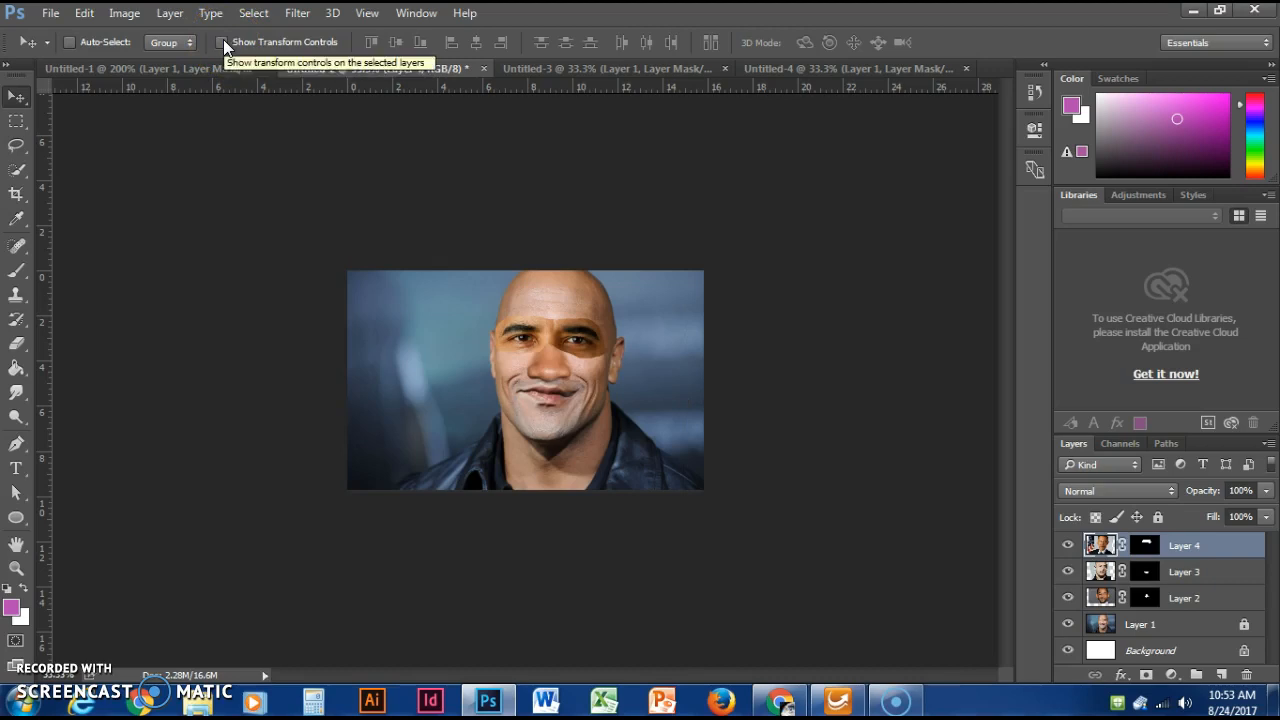
{"action": "left_click_drag", "start_coordinate": [588, 300], "coordinate": [574, 335]}
{"action": "left_click", "coordinate": [222, 42]}
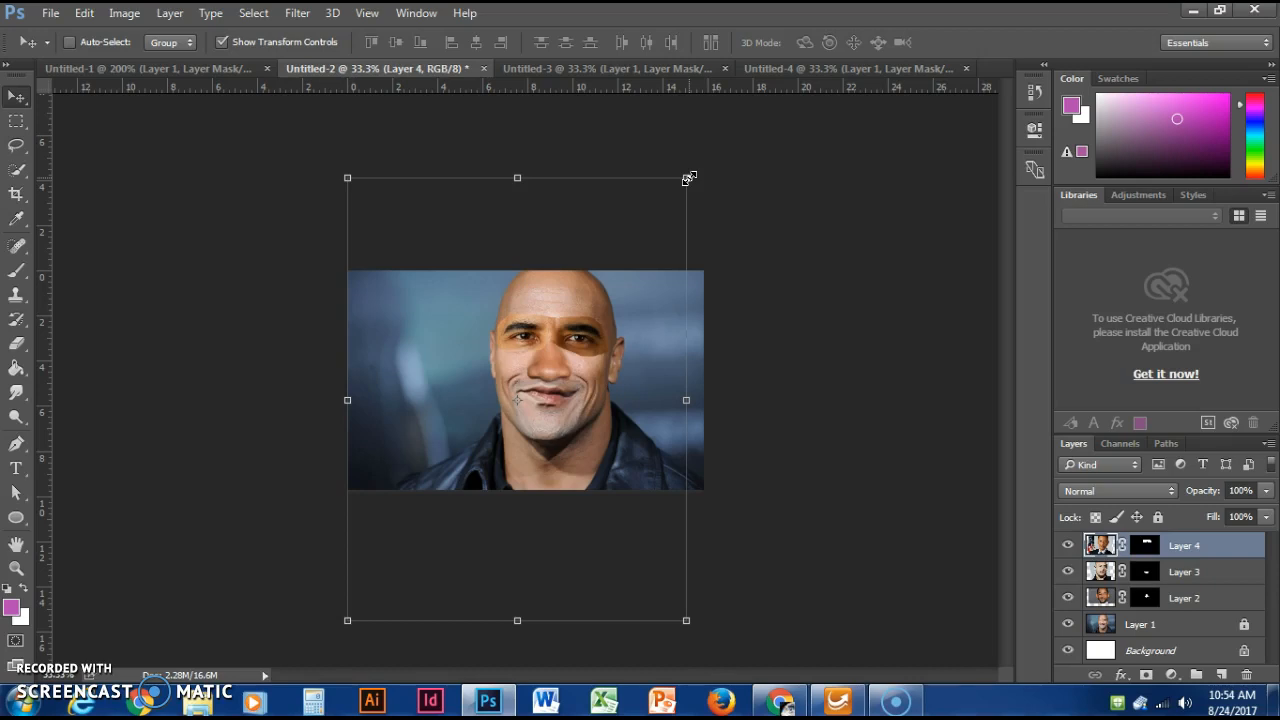
Paint black on Layer 4's mask with an 80 px brush to blend the skin around the pasted eyes and eyebrows.
{"action": "key", "text": "ctrl+1"}
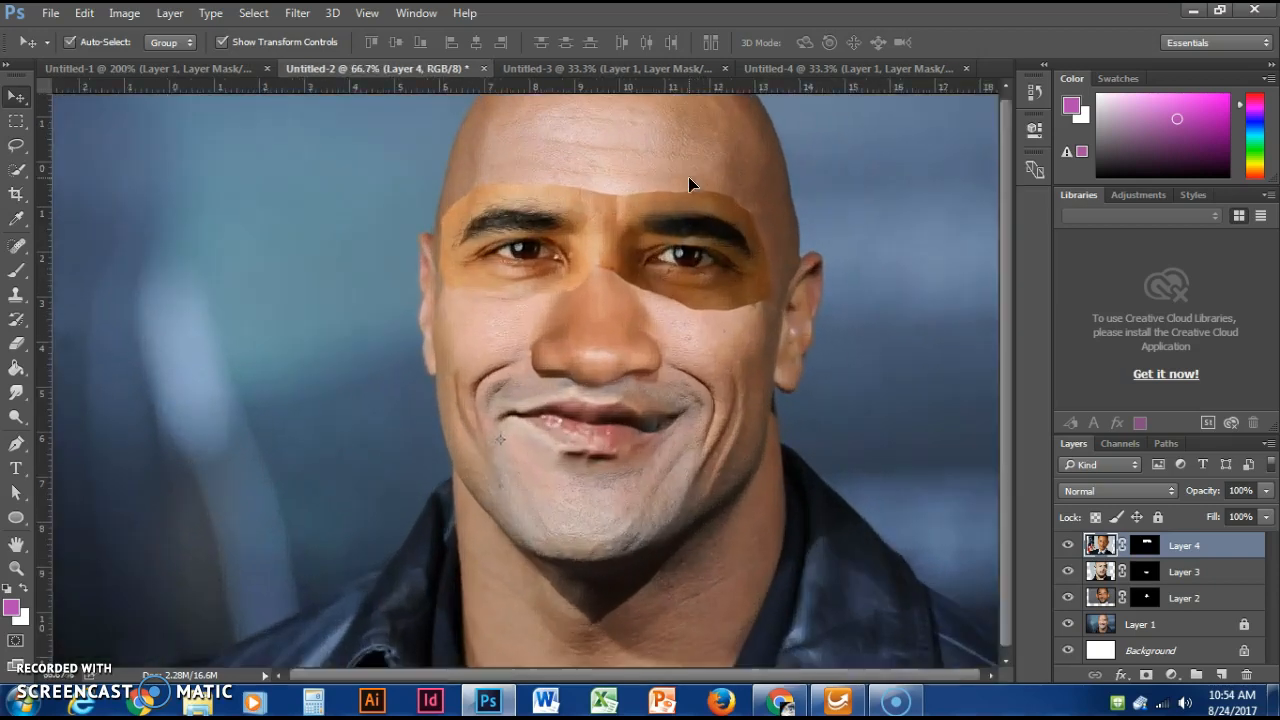
{"action": "left_click", "coordinate": [1145, 545]}
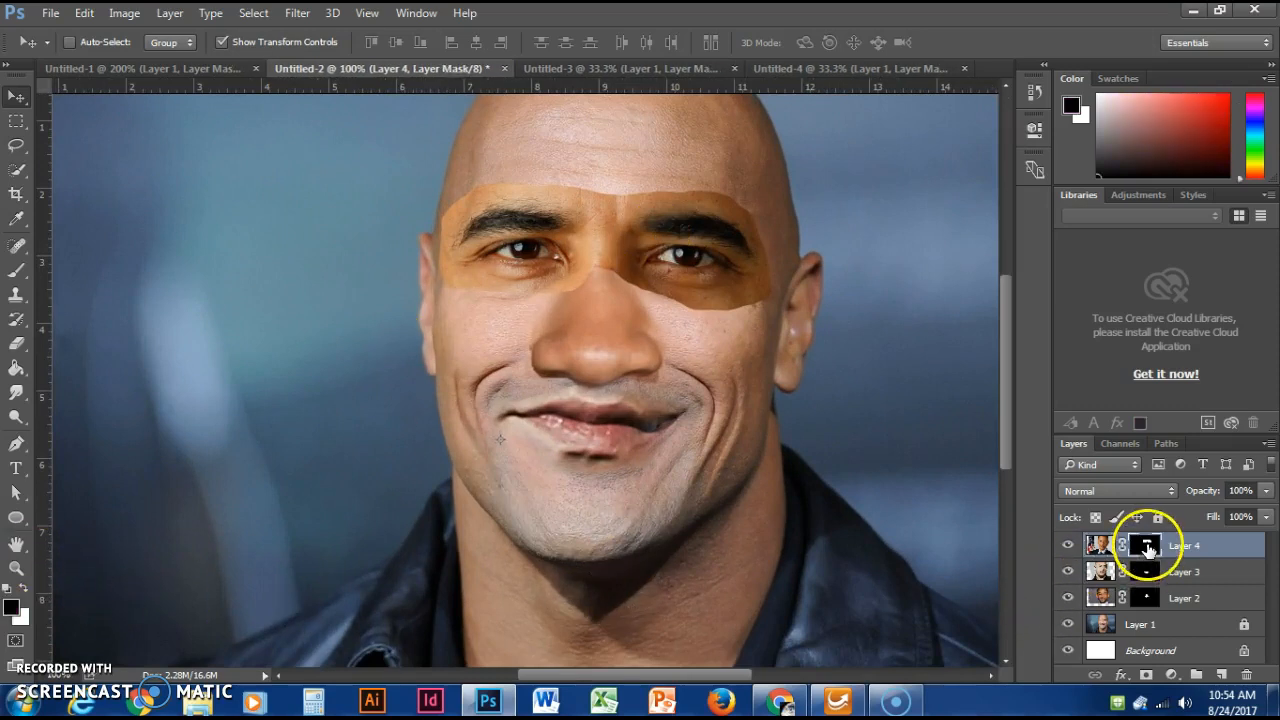
{"action": "left_click", "coordinate": [17, 271]}
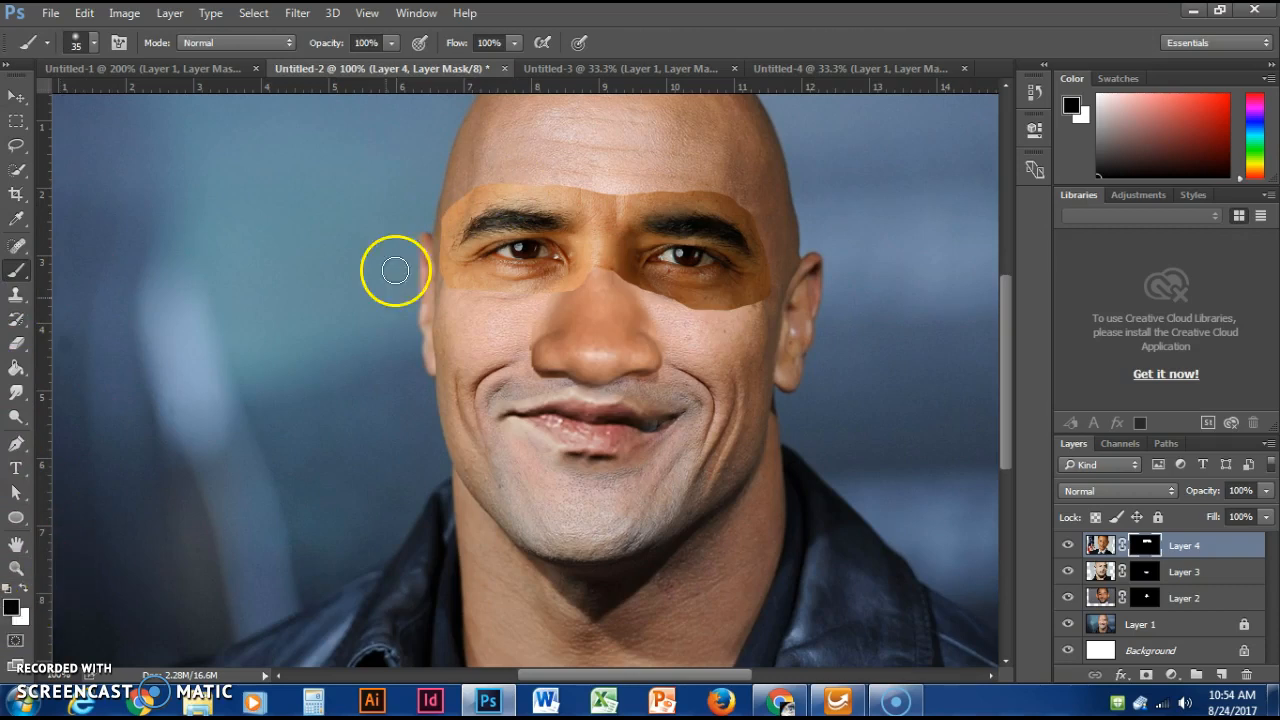
{"action": "key", "text": "bracketright"}
{"action": "key", "text": "bracketright"}
{"action": "key", "text": "bracketright"}
{"action": "key", "text": "bracketright"}
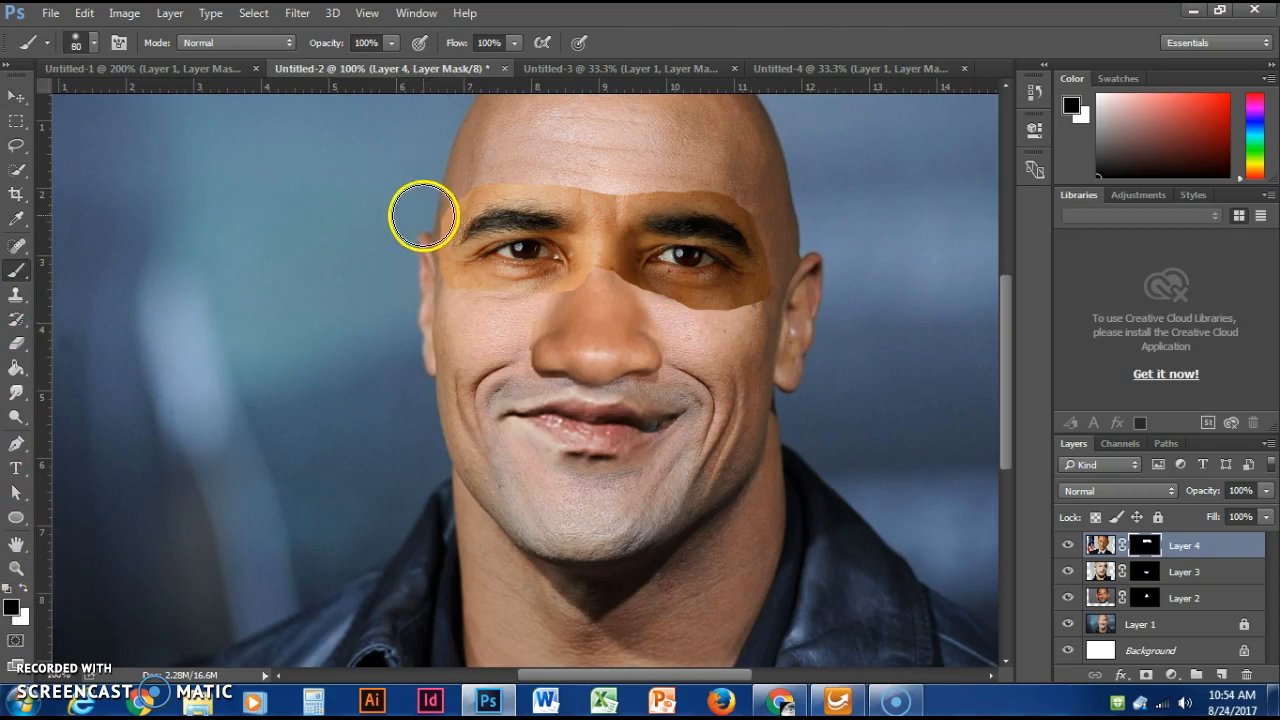
{"action": "mouse_move", "coordinate": [420, 210]}
{"action": "left_mouse_down"}
{"action": "mouse_move", "coordinate": [415, 284]}
{"action": "mouse_move", "coordinate": [410, 246]}
{"action": "mouse_move", "coordinate": [469, 165]}
{"action": "mouse_move", "coordinate": [543, 157]}
{"action": "mouse_move", "coordinate": [633, 181]}
{"action": "mouse_move", "coordinate": [597, 179]}
{"action": "mouse_move", "coordinate": [754, 178]}
{"action": "mouse_move", "coordinate": [797, 222]}
{"action": "mouse_move", "coordinate": [804, 257]}
{"action": "mouse_move", "coordinate": [795, 309]}
{"action": "mouse_move", "coordinate": [769, 307]}
{"action": "mouse_move", "coordinate": [754, 329]}
{"action": "mouse_move", "coordinate": [800, 274]}
{"action": "mouse_move", "coordinate": [800, 245]}
{"action": "mouse_move", "coordinate": [755, 182]}
{"action": "mouse_move", "coordinate": [780, 211]}
{"action": "mouse_move", "coordinate": [749, 338]}
{"action": "mouse_move", "coordinate": [726, 347]}
{"action": "mouse_move", "coordinate": [726, 328]}
{"action": "mouse_move", "coordinate": [719, 341]}
{"action": "mouse_move", "coordinate": [592, 293]}
{"action": "mouse_move", "coordinate": [550, 315]}
{"action": "mouse_move", "coordinate": [619, 298]}
{"action": "mouse_move", "coordinate": [656, 317]}
{"action": "mouse_move", "coordinate": [764, 312]}
{"action": "mouse_move", "coordinate": [749, 343]}
{"action": "mouse_move", "coordinate": [497, 321]}
{"action": "mouse_move", "coordinate": [450, 302]}
{"action": "mouse_move", "coordinate": [477, 356]}
{"action": "mouse_move", "coordinate": [466, 276]}
{"action": "left_mouse_up"}
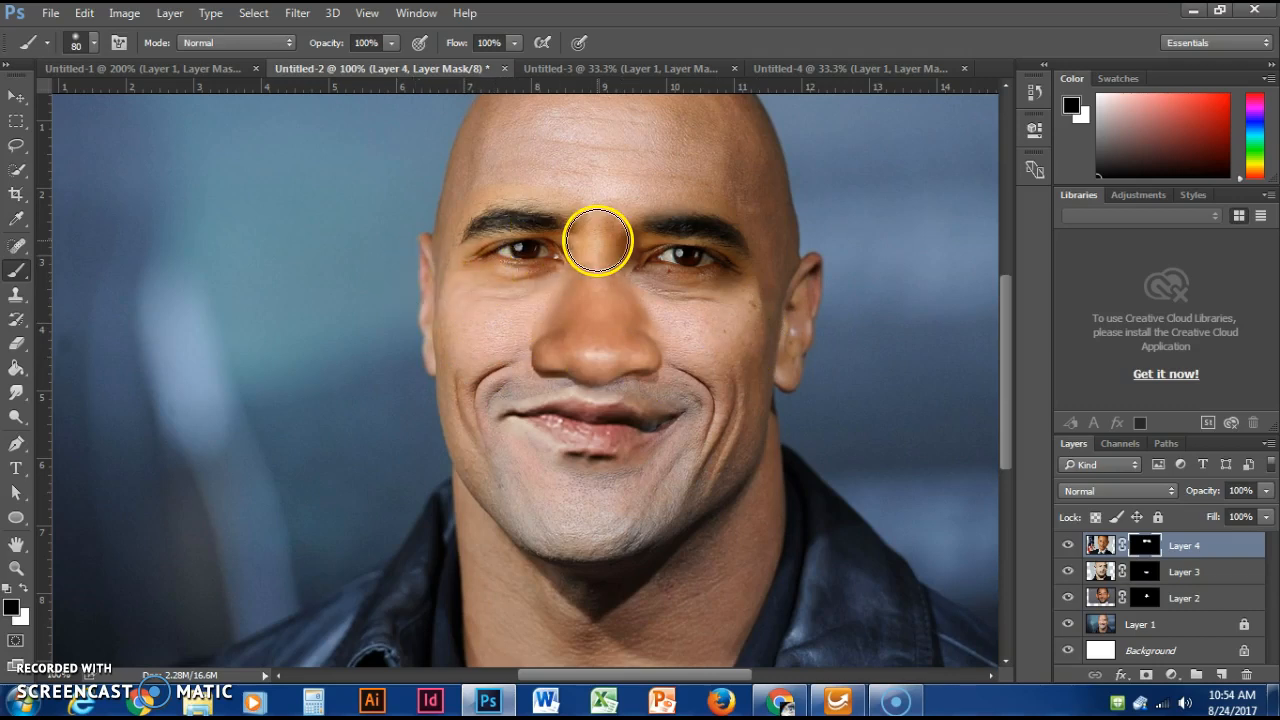
Apply a Hue/Saturation adjustment to the eye image on Layer 4 with hue -10 and saturation -40.
{"action": "left_click", "coordinate": [1165, 597]}
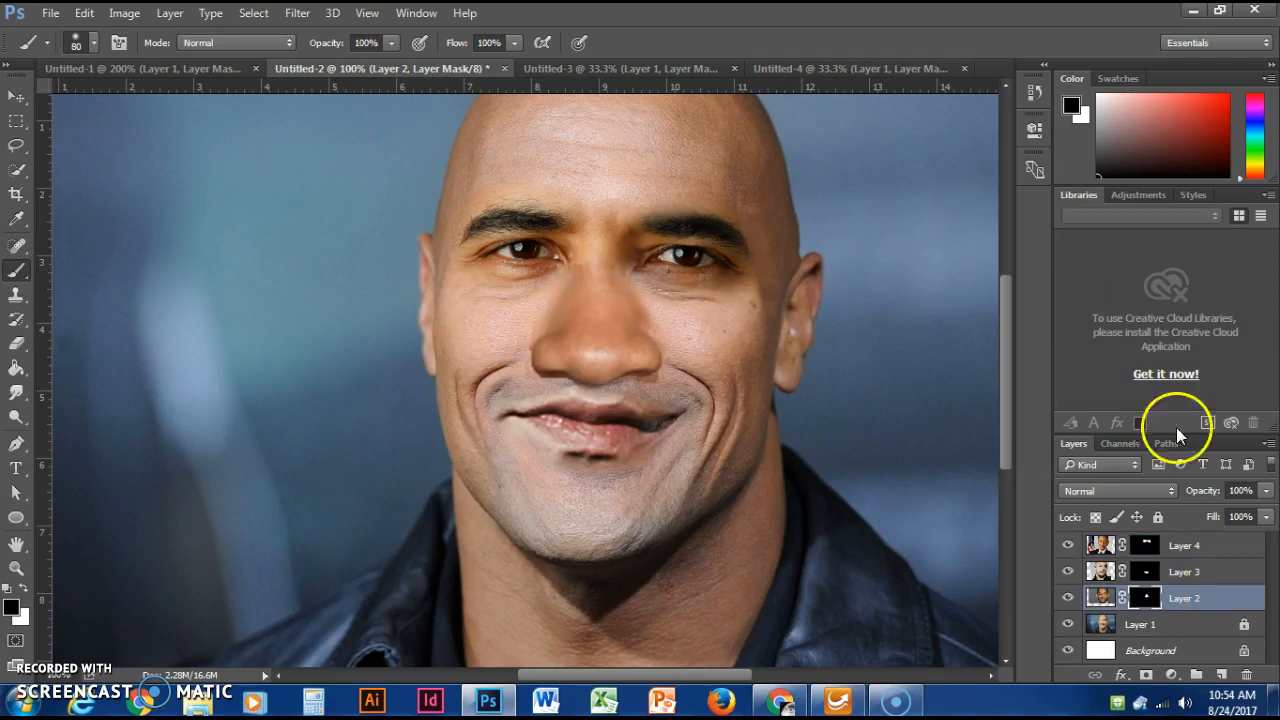
{"action": "left_click", "coordinate": [1228, 571]}
{"action": "left_click", "coordinate": [1212, 546]}
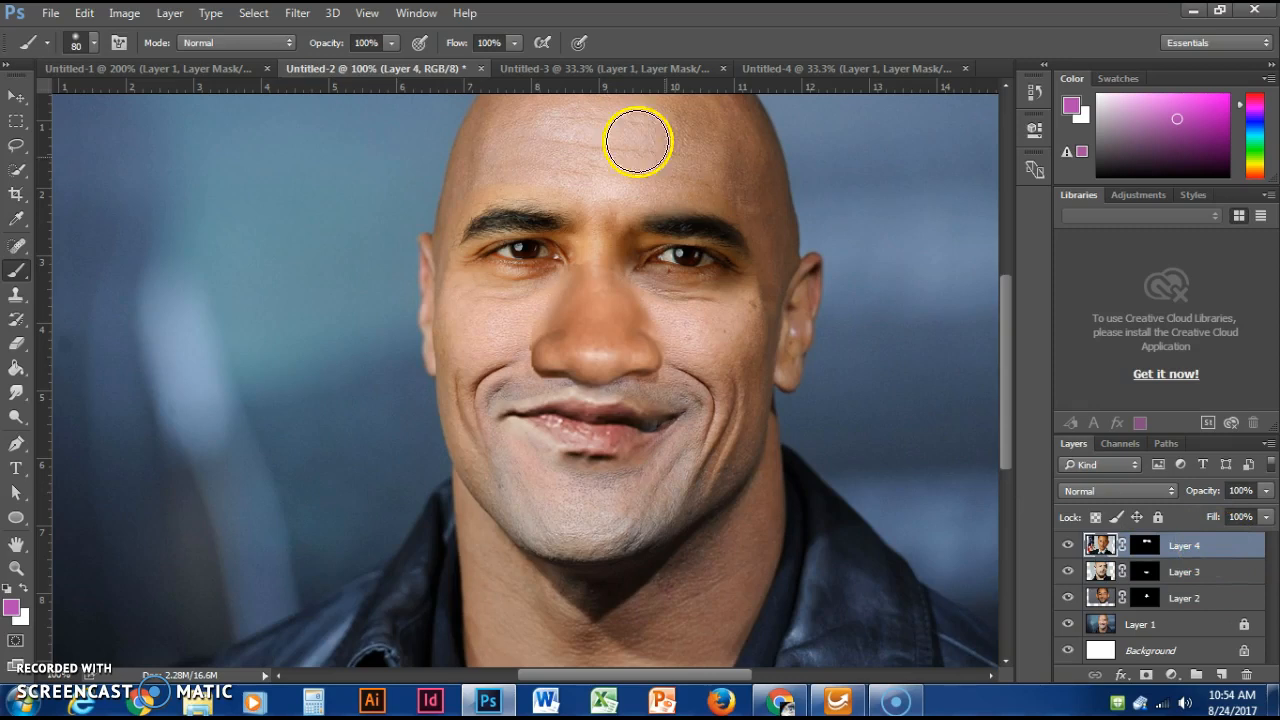
{"action": "left_click", "coordinate": [110, 14]}
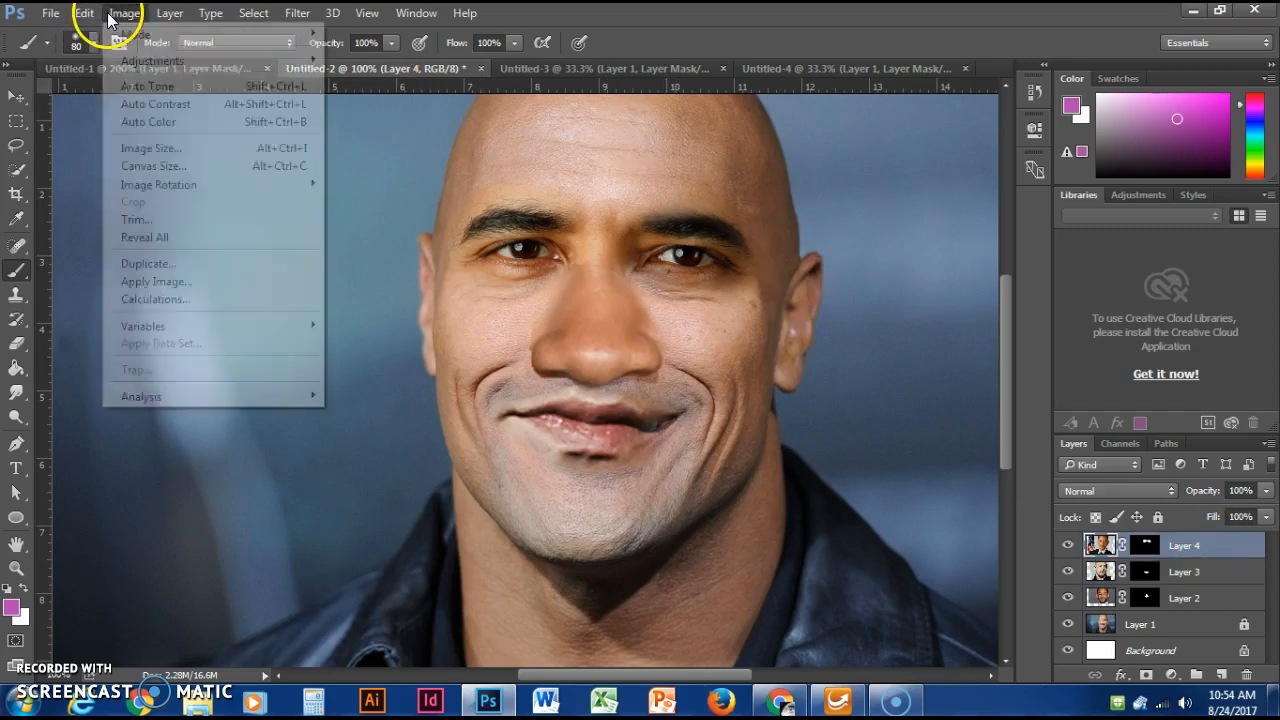
{"action": "mouse_move", "coordinate": [160, 60]}
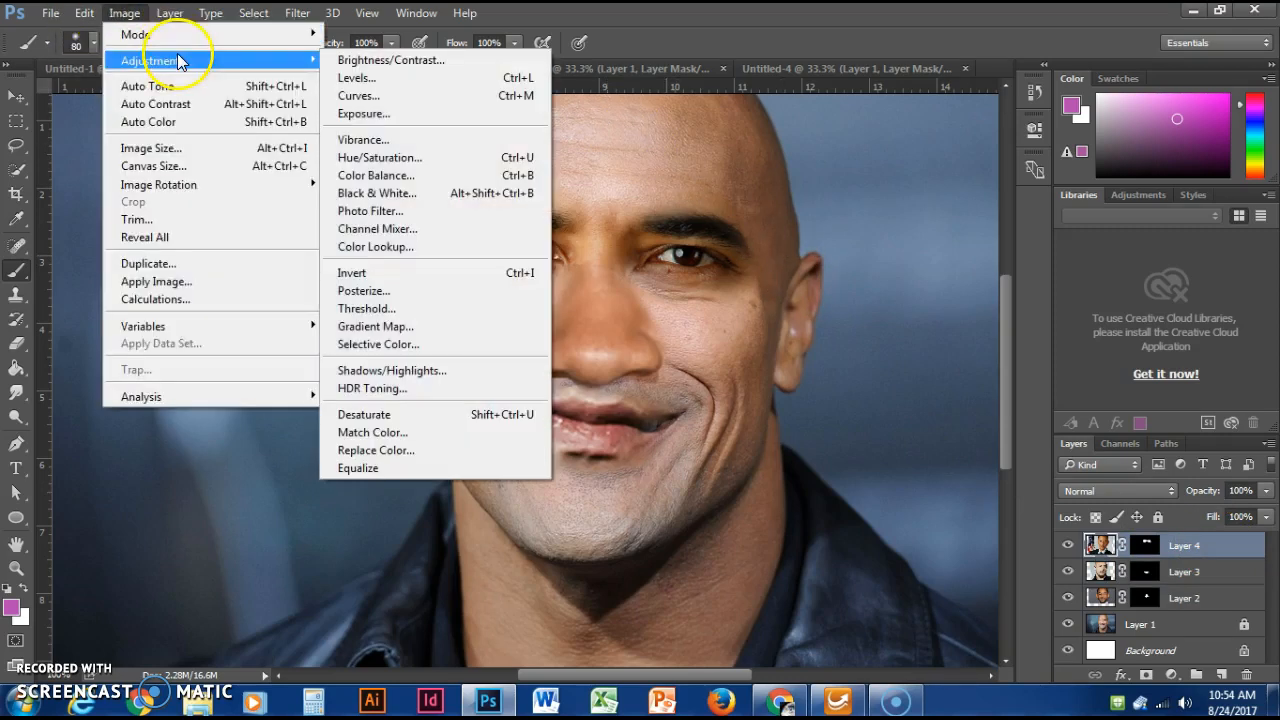
{"action": "left_click", "coordinate": [422, 160]}
{"action": "left_click_drag", "start_coordinate": [845, 158], "coordinate": [1048, 275]}
{"action": "left_click_drag", "start_coordinate": [1068, 434], "coordinate": [1053, 436]}
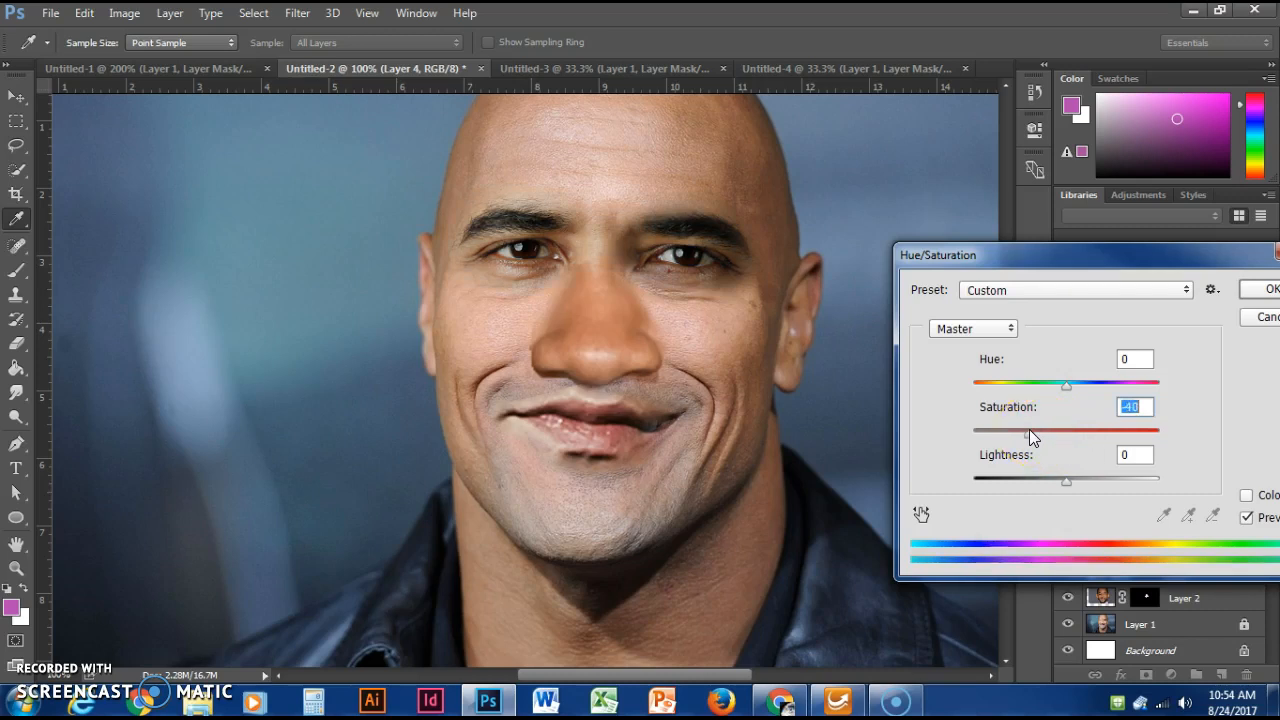
{"action": "left_click", "coordinate": [1057, 385]}
{"action": "left_click", "coordinate": [1124, 357]}
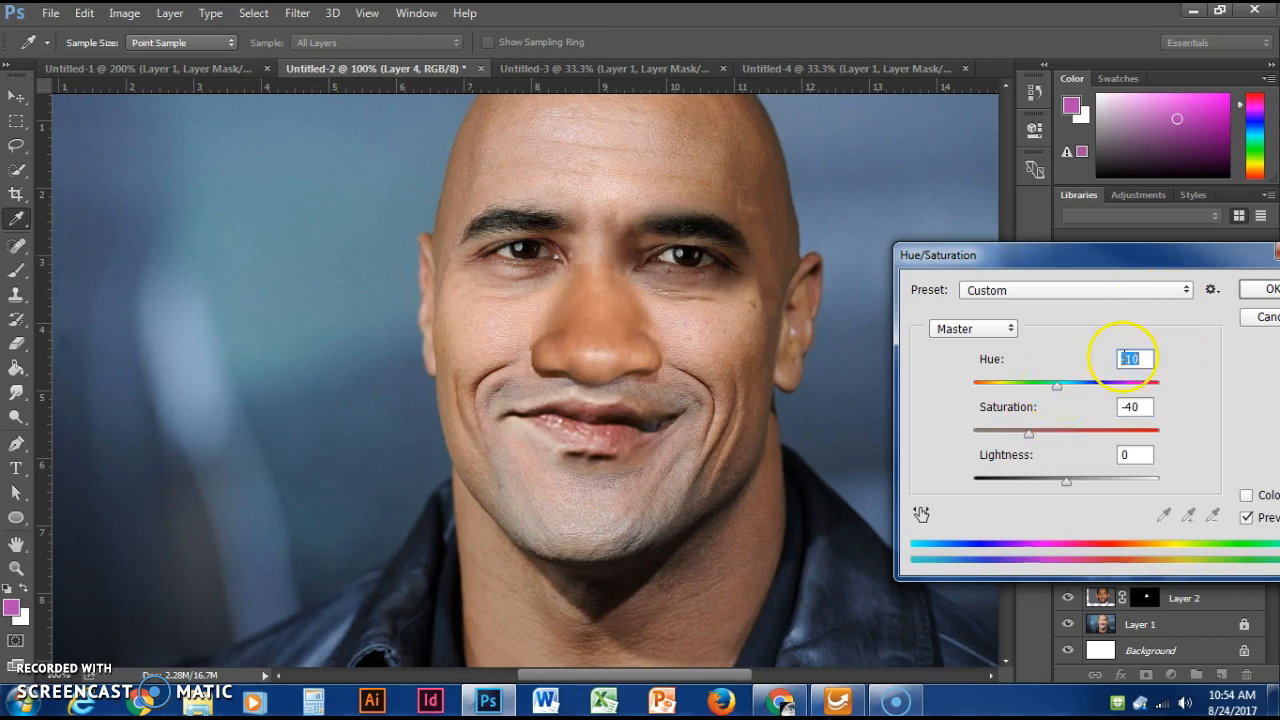
{"action": "left_click_drag", "start_coordinate": [1211, 262], "coordinate": [1175, 264]}
{"action": "left_click", "coordinate": [1240, 289]}
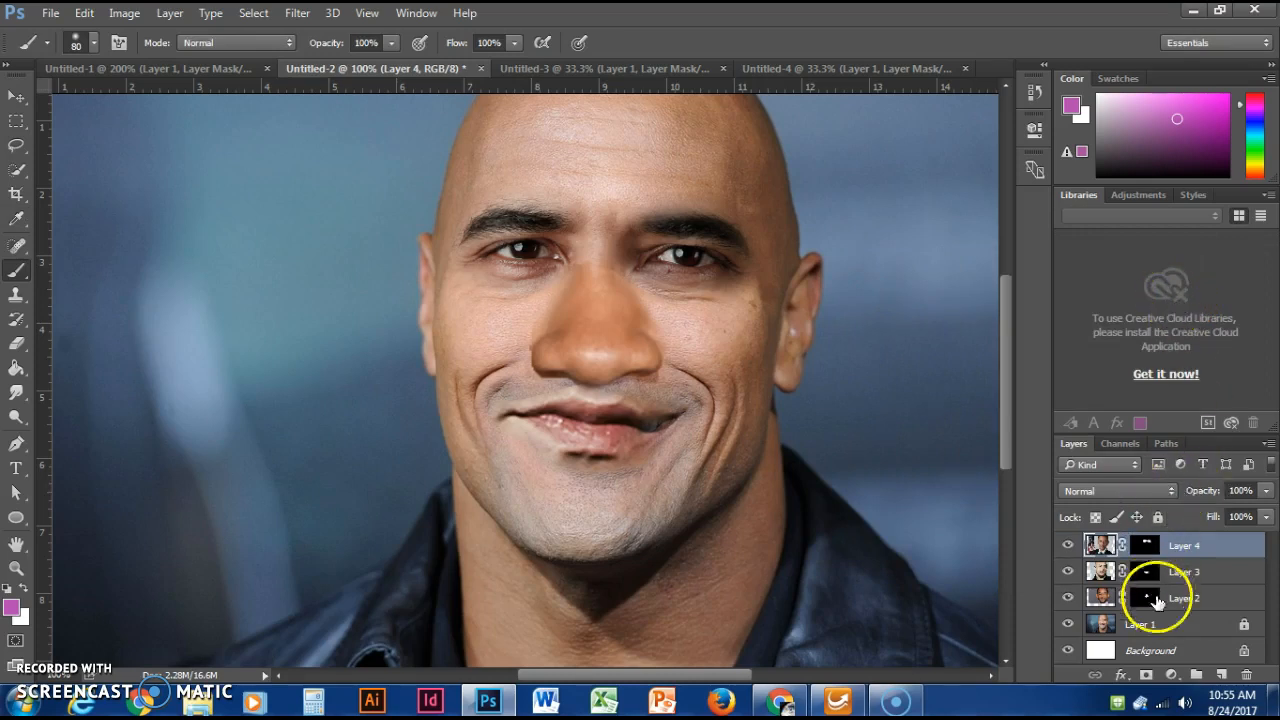
Apply a Hue/Saturation adjustment to the nose image on Layer 2 with hue -6 and saturation -34.
{"action": "left_click", "coordinate": [1222, 598]}
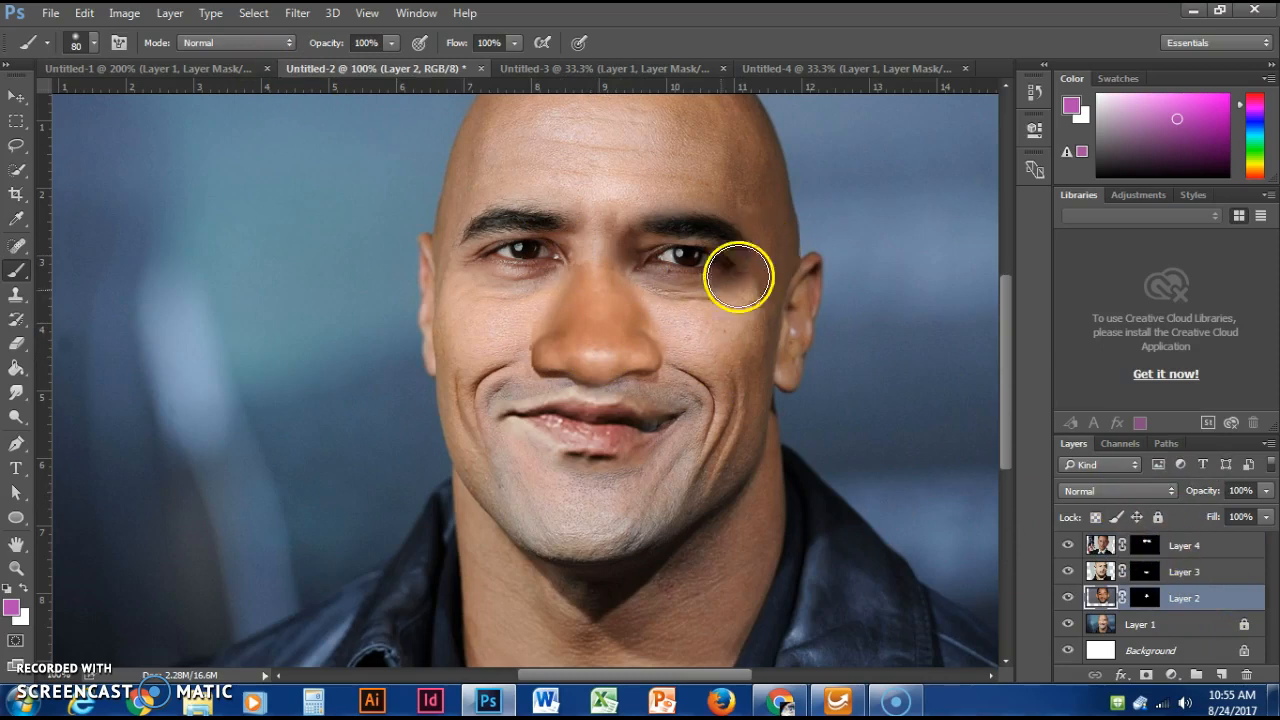
{"action": "left_click", "coordinate": [124, 13]}
{"action": "mouse_move", "coordinate": [290, 57]}
{"action": "left_click", "coordinate": [367, 160]}
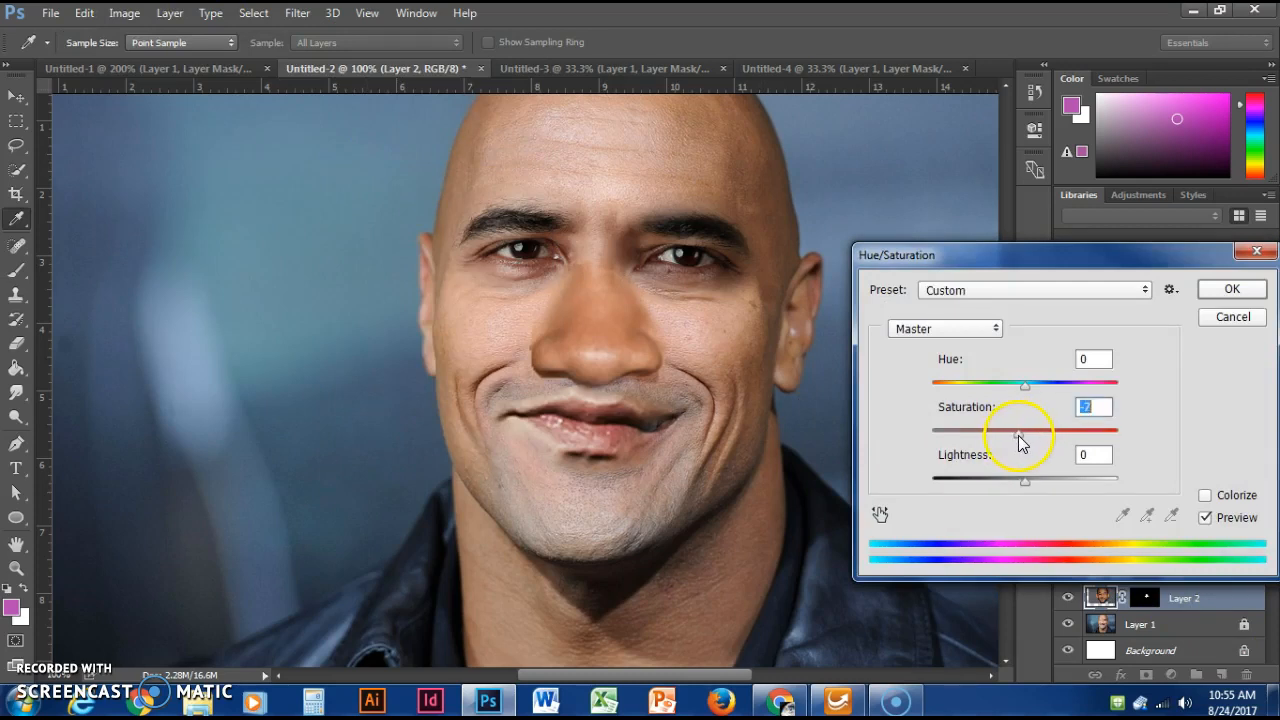
{"action": "left_click_drag", "start_coordinate": [1013, 437], "coordinate": [993, 434]}
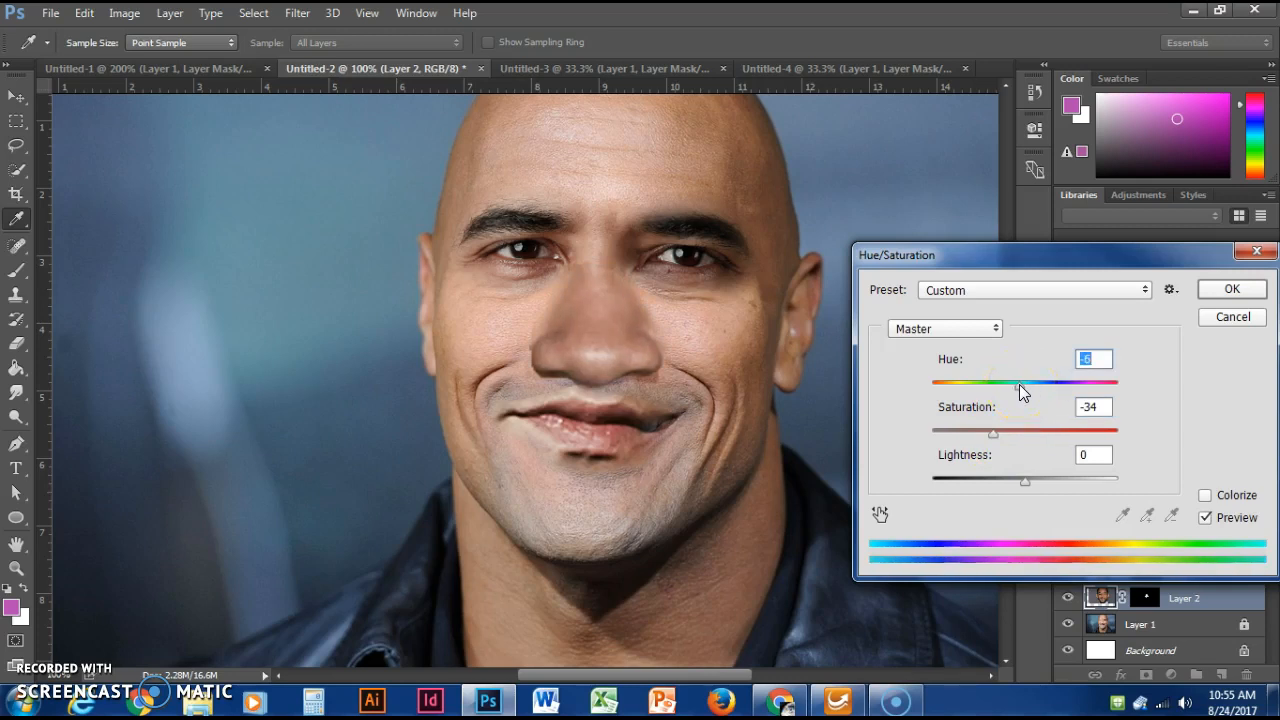
{"action": "left_click", "coordinate": [1232, 289]}
Paint black on Layer 2's mask with a 35 to 45 px brush to blend the sides and bridge of the nose.
{"action": "key", "text": "b"}
{"action": "key", "text": "bracketleft"}
{"action": "key", "text": "bracketleft"}
{"action": "key", "text": "bracketleft"}
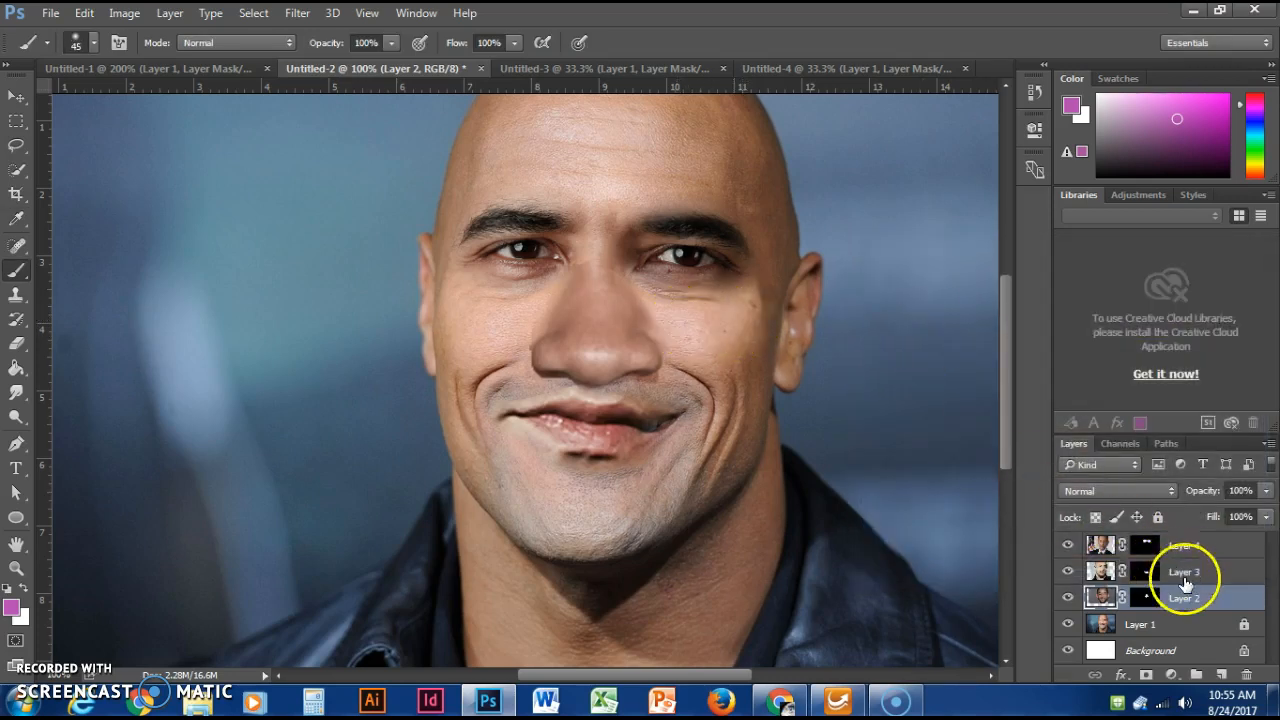
{"action": "left_click", "coordinate": [1148, 597]}
{"action": "key", "text": "bracketleft"}
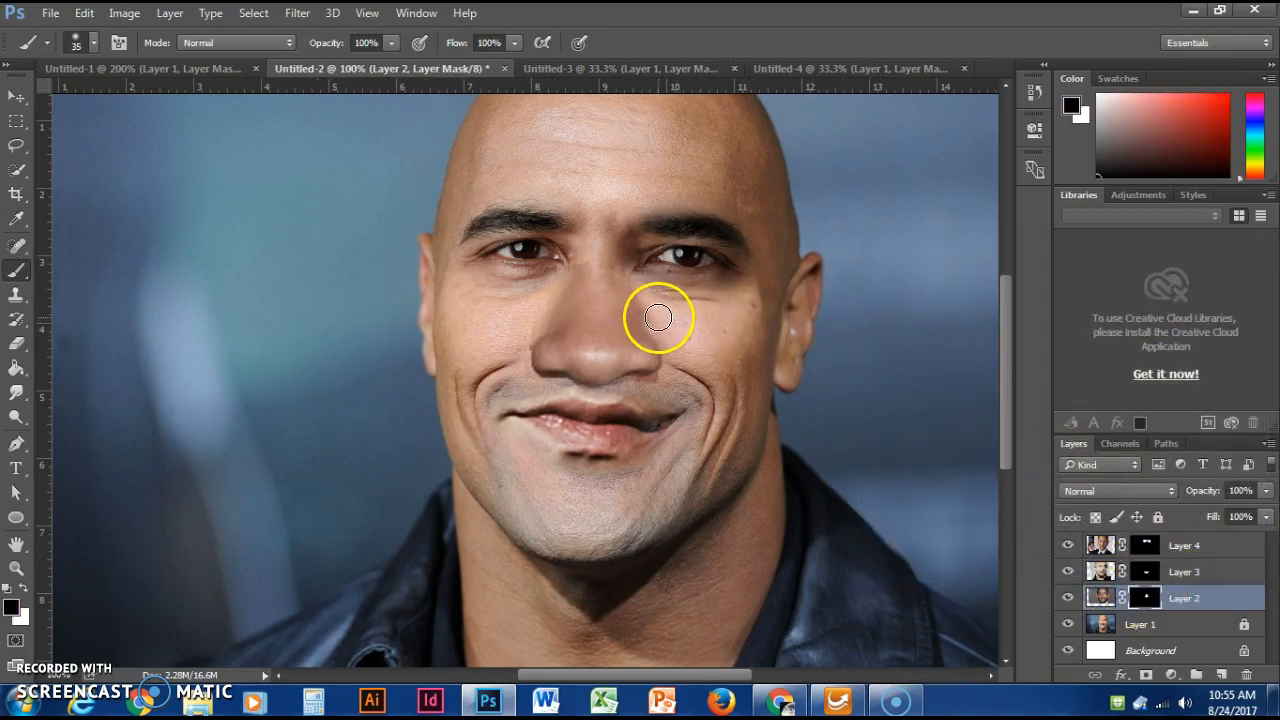
{"action": "left_click_drag", "start_coordinate": [655, 306], "coordinate": [631, 281]}
{"action": "mouse_move", "coordinate": [540, 325]}
{"action": "left_mouse_down"}
{"action": "mouse_move", "coordinate": [523, 329]}
{"action": "mouse_move", "coordinate": [582, 251]}
{"action": "mouse_move", "coordinate": [634, 284]}
{"action": "mouse_move", "coordinate": [647, 311]}
{"action": "left_mouse_up"}
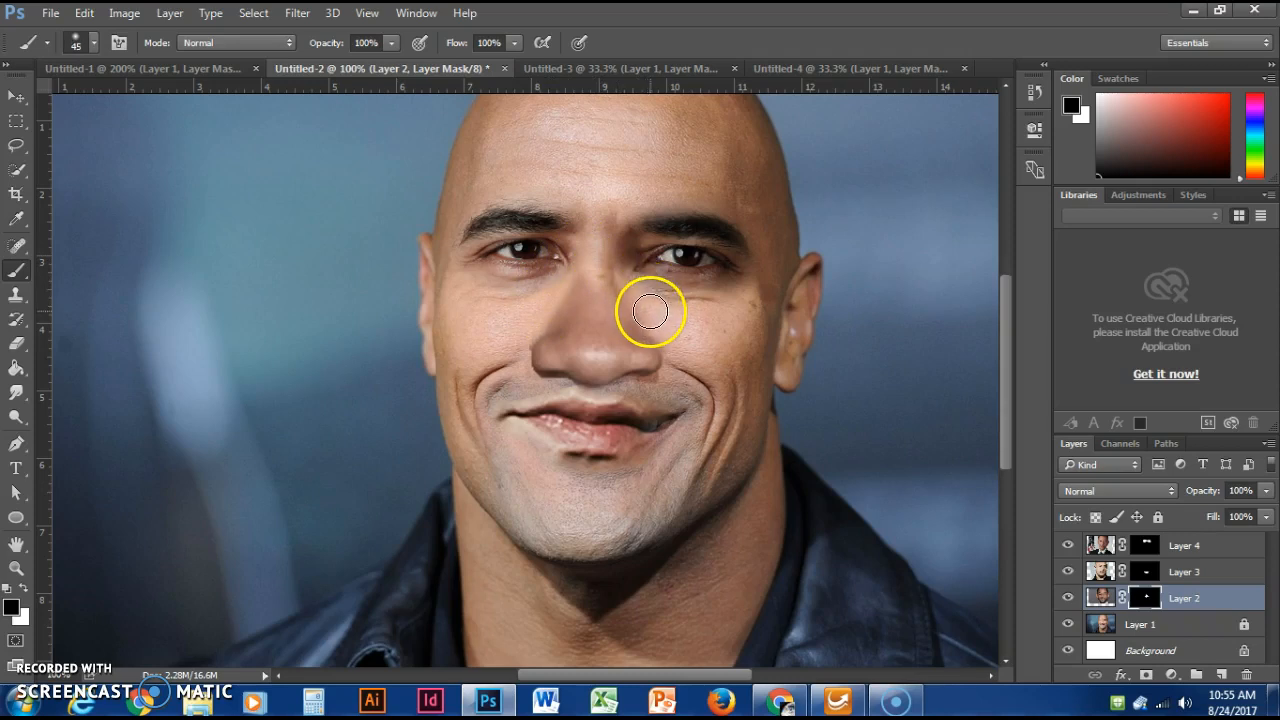
{"action": "mouse_move", "coordinate": [641, 301]}
{"action": "left_mouse_down"}
{"action": "mouse_move", "coordinate": [582, 300]}
{"action": "mouse_move", "coordinate": [549, 320]}
{"action": "mouse_move", "coordinate": [557, 283]}
{"action": "mouse_move", "coordinate": [623, 281]}
{"action": "left_mouse_up"}
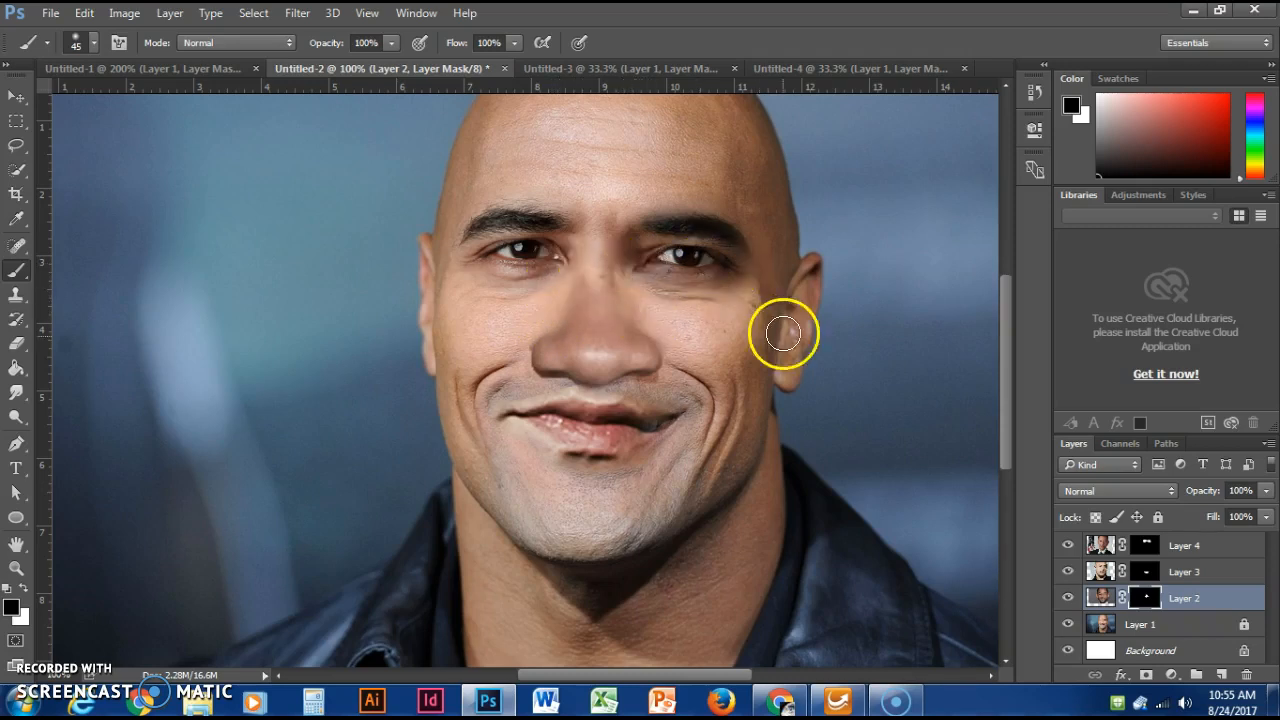
Widen the mouth on Layer 3 to 101.70%, rotate it to about -4.81°, and nudge it down and to the left.
{"action": "scroll", "coordinate": [775, 390], "scroll_direction": "down", "scroll_amount": 2}
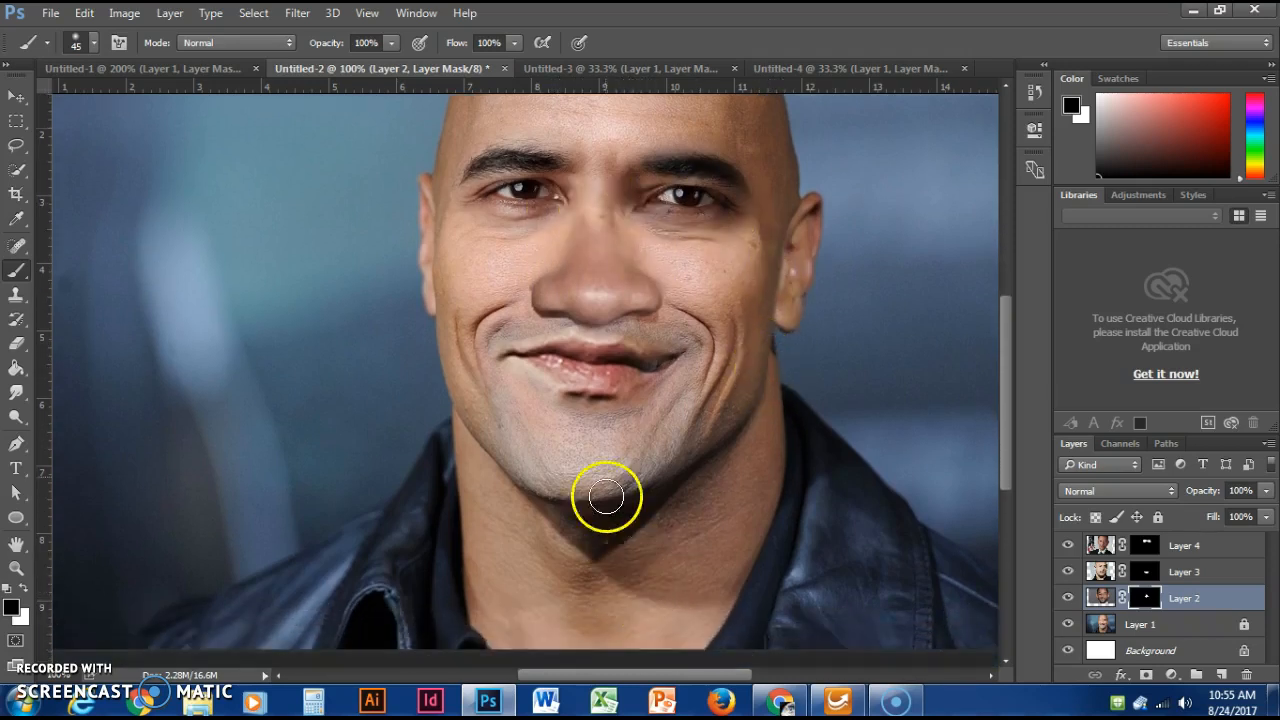
{"action": "left_click", "coordinate": [27, 94]}
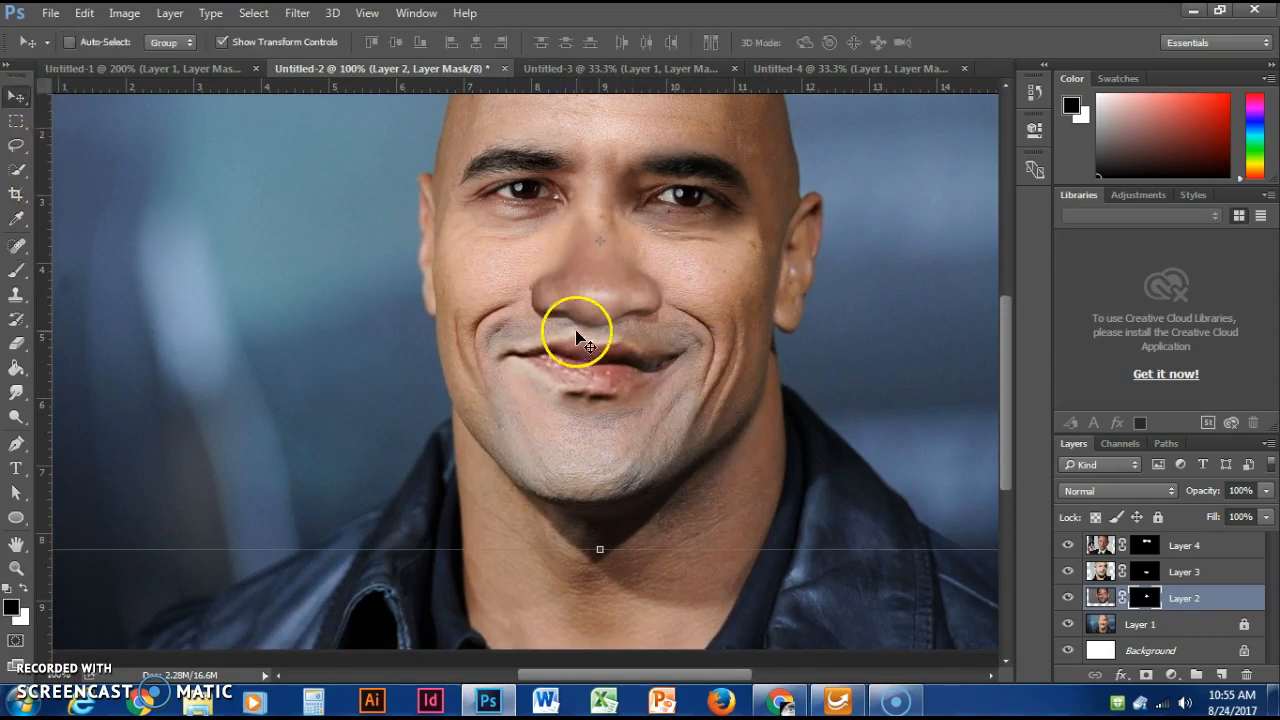
{"action": "left_click", "coordinate": [1165, 571]}
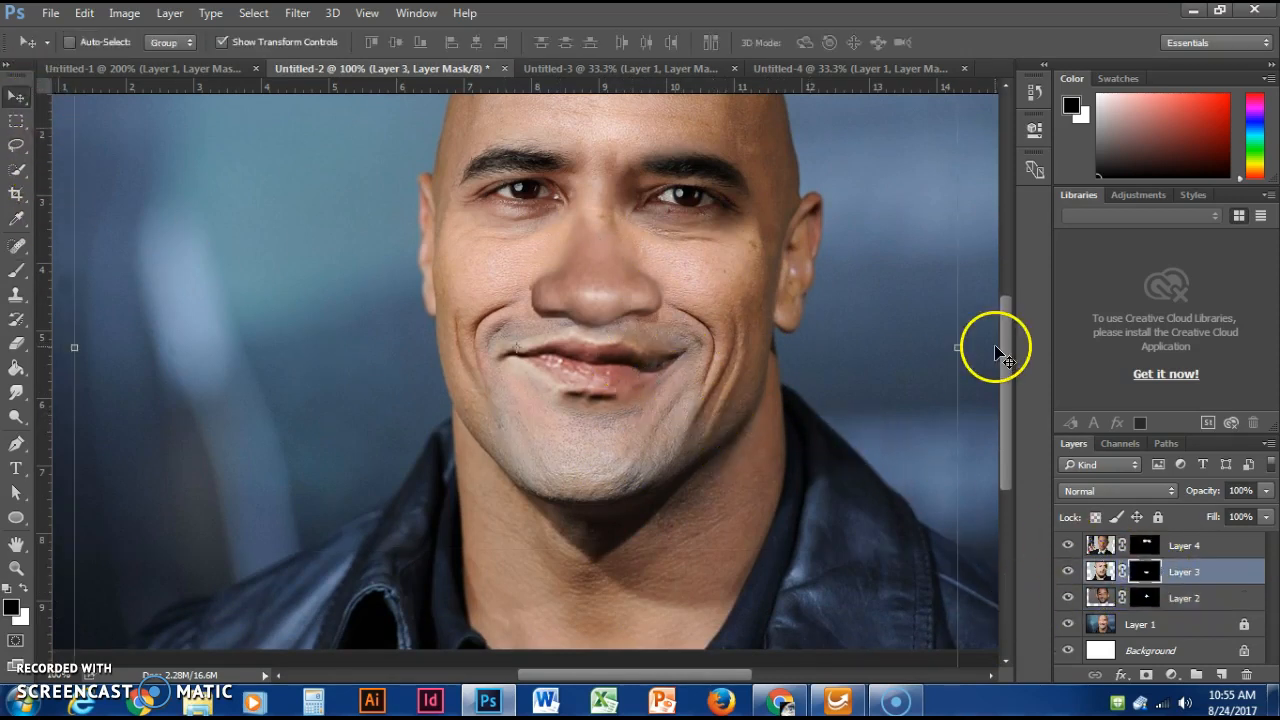
{"action": "left_click", "coordinate": [958, 348]}
{"action": "left_click_drag", "start_coordinate": [961, 352], "coordinate": [972, 312]}
{"action": "key", "text": "Down"}
{"action": "key", "text": "Down"}
{"action": "key", "text": "Down"}
{"action": "key", "text": "Down"}
{"action": "key", "text": "Left"}
{"action": "key", "text": "Left"}
{"action": "key", "text": "Left"}
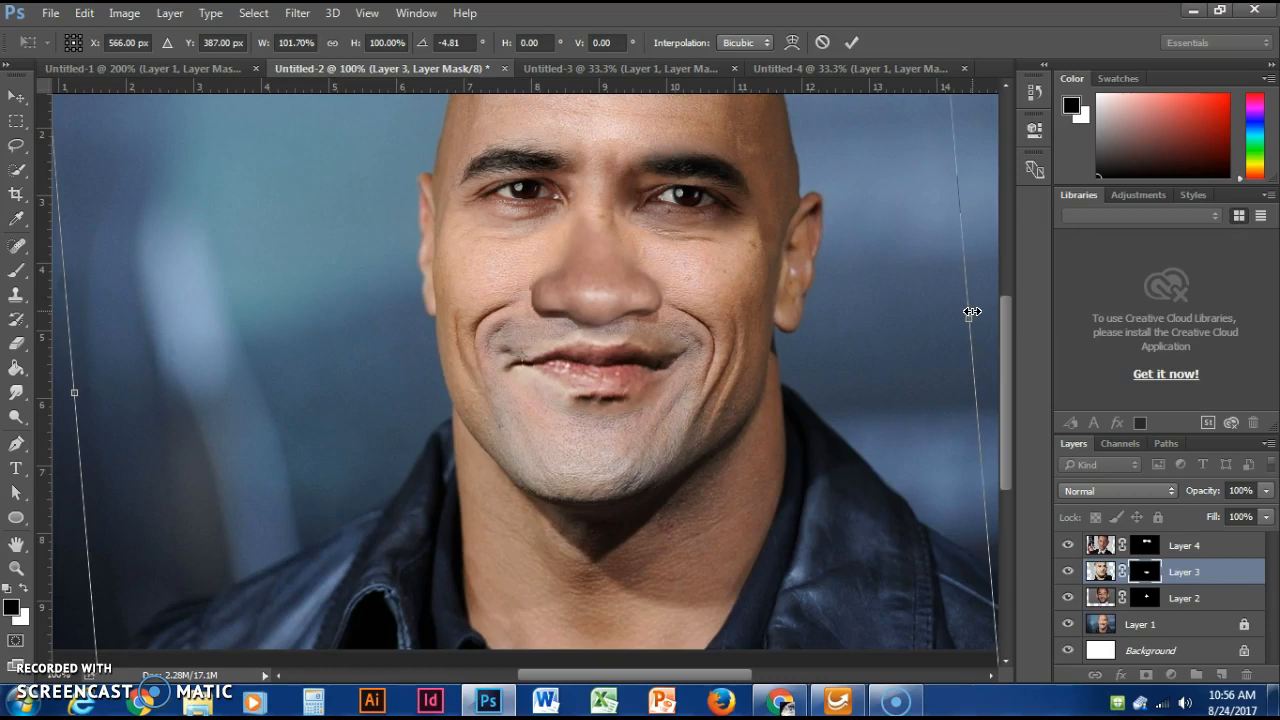
Nudge the mouth up slightly, set its rotation to about -2.39°, and apply the transform.
{"action": "key", "text": "Up"}
{"action": "key", "text": "Up"}
{"action": "key", "text": "Up"}
{"action": "key", "text": "Down"}
{"action": "left_click", "coordinate": [972, 310]}
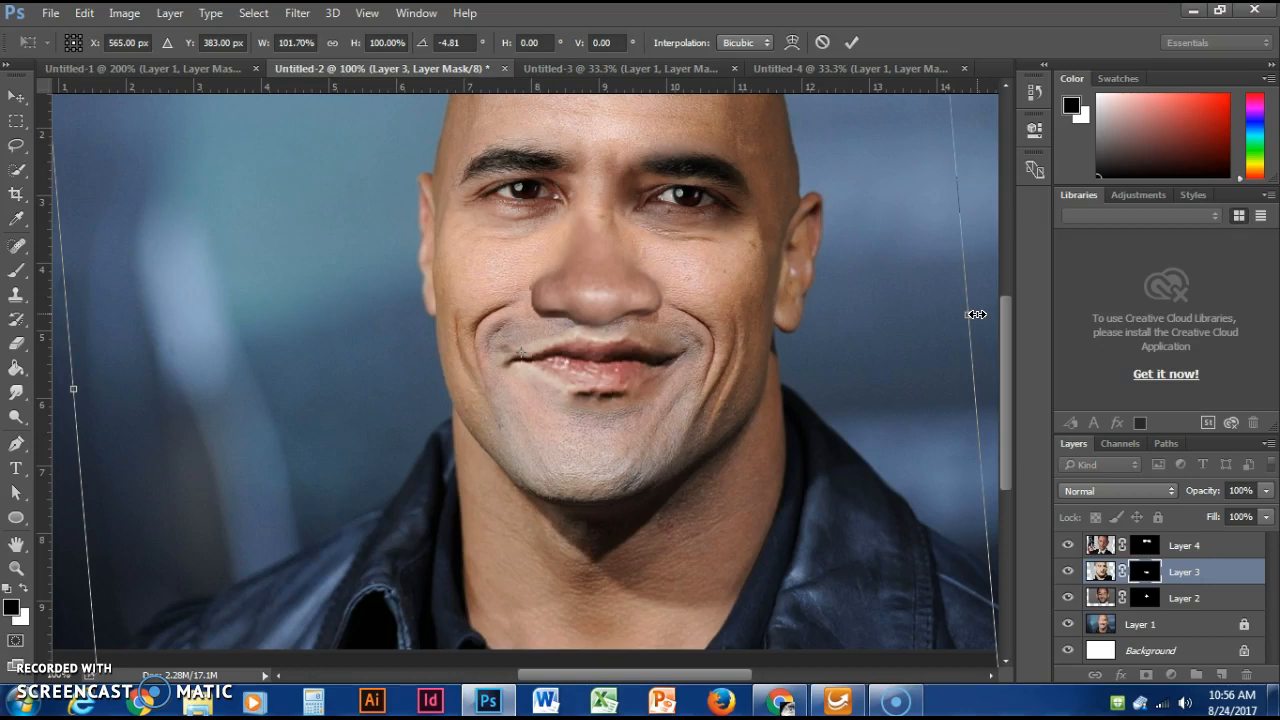
{"action": "left_click_drag", "start_coordinate": [986, 297], "coordinate": [987, 323]}
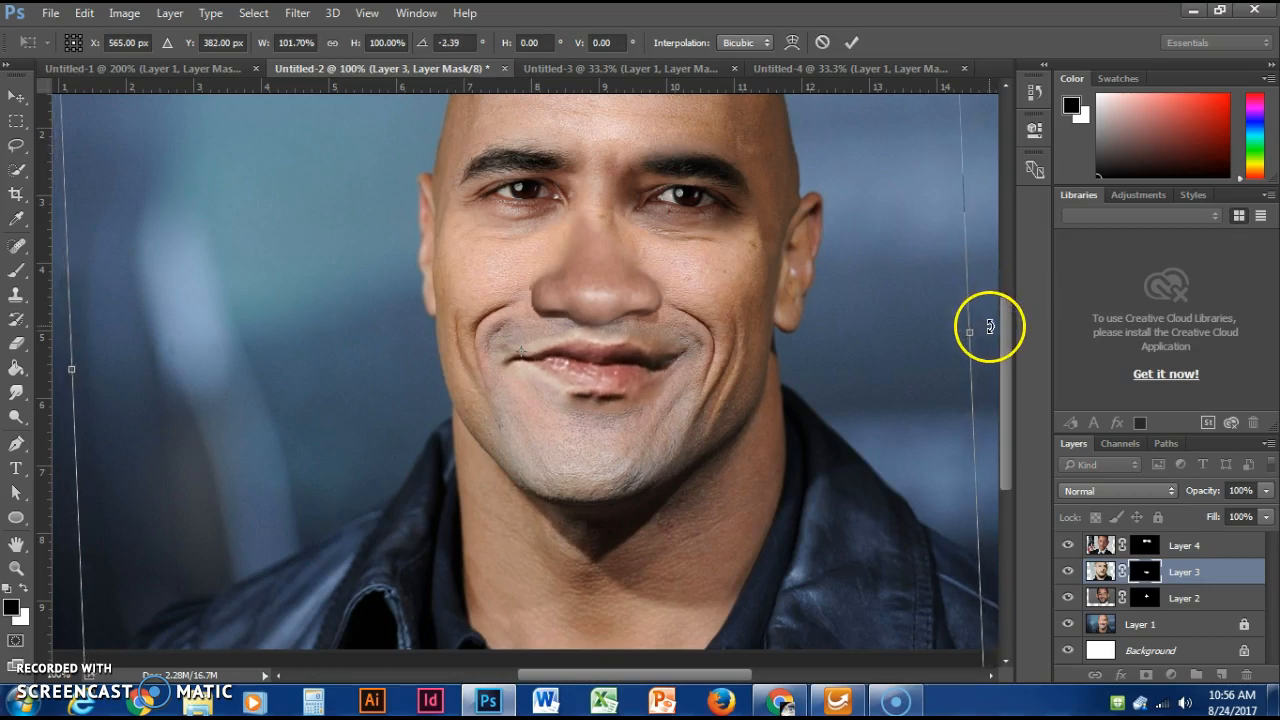
{"action": "left_click", "coordinate": [849, 43]}
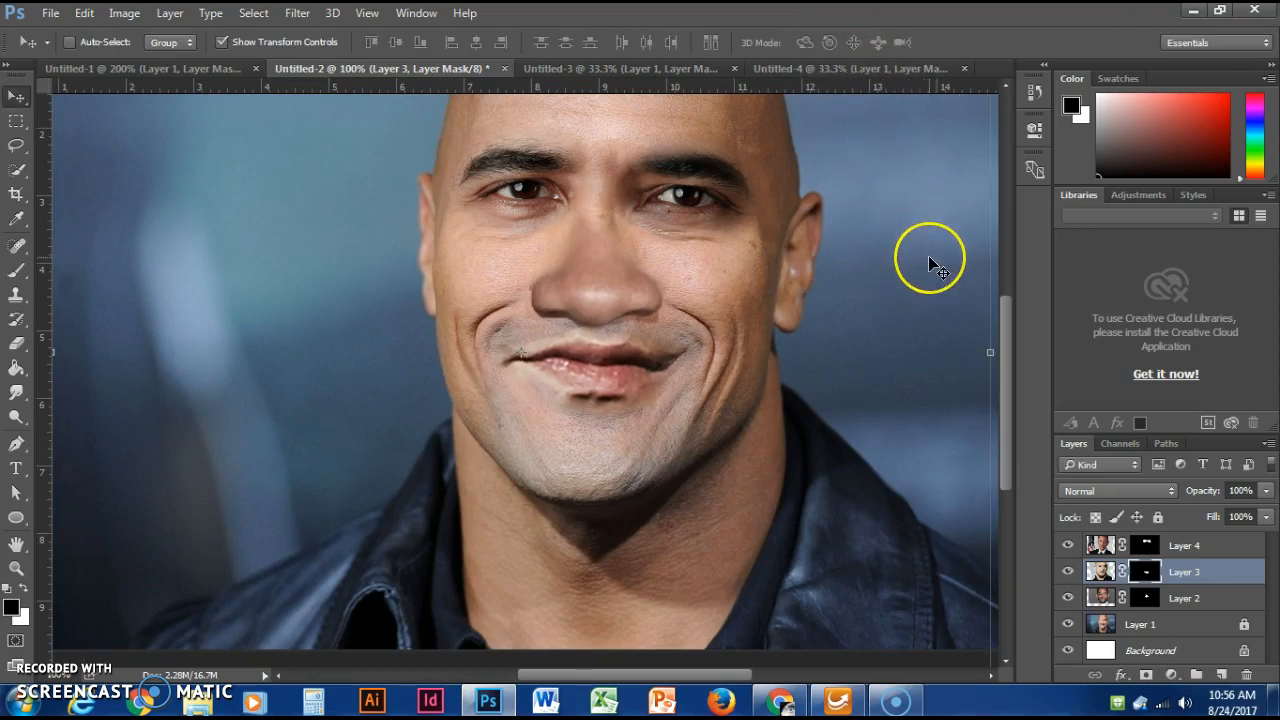
Deselect all layers and collapse the Libraries area to make room for the full layer list.
{"action": "key", "text": "ctrl+minus"}
{"action": "key", "text": "ctrl+minus"}
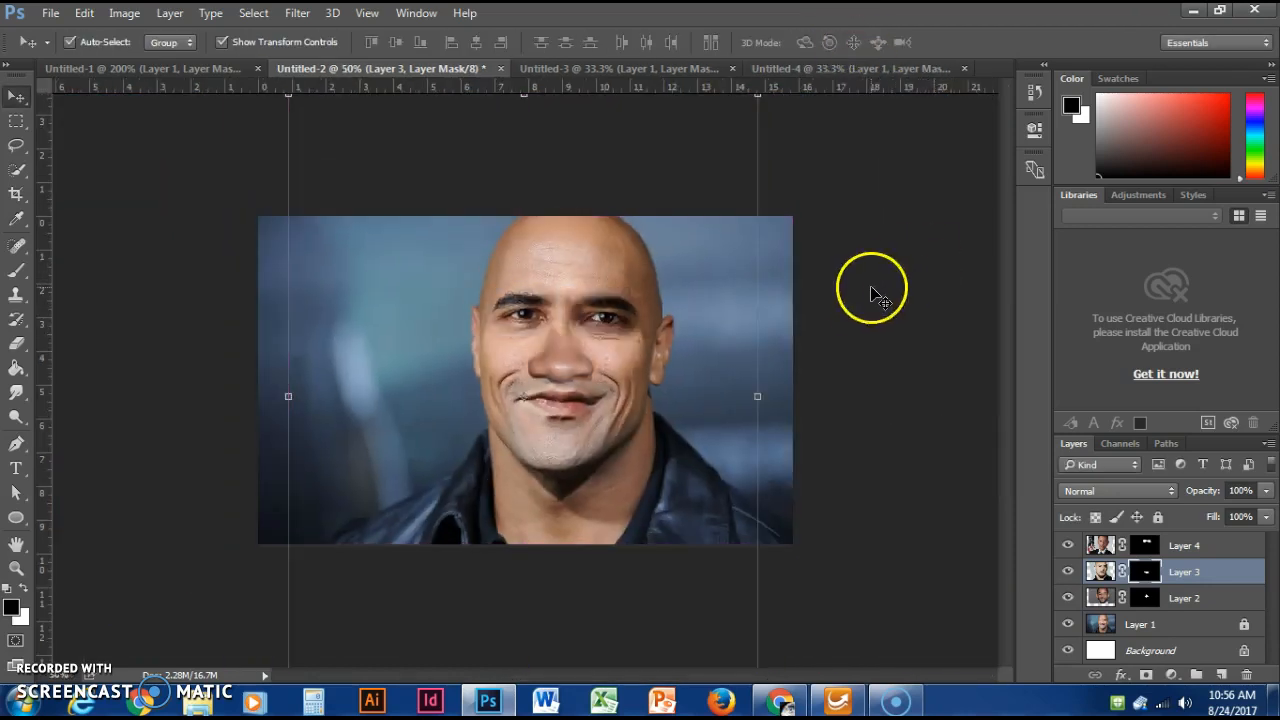
{"action": "left_click", "coordinate": [862, 304], "text": "ctrl"}
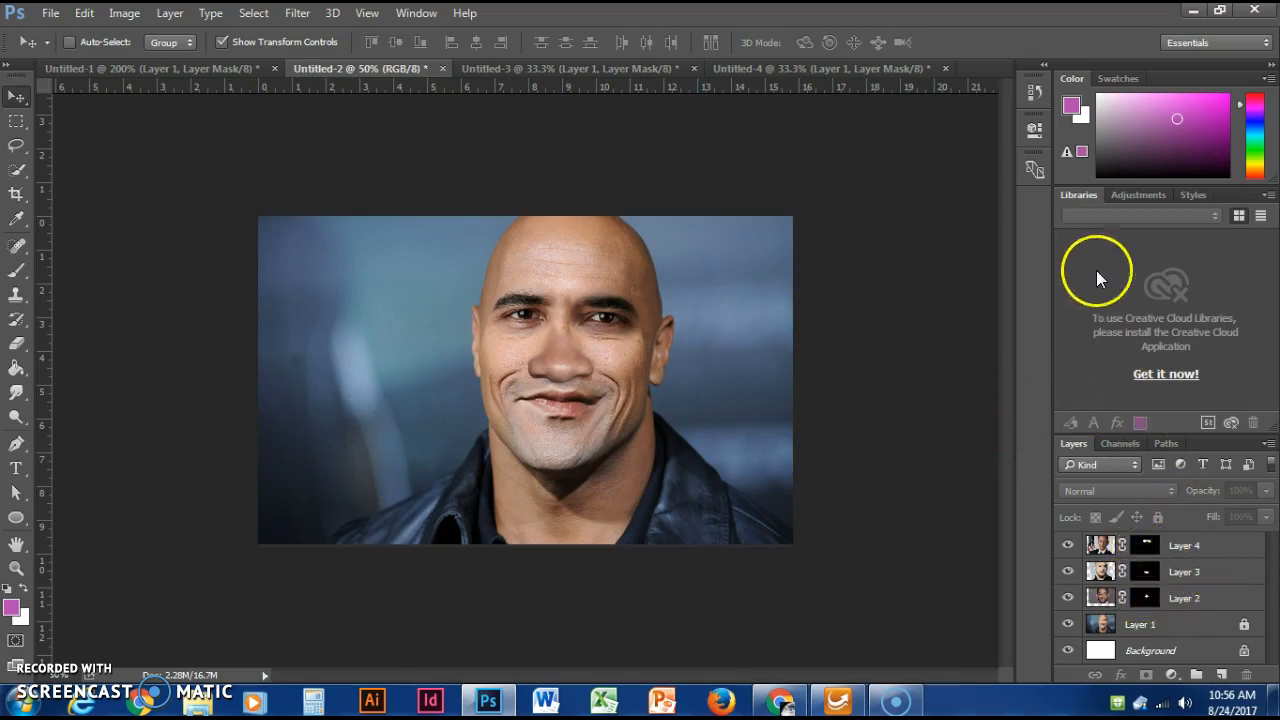
{"action": "left_click", "coordinate": [1080, 195]}
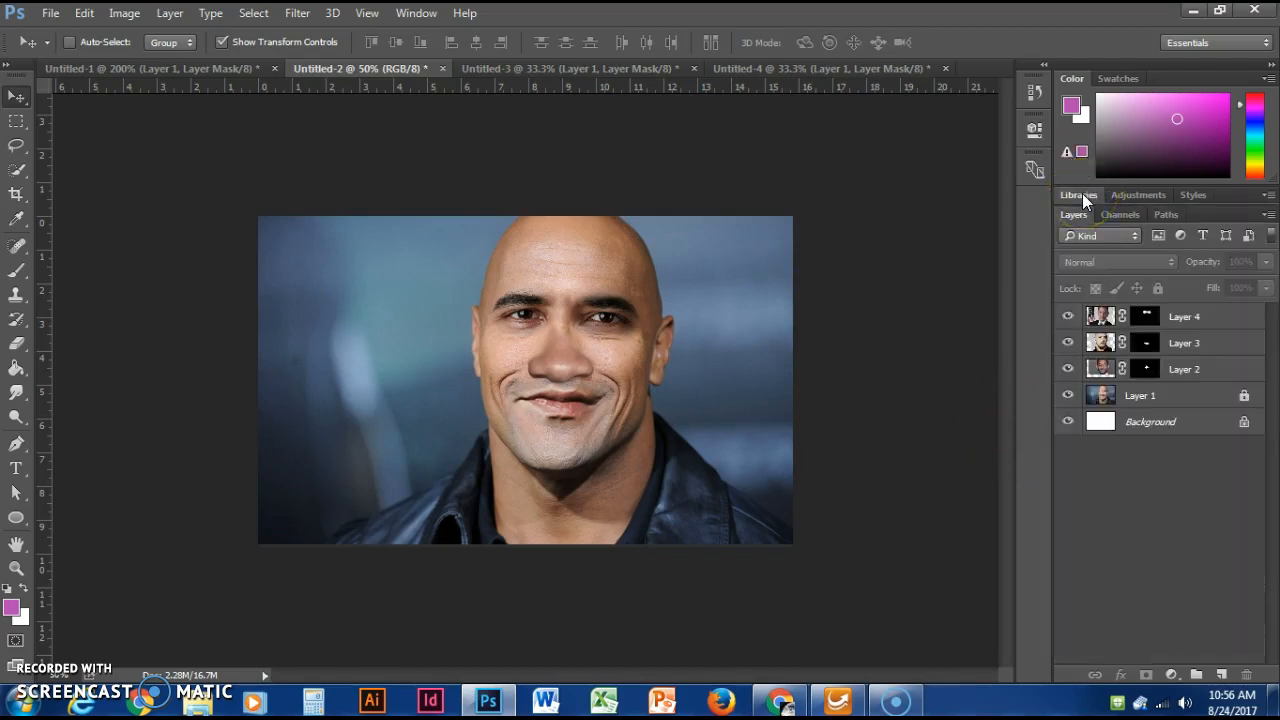